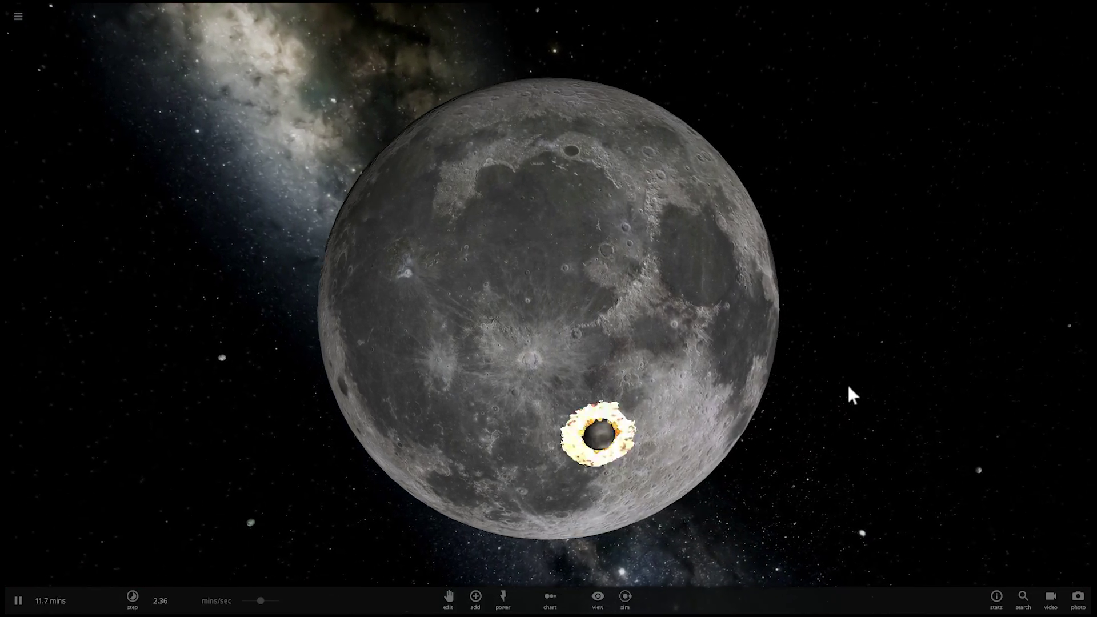
Examine the Moon's bombardment and its molten surface from several angles and distances while slowing the simulation
drag(806, 375, 672, 357)
scroll(689, 354, down, 4)
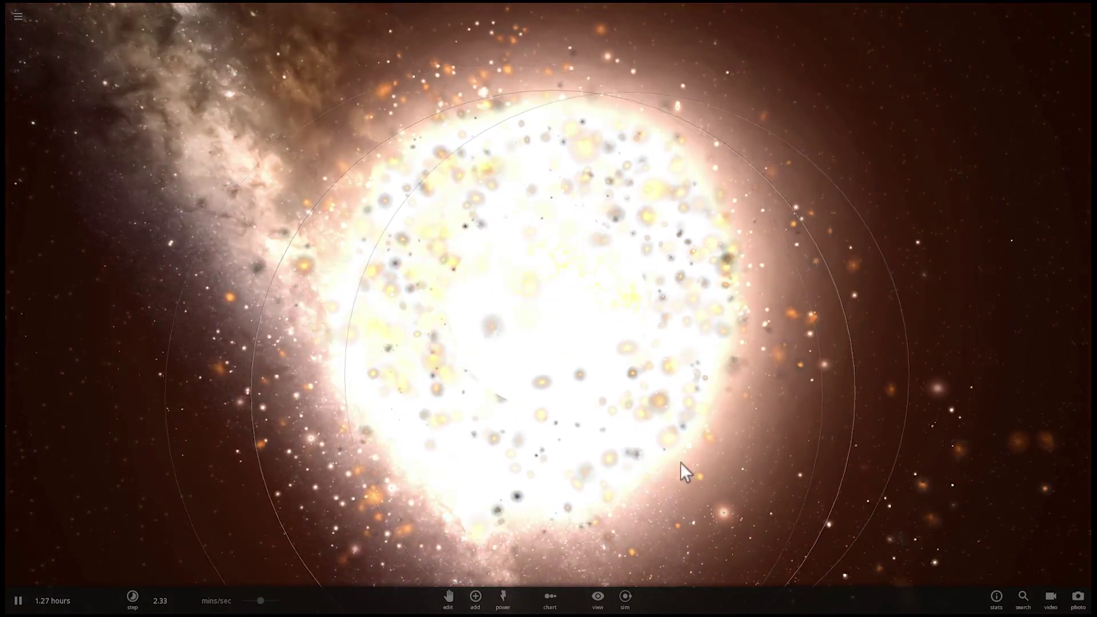
right_drag(680, 461, 567, 454)
scroll(567, 455, down, 4)
drag(569, 455, 552, 309)
right_drag(574, 414, 510, 408)
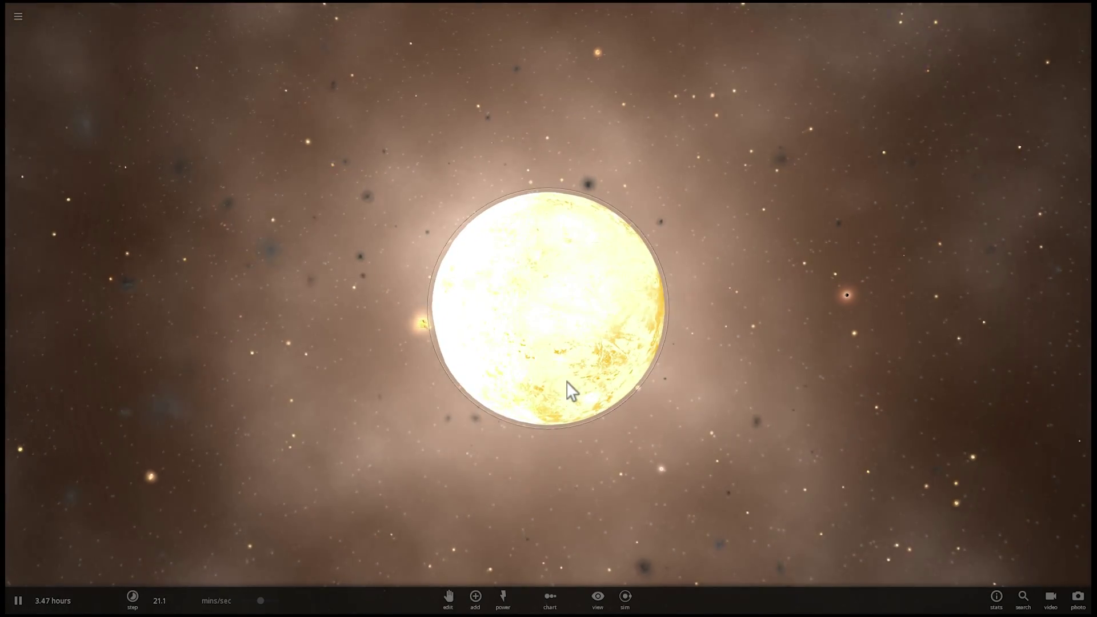
drag(567, 382, 362, 572)
scroll(512, 421, up, 4)
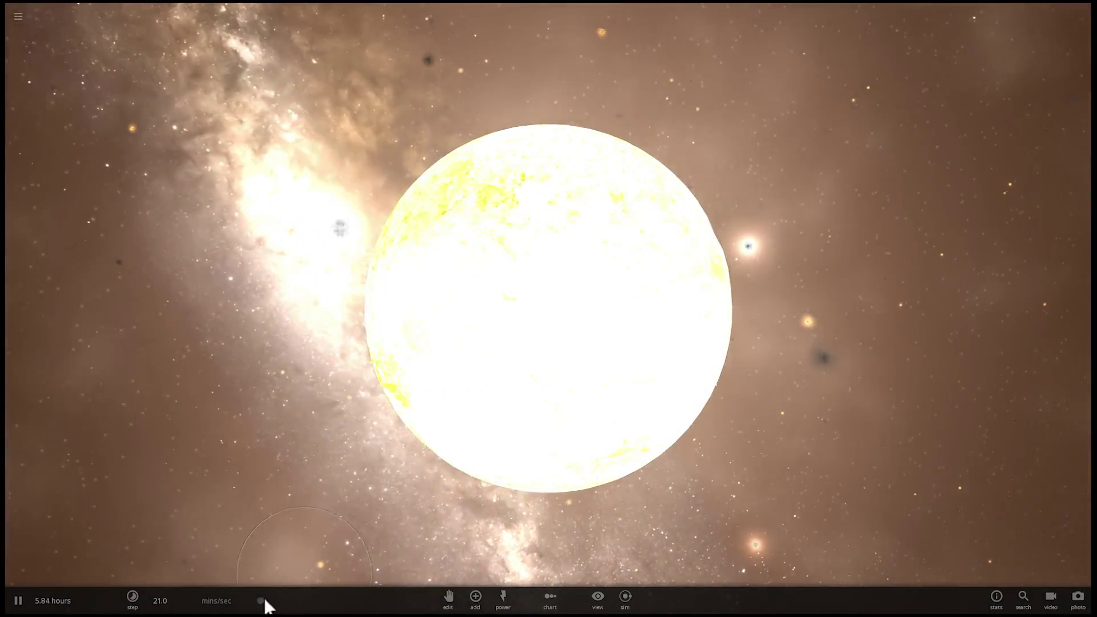
drag(268, 598, 250, 599)
scroll(286, 399, down, 3)
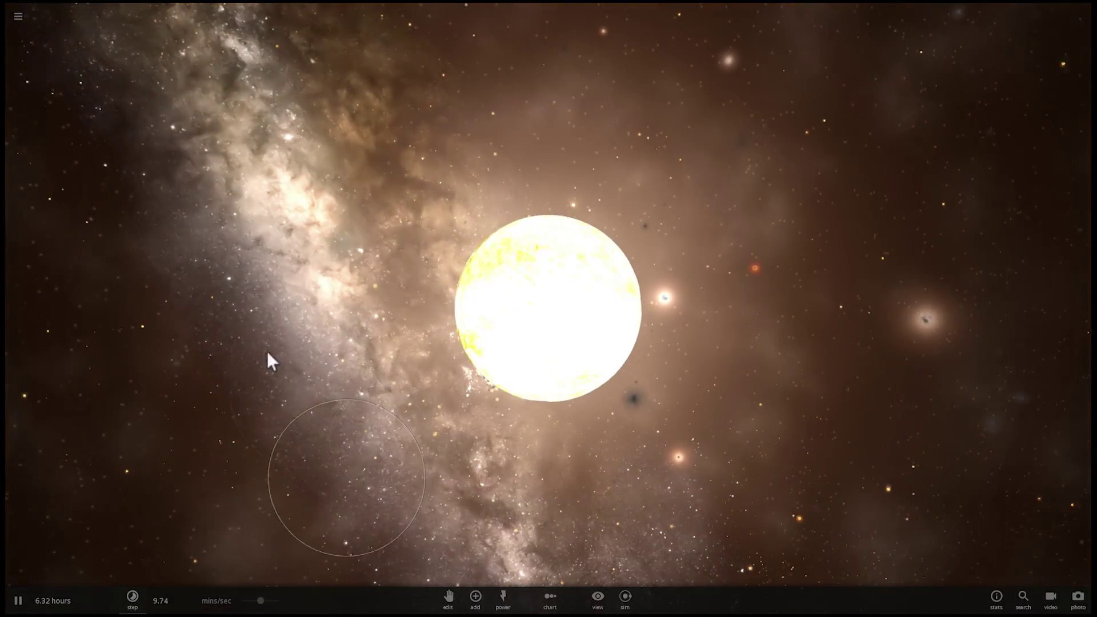
Open the Earth & Moon simulation and view the Moon from different sides
click(19, 16)
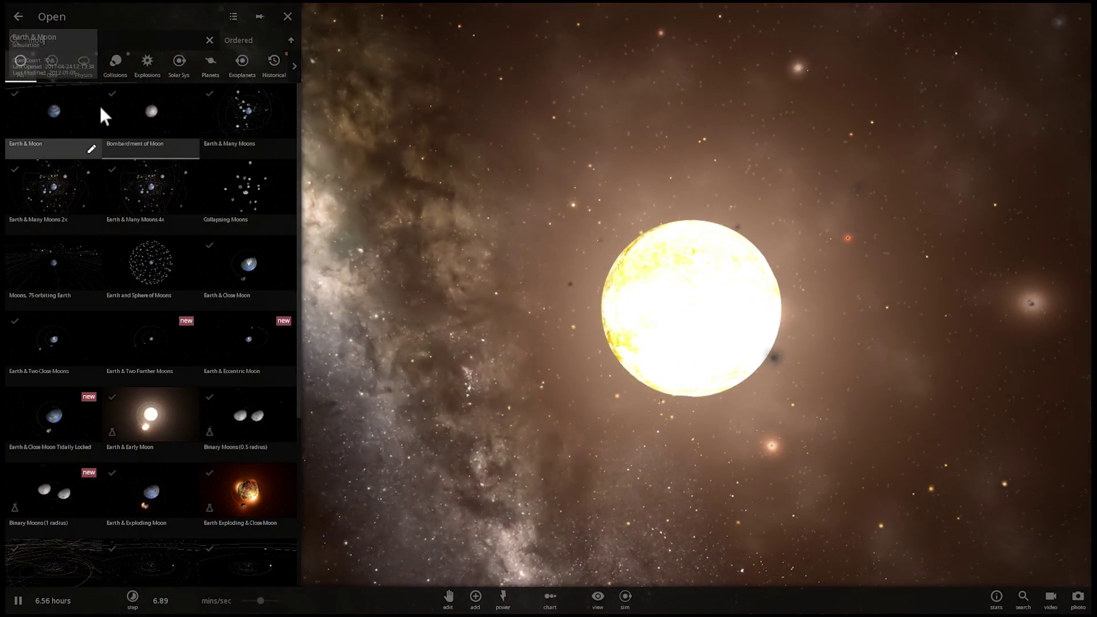
click(100, 112)
scroll(481, 297, up, 5)
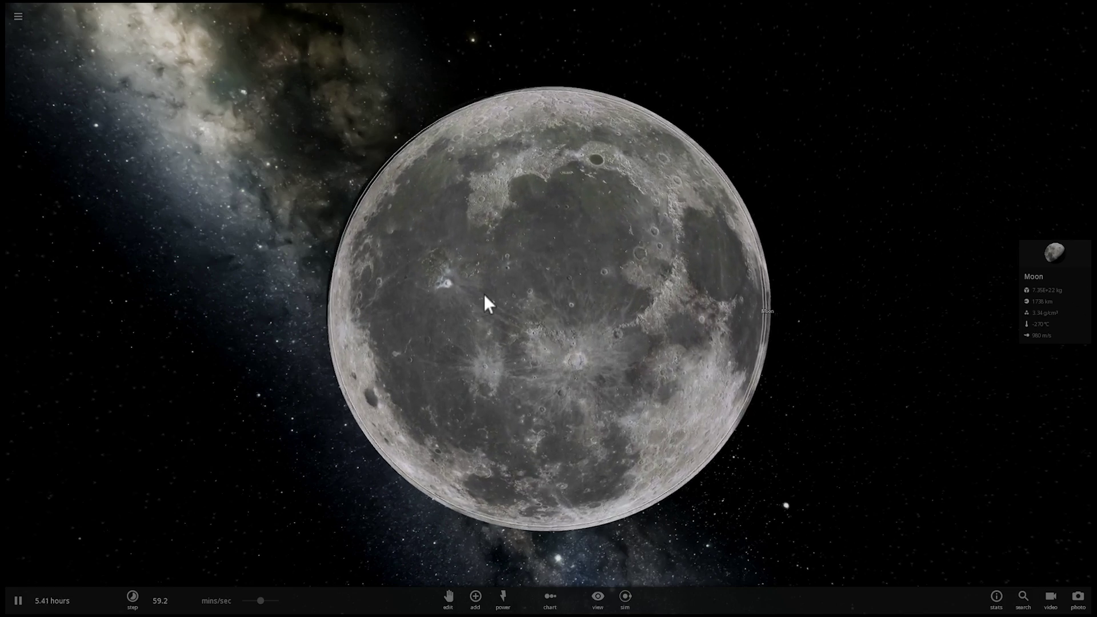
drag(484, 295, 794, 309)
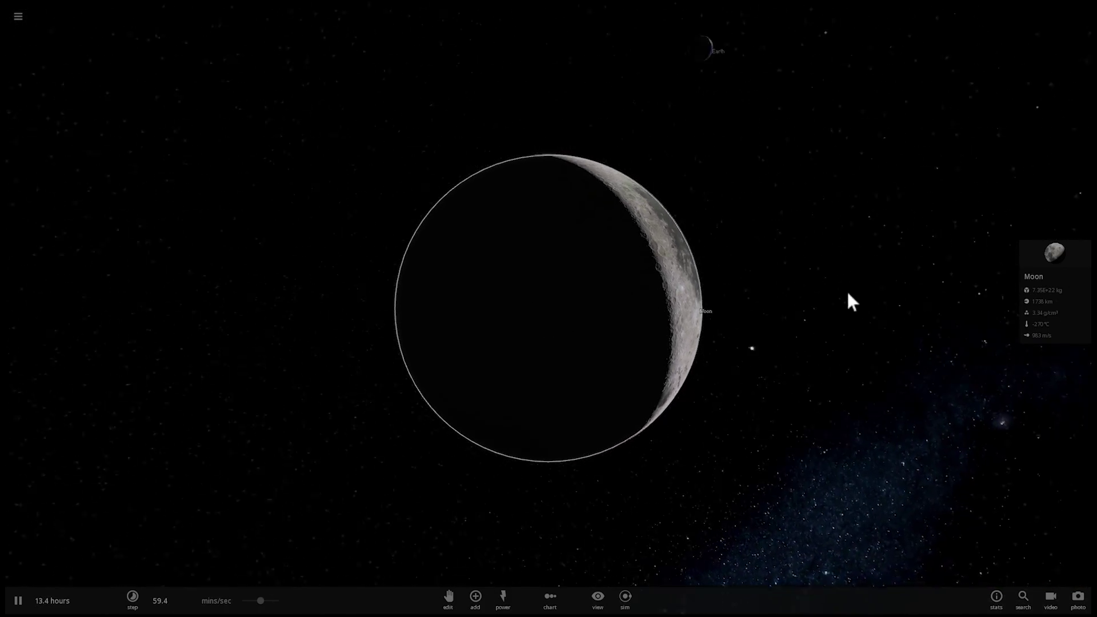
drag(851, 249, 440, 240)
scroll(571, 259, up, 5)
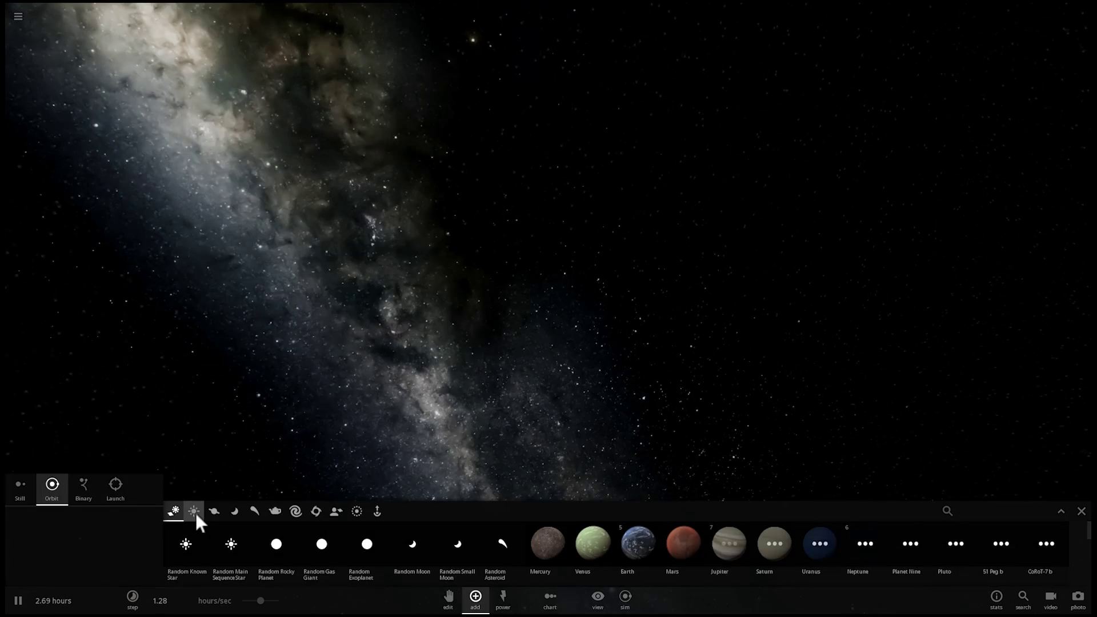
Add the Sun to the empty simulation and stop placing stars
click(194, 512)
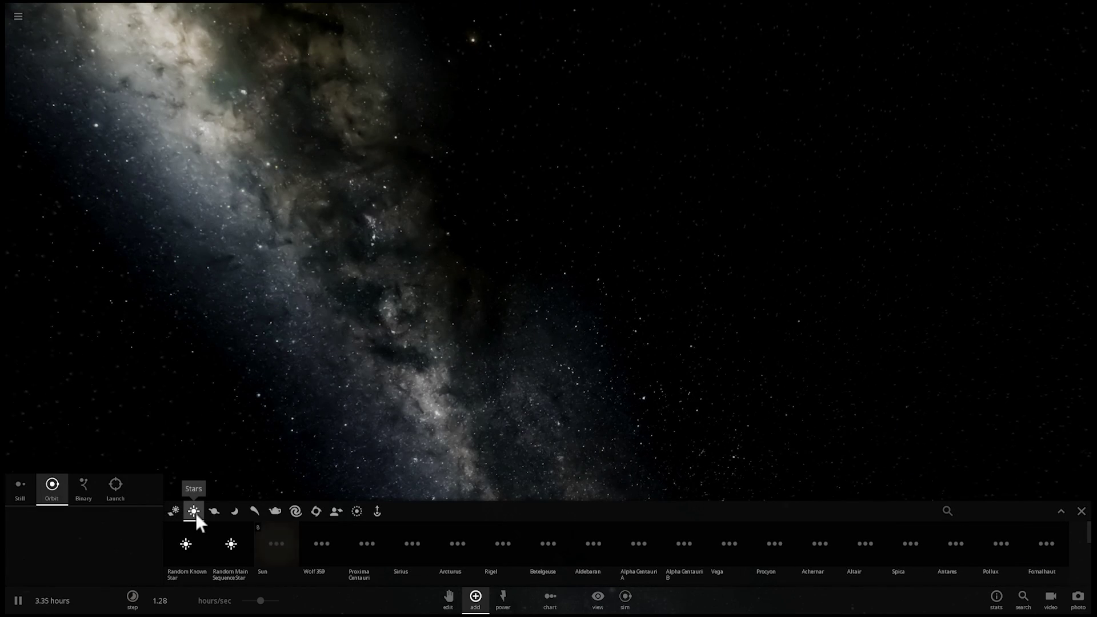
click(282, 544)
click(507, 237)
scroll(440, 246, down, 5)
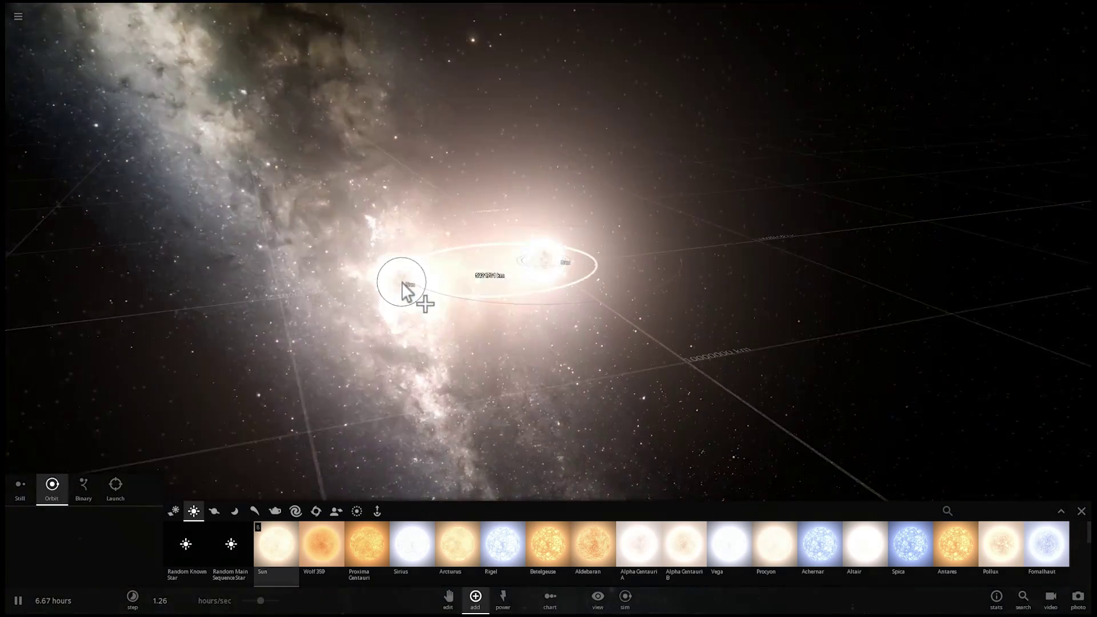
click(281, 545)
Place Earth in orbit around the Sun at about 1.01 AU and focus the view on it
click(215, 510)
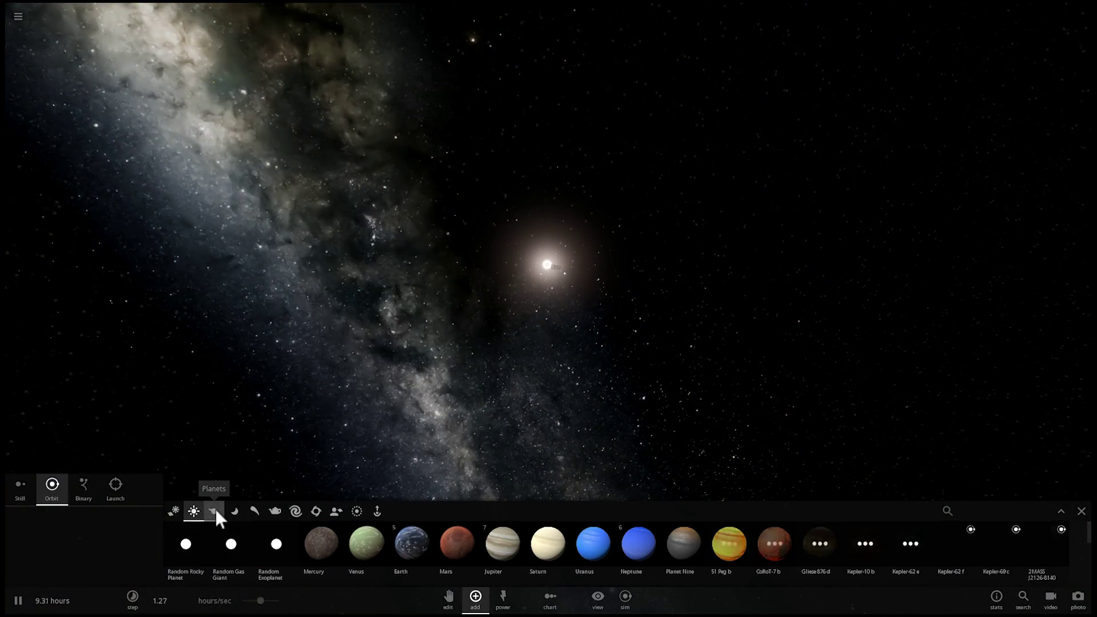
click(400, 547)
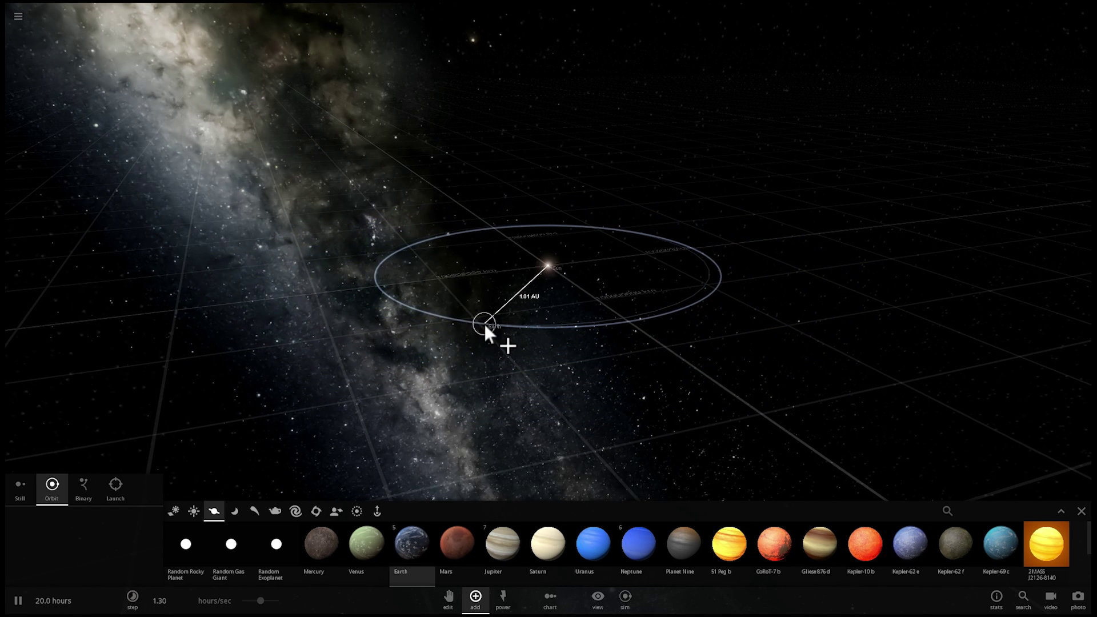
click(485, 323)
double_click(485, 325)
right_drag(485, 325, 610, 304)
scroll(557, 282, up, 5)
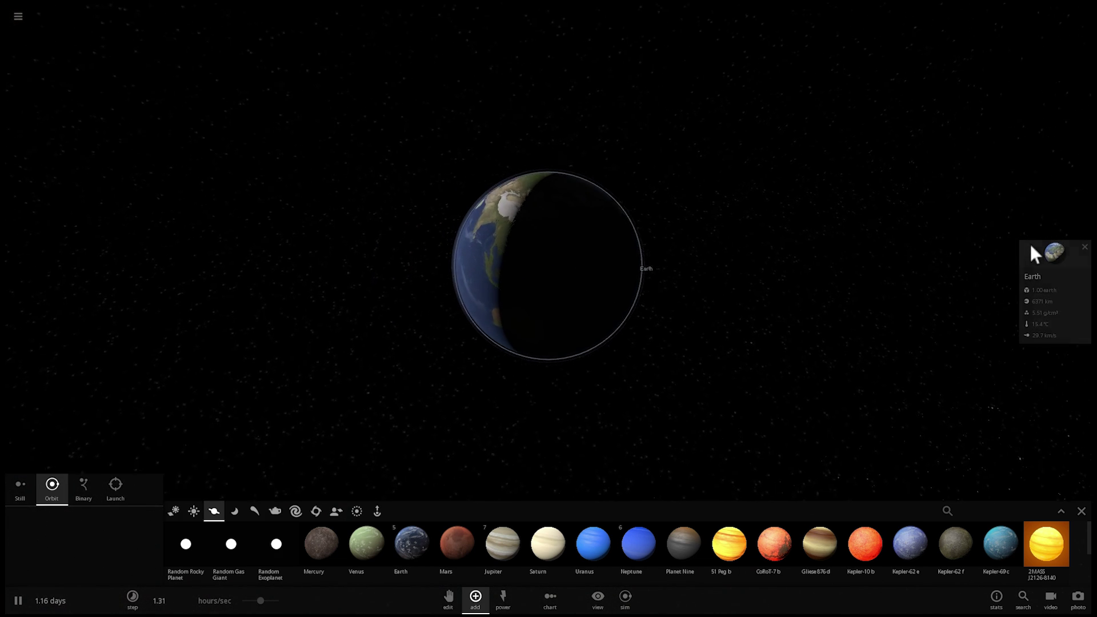
Add moons to Earth through its object actions and close the object library
click(1035, 251)
click(1030, 165)
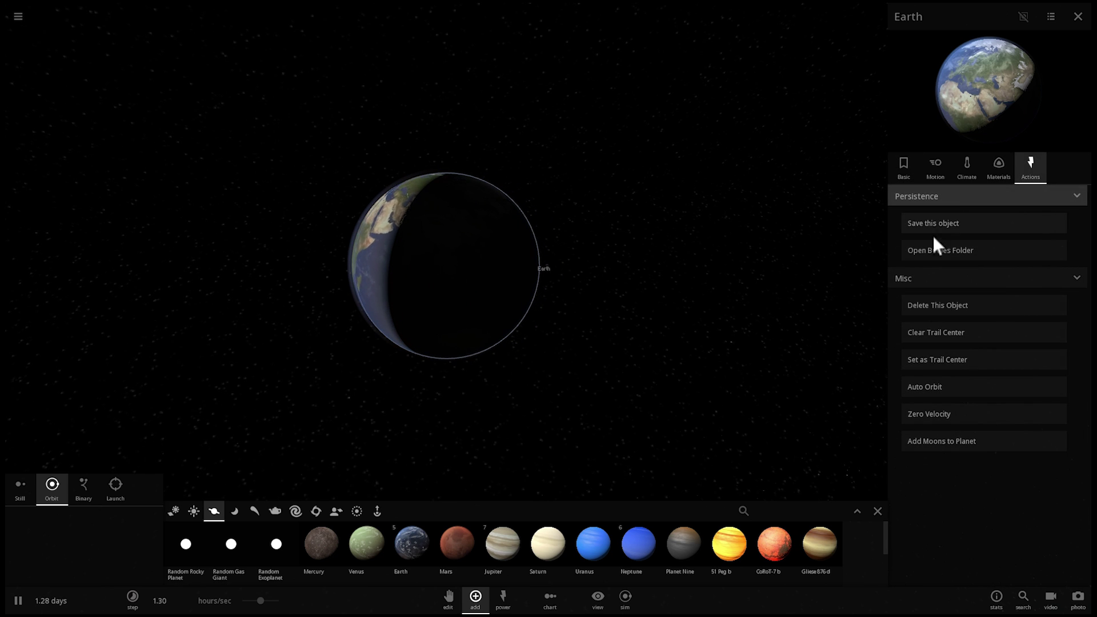
scroll(617, 336, down, 5)
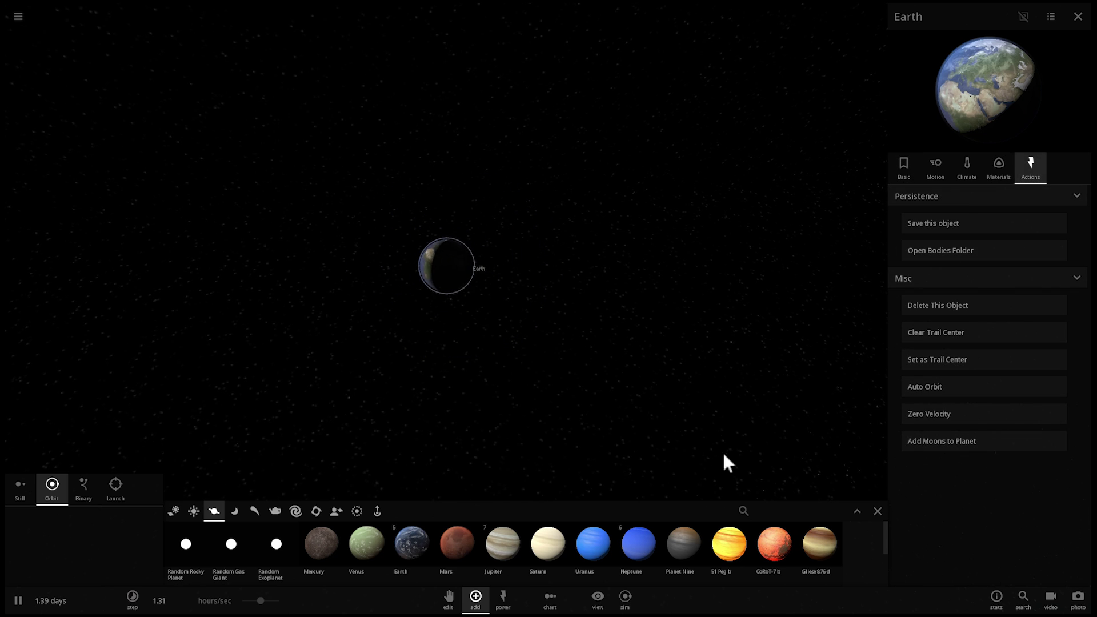
click(878, 511)
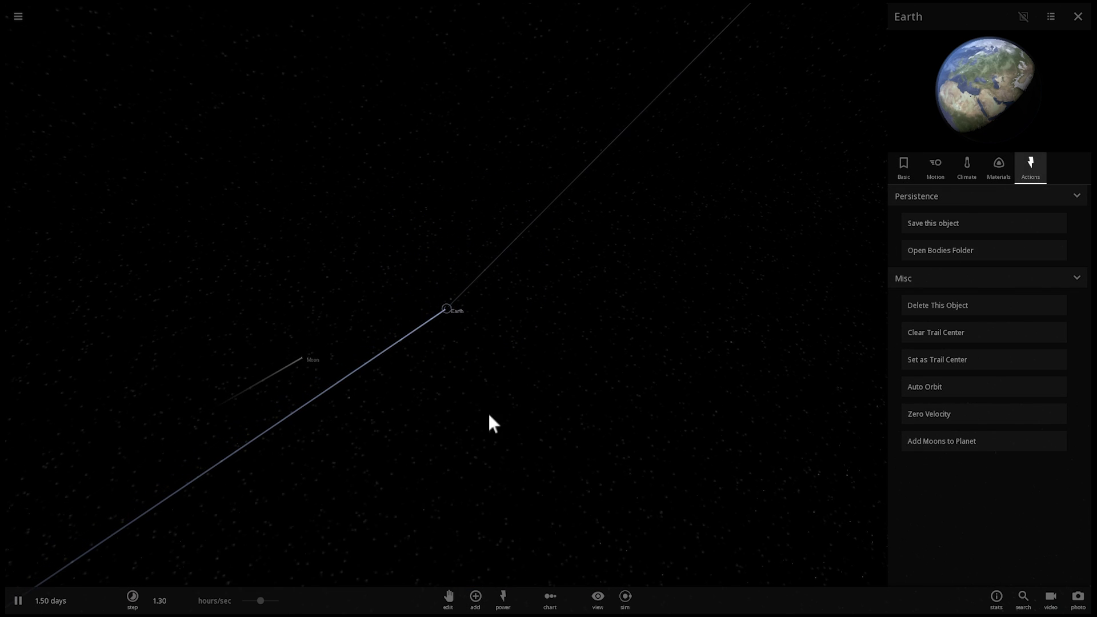
Focus the view on the Moon, close its properties and keep the Moon selected
double_click(332, 351)
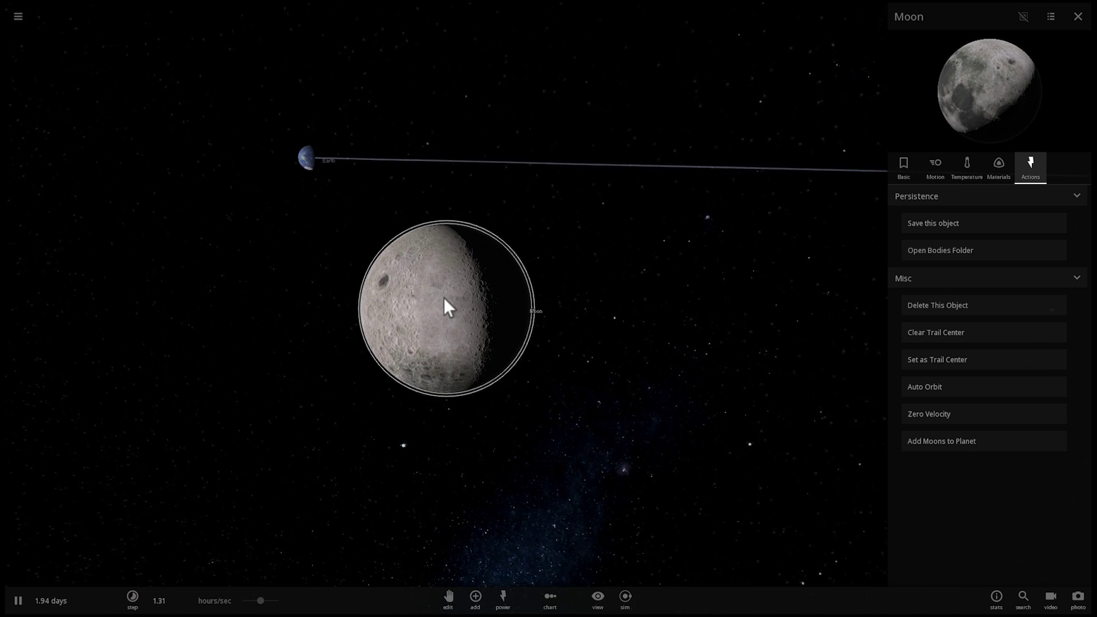
click(1077, 17)
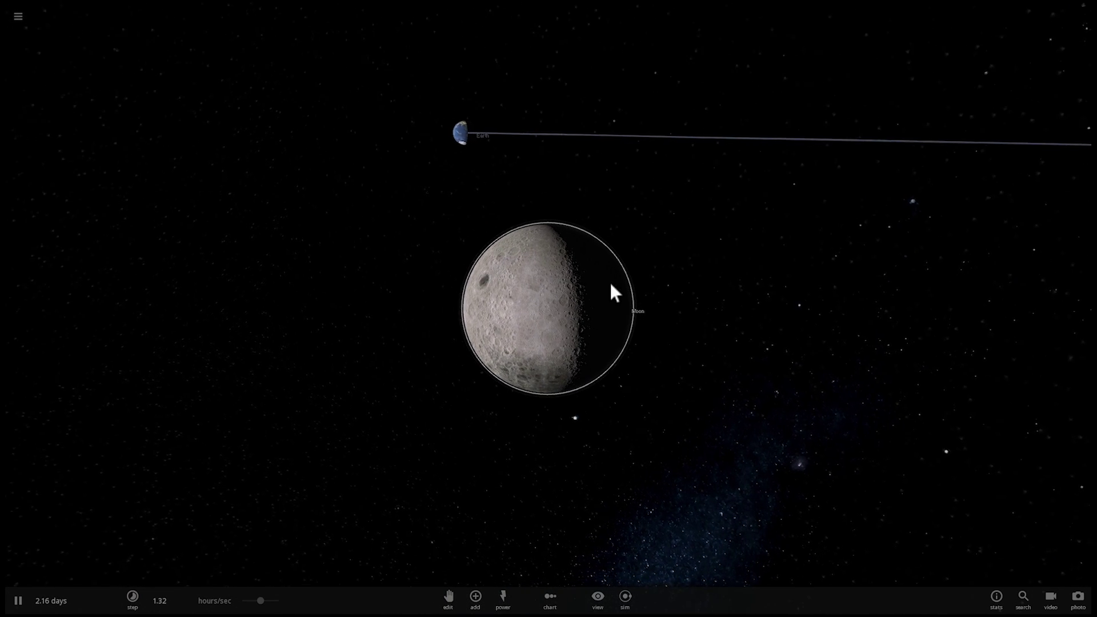
click(591, 290)
scroll(569, 296, up, 5)
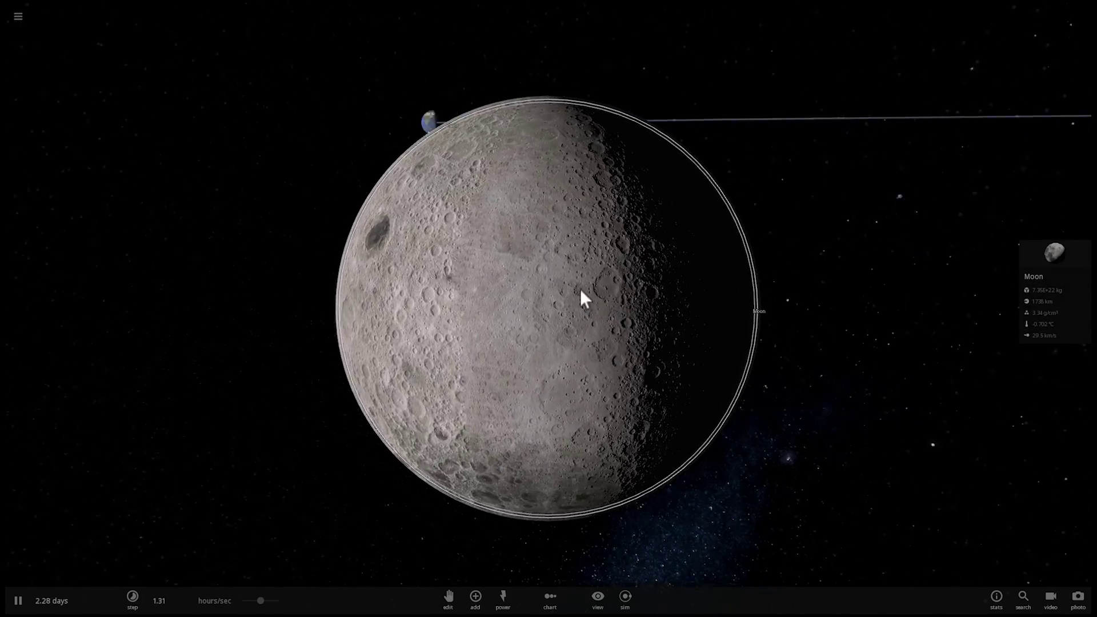
Examine the craters and dark basins across the Moon's surface up close
right_drag(580, 289, 663, 283)
scroll(629, 282, up, 3)
right_drag(531, 283, 665, 283)
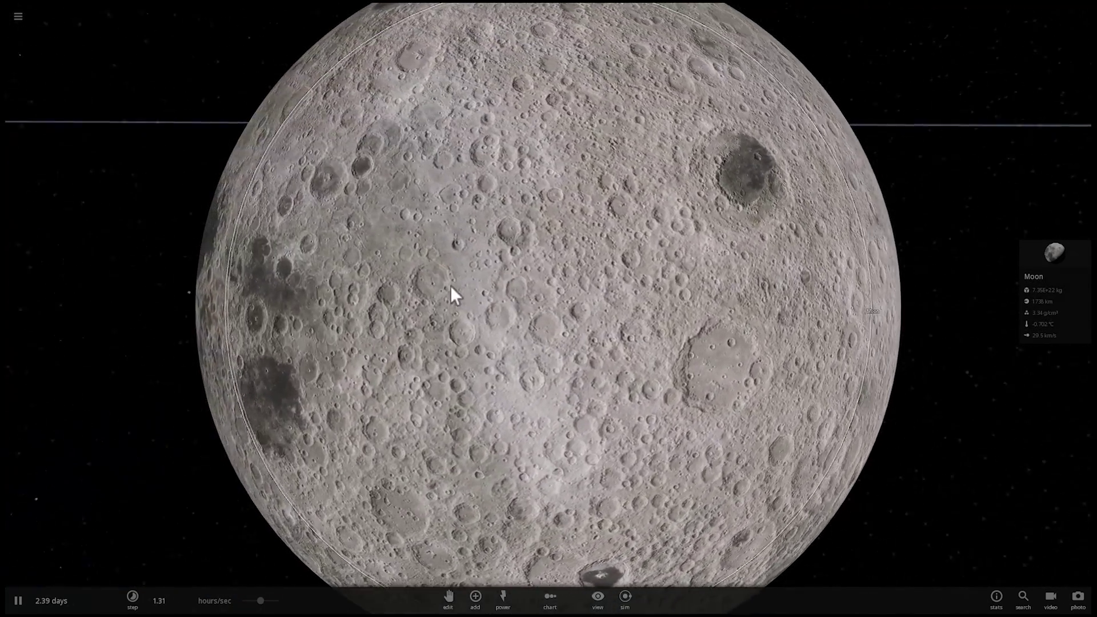
drag(450, 285, 579, 266)
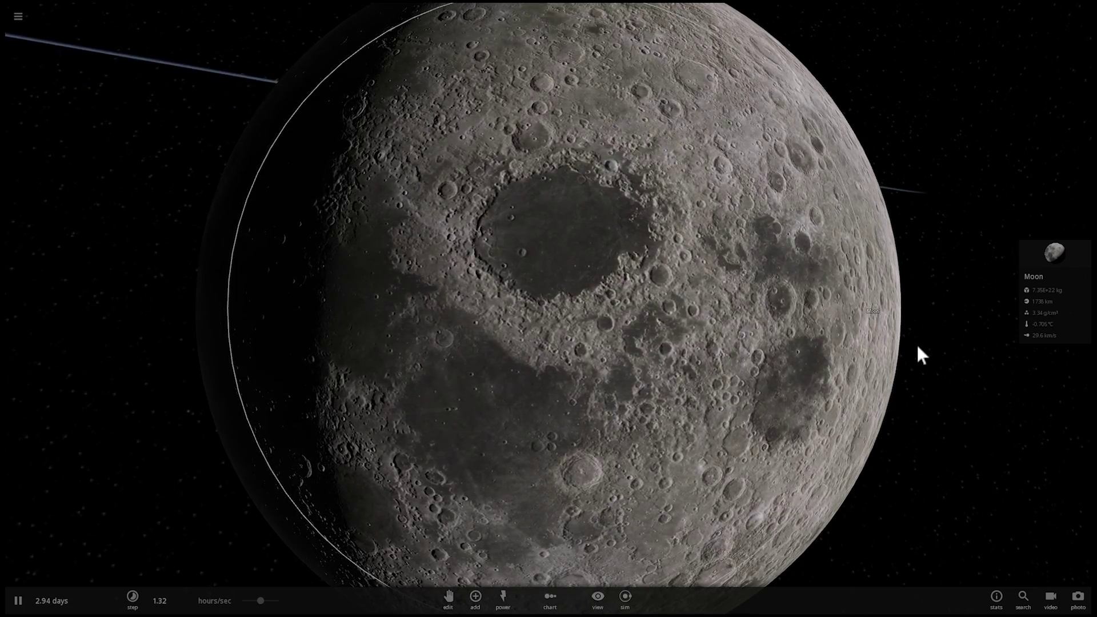
right_drag(918, 346, 855, 346)
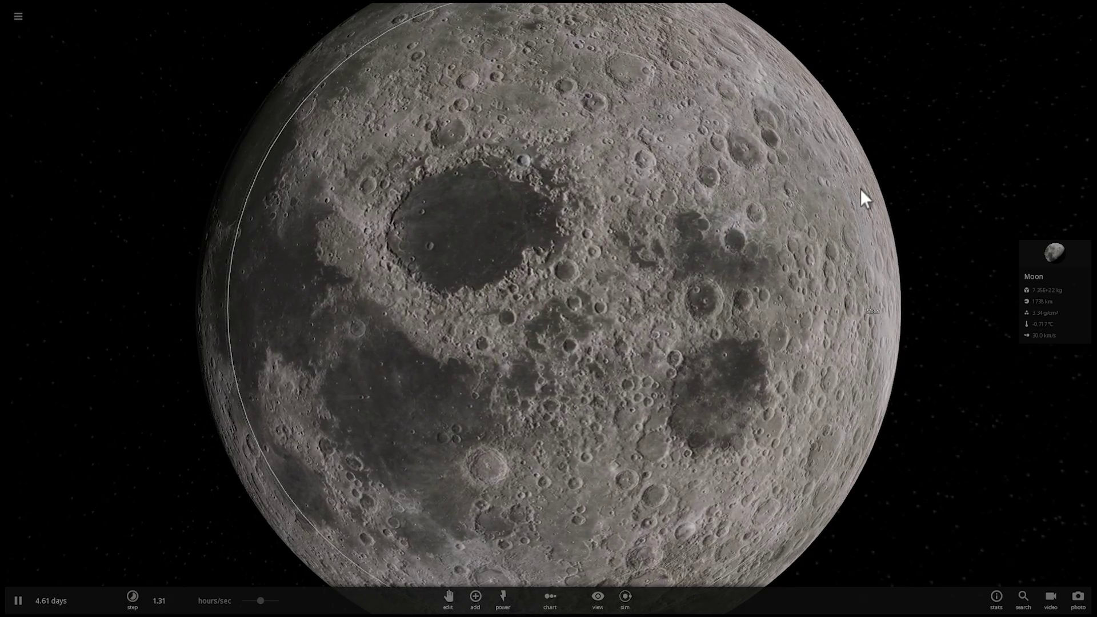
drag(865, 185, 780, 203)
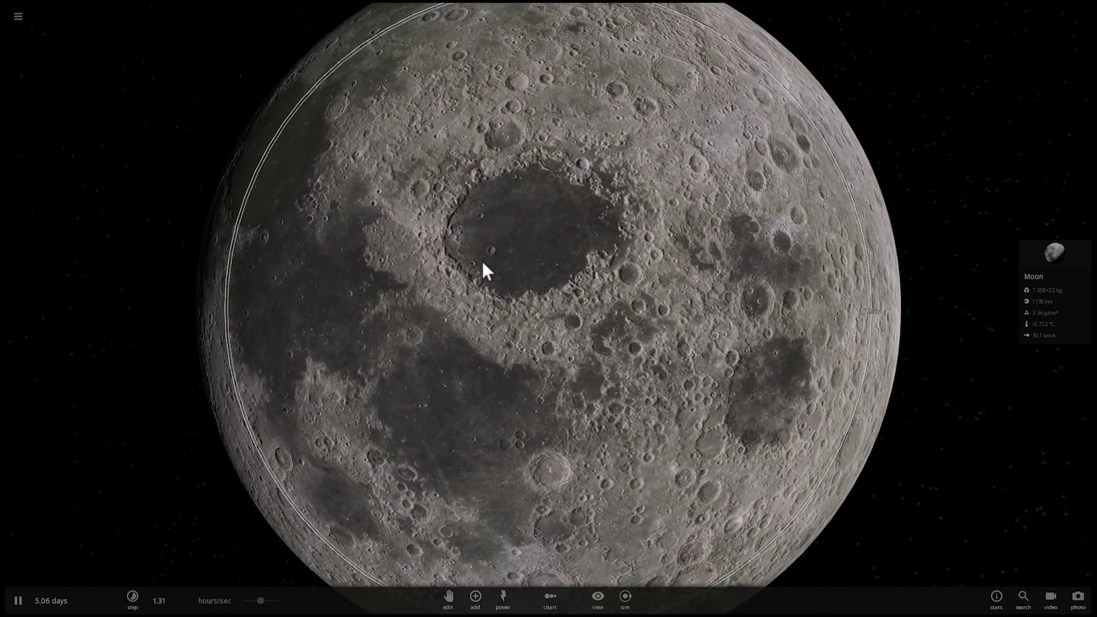
drag(482, 262, 485, 256)
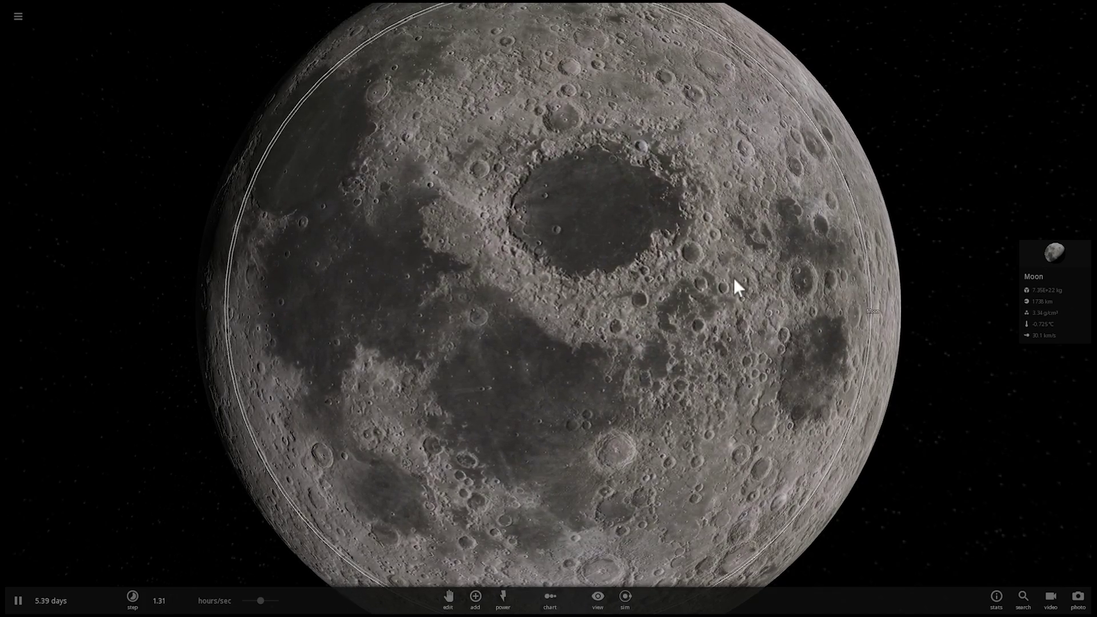
drag(734, 286, 565, 242)
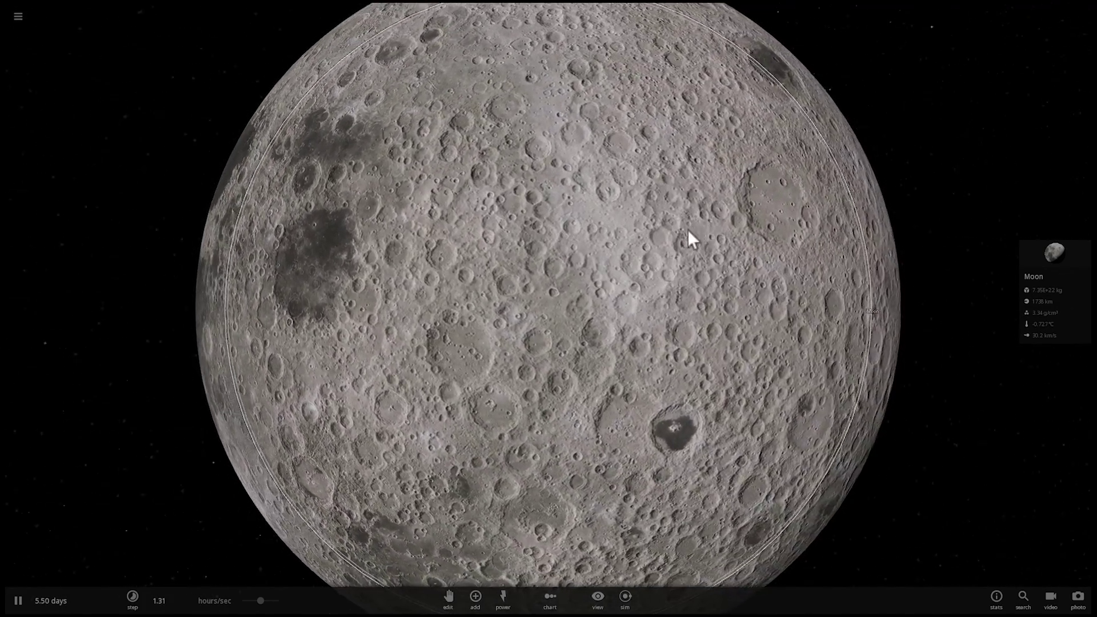
View the Moon together with Earth in the background and return to a close view of its surface
scroll(688, 229, down, 5)
drag(673, 249, 496, 255)
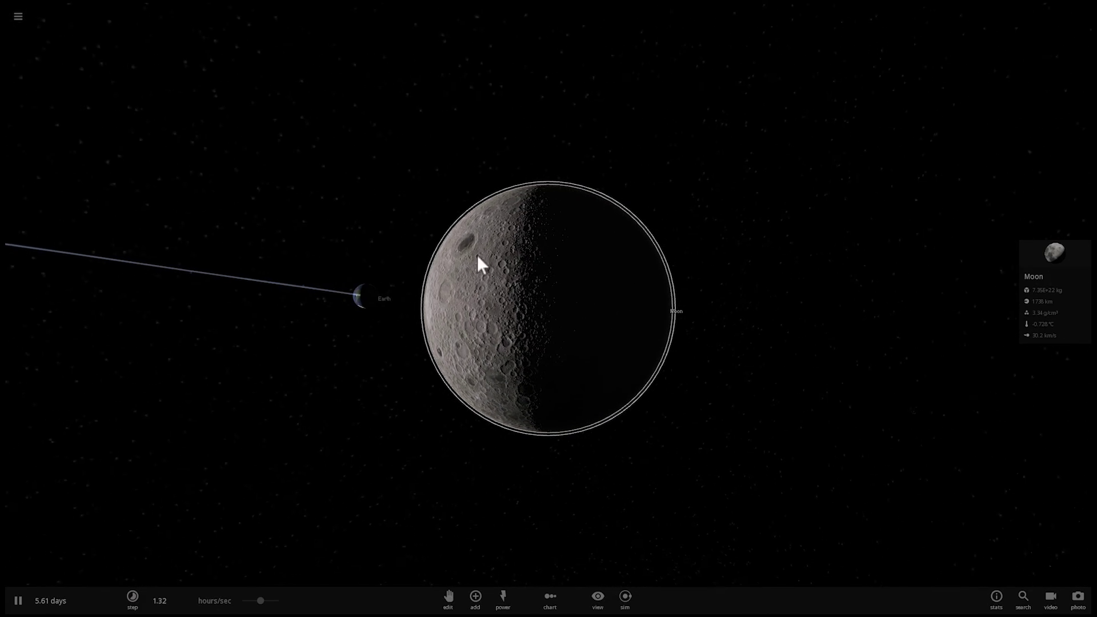
drag(404, 293, 501, 297)
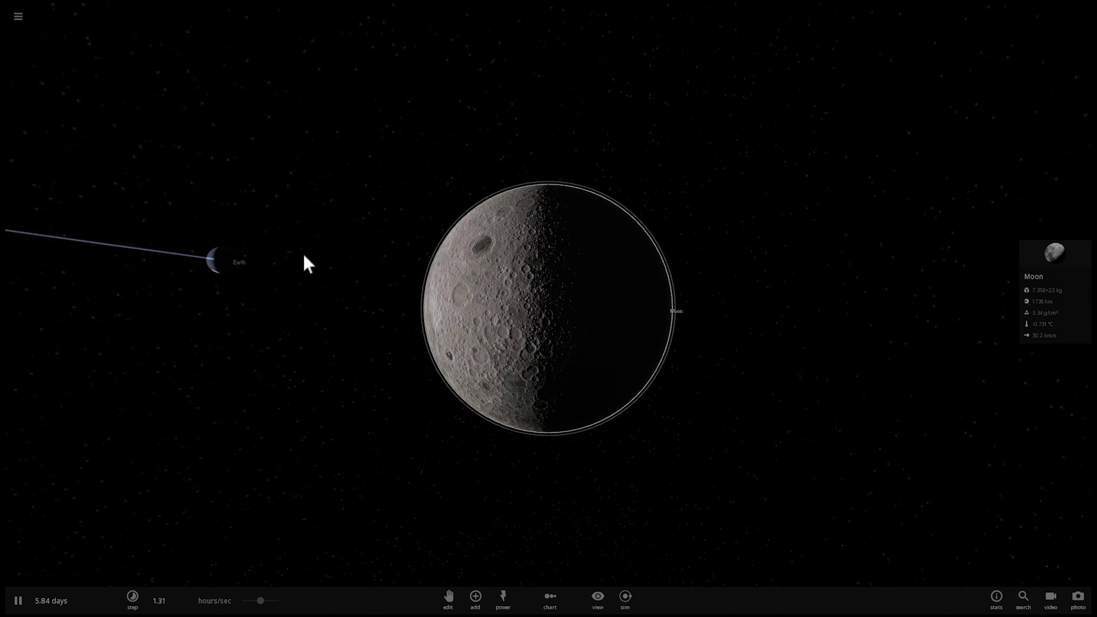
click(449, 266)
drag(472, 275, 657, 296)
scroll(631, 281, up, 6)
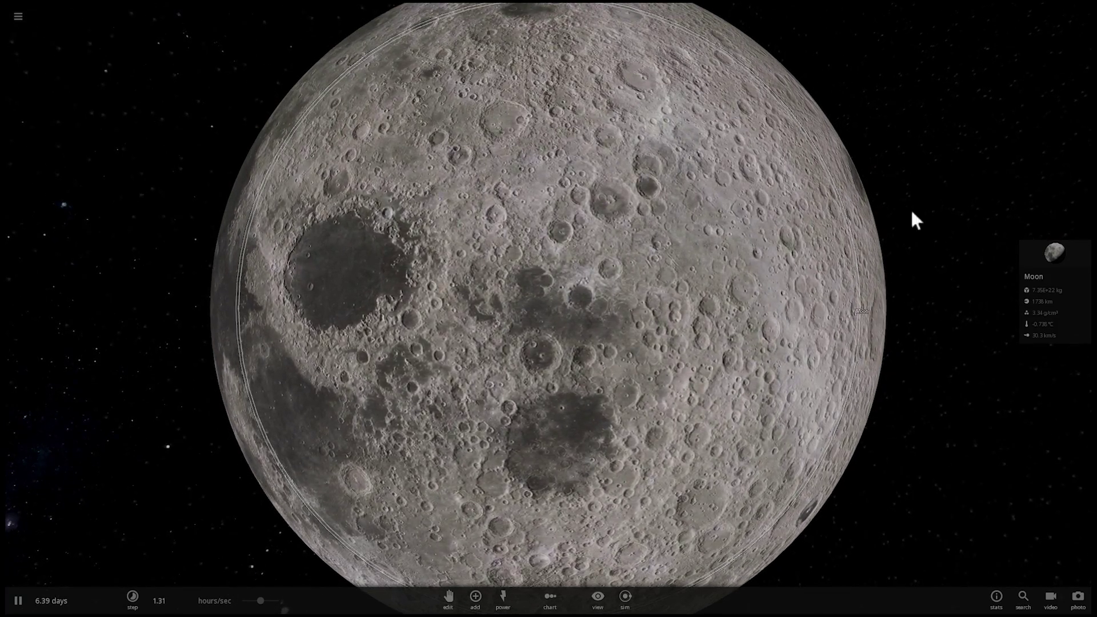
Display the Moon's material composition and review its iron, silicate, water and hydrogen shares
click(1060, 245)
click(1030, 165)
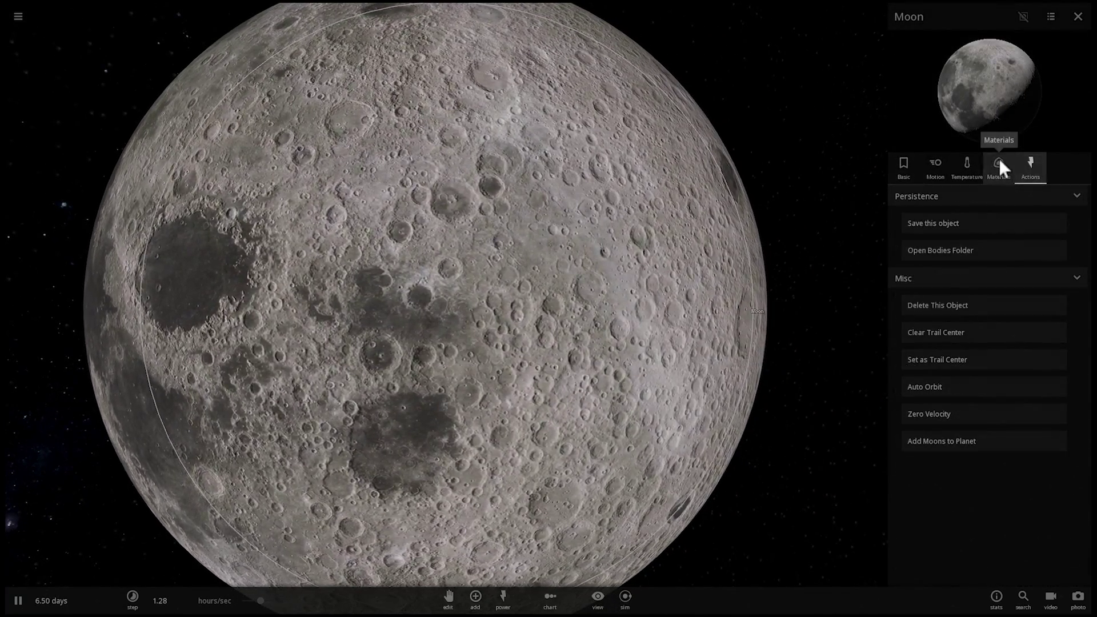
click(998, 165)
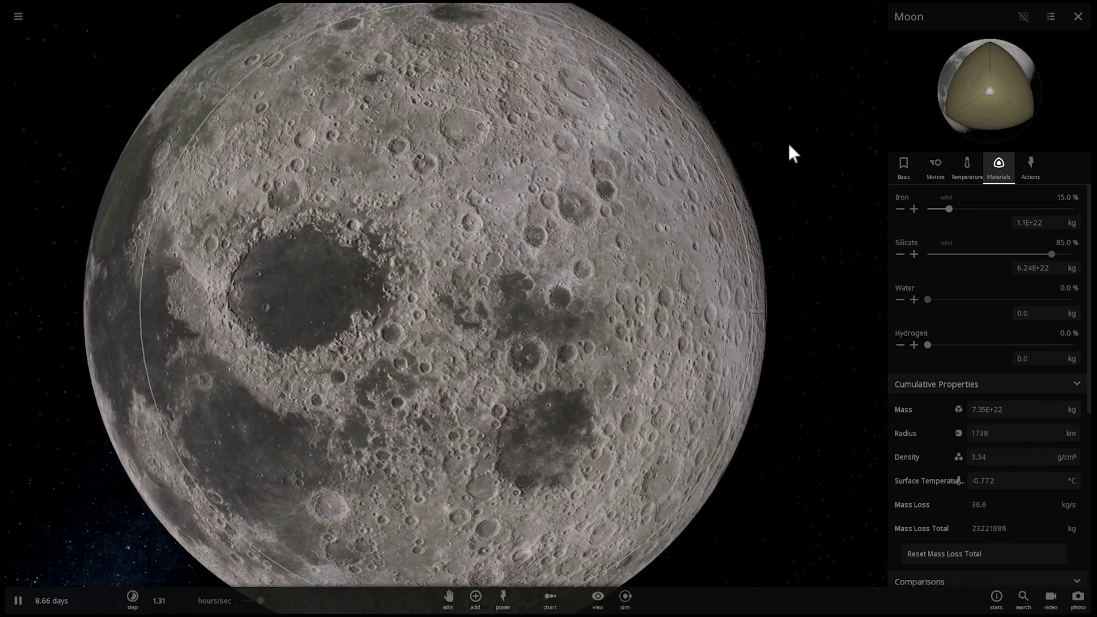
scroll(737, 145, down, 5)
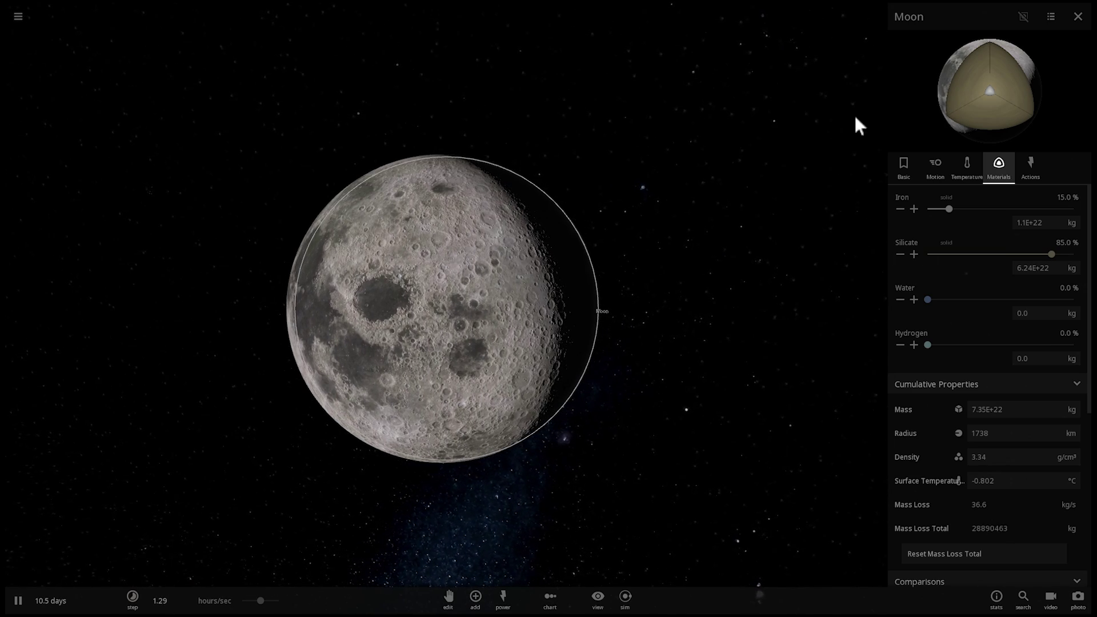
Check Earth's material composition for comparison and return to the Moon's
mouse_move(855, 117)
mouse_down()
mouse_move(721, 136)
mouse_move(529, 140)
mouse_move(412, 127)
mouse_move(275, 167)
mouse_move(238, 124)
mouse_up()
scroll(555, 139, down, 3)
click(238, 124)
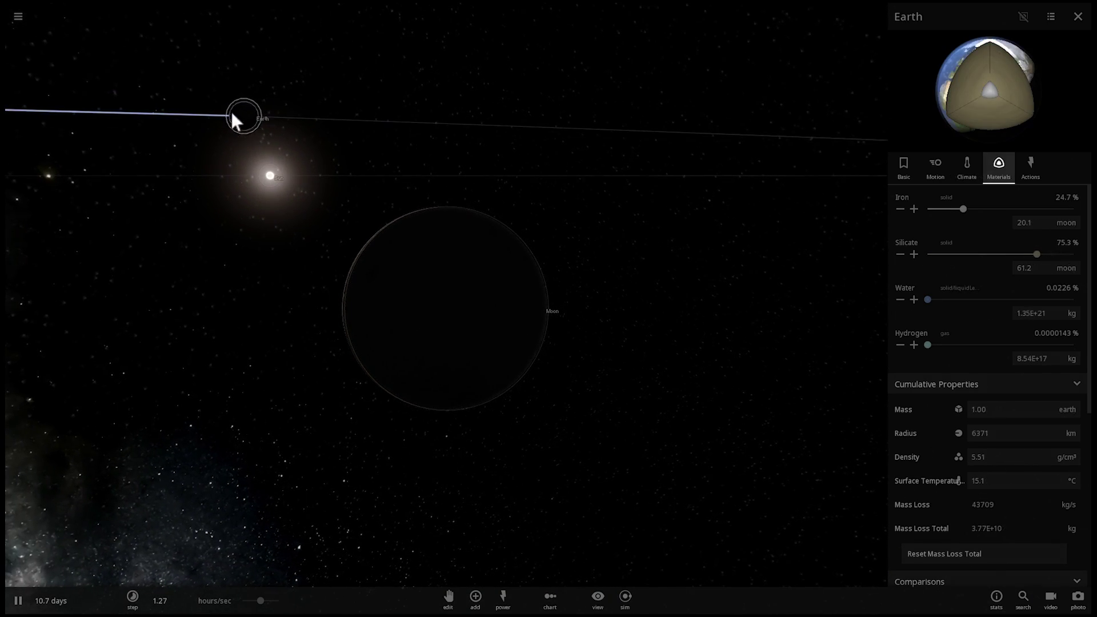
click(451, 289)
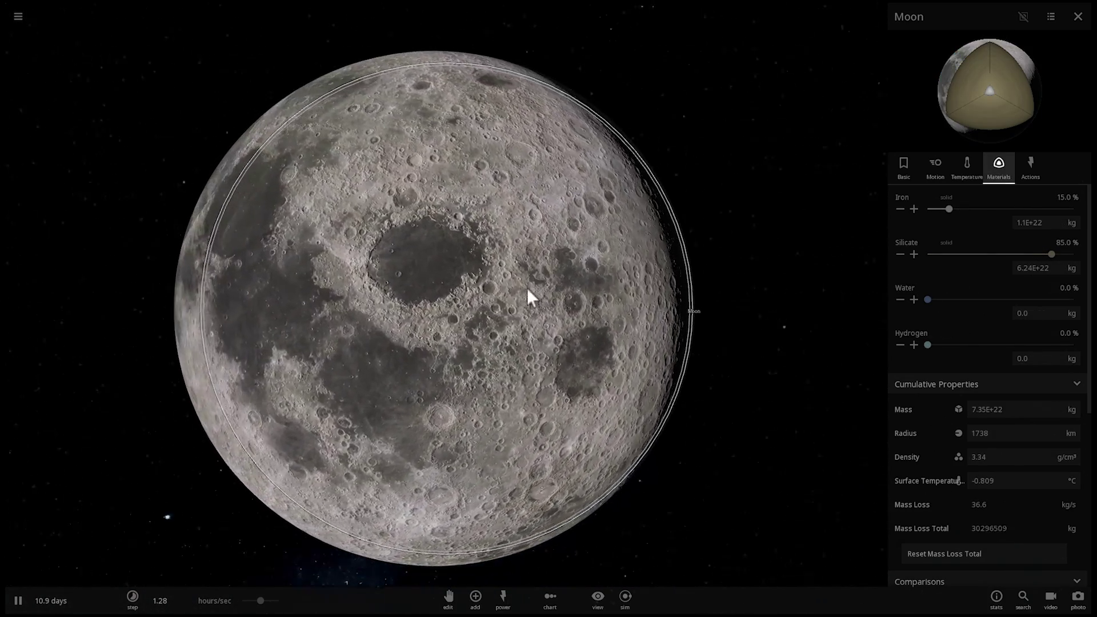
Inspect the large dark plains on the Moon's surface at close range
drag(529, 252, 561, 266)
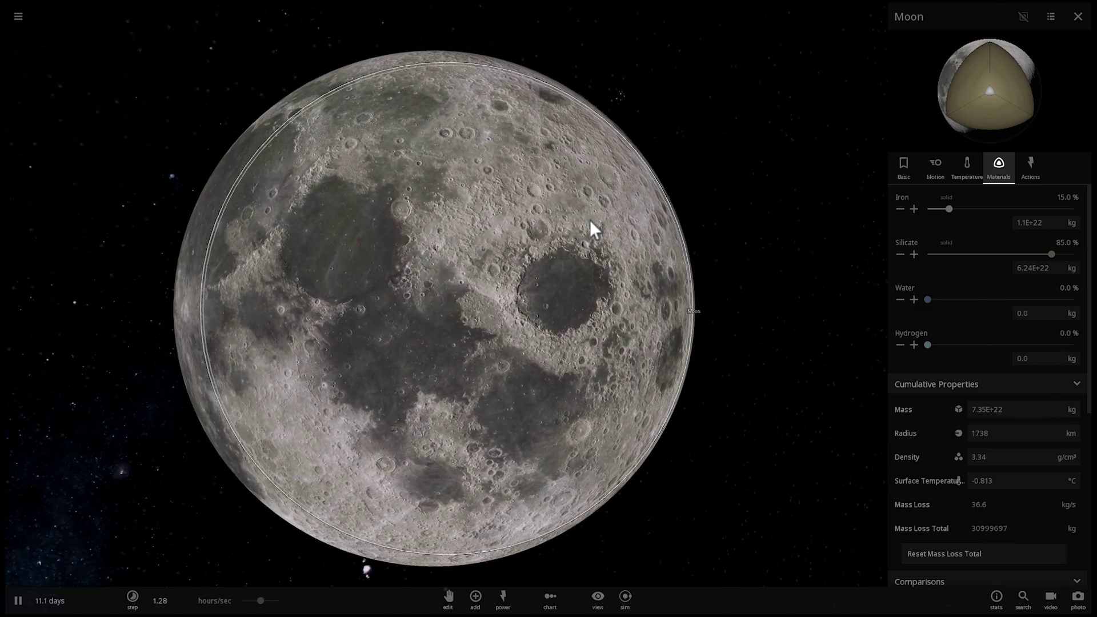
drag(588, 217, 616, 214)
scroll(616, 213, up, 4)
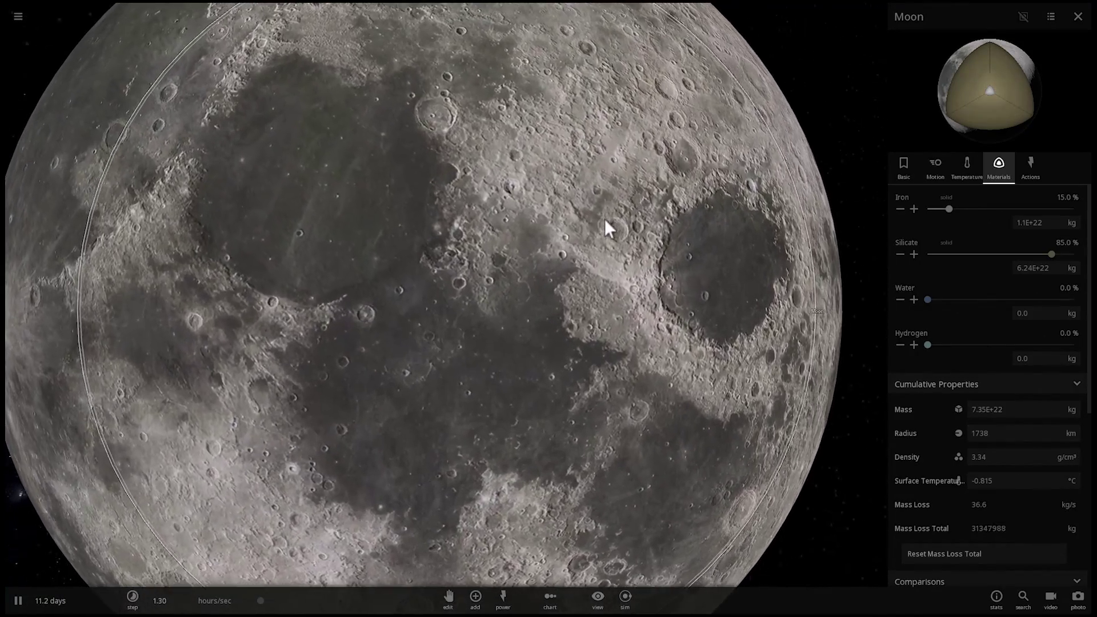
Display the Moon's basic properties and check its density with the whole globe in view
scroll(605, 221, down, 5)
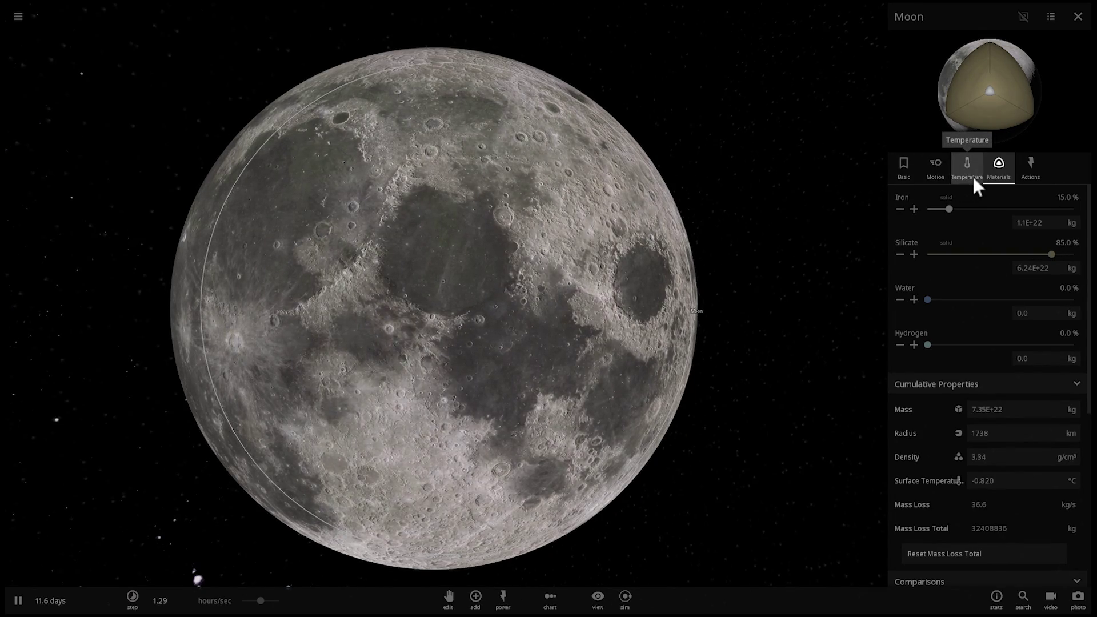
click(897, 170)
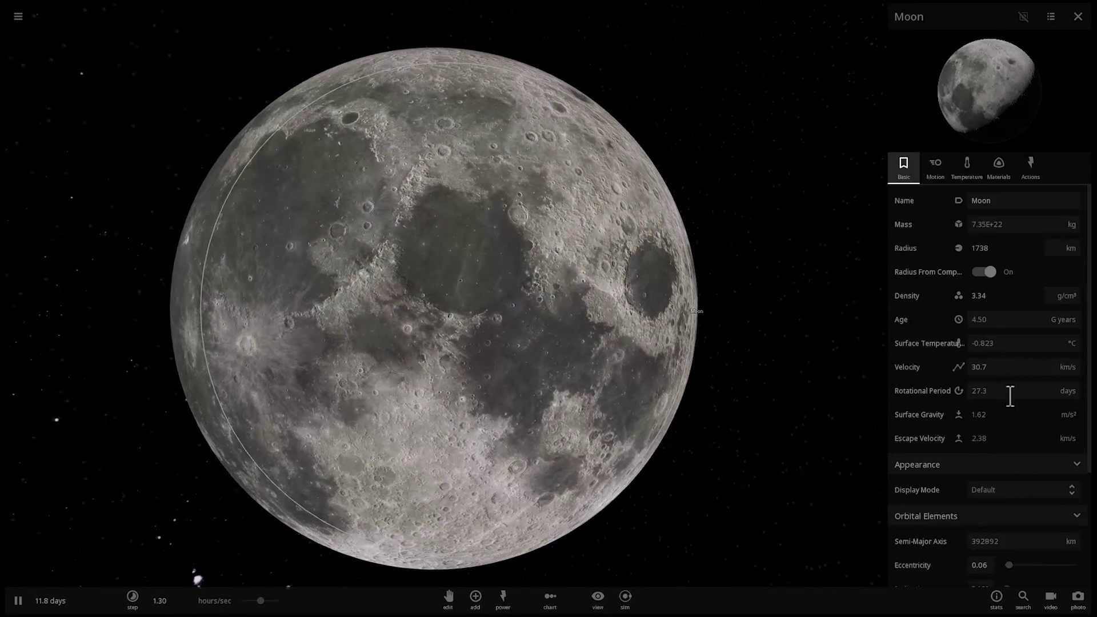
click(997, 296)
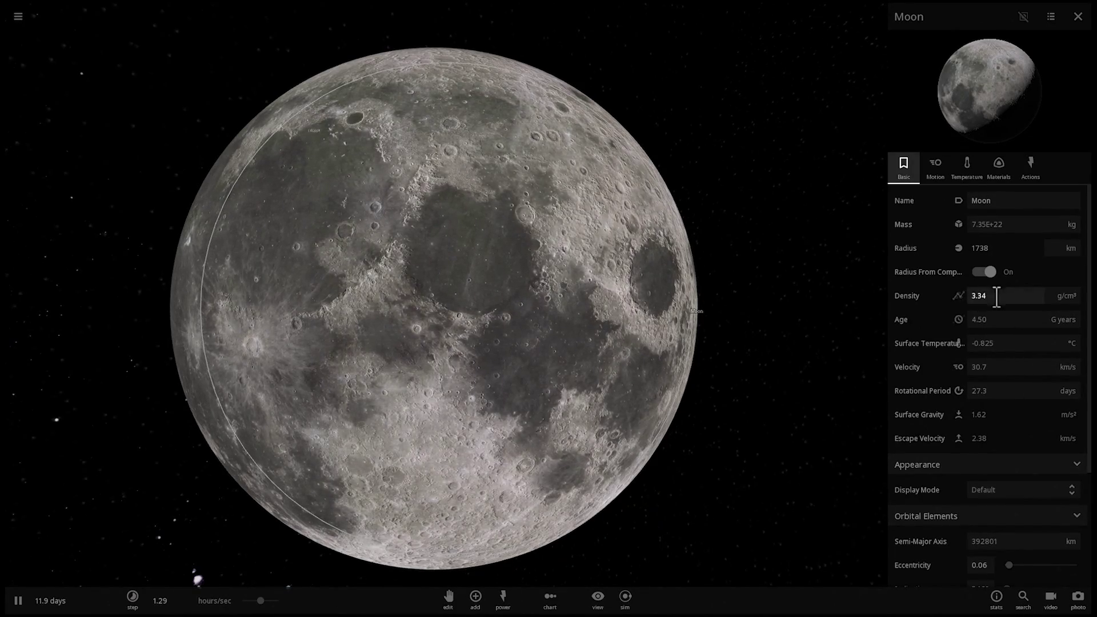
click(509, 355)
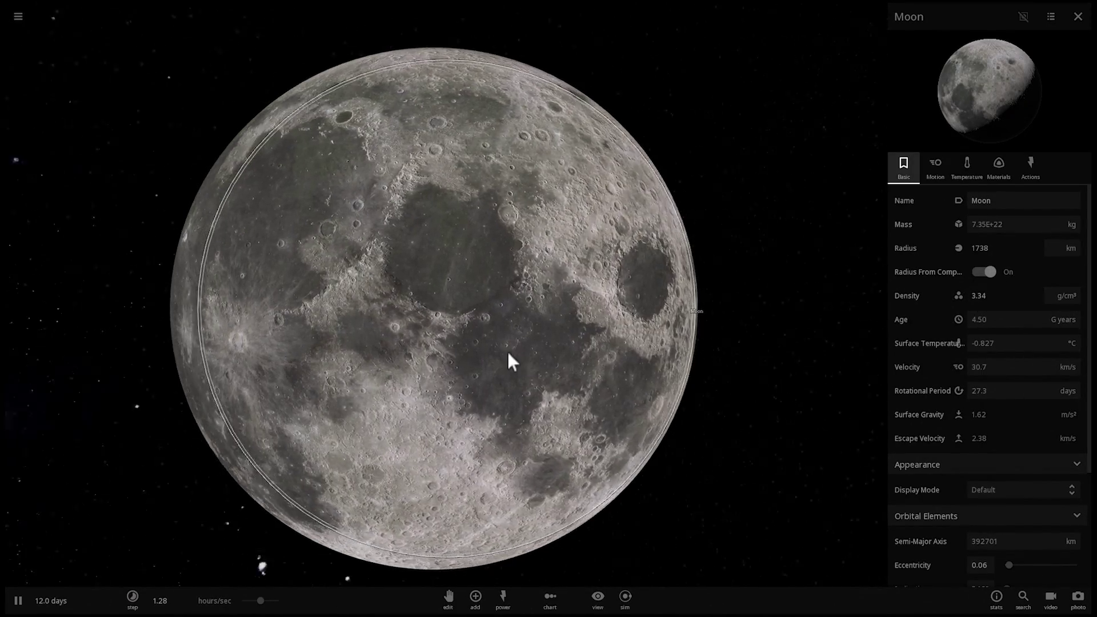
View the Moon's night side against the Sun and Milky Way, and select Earth behind it
right_drag(507, 352, 294, 338)
scroll(294, 337, down, 3)
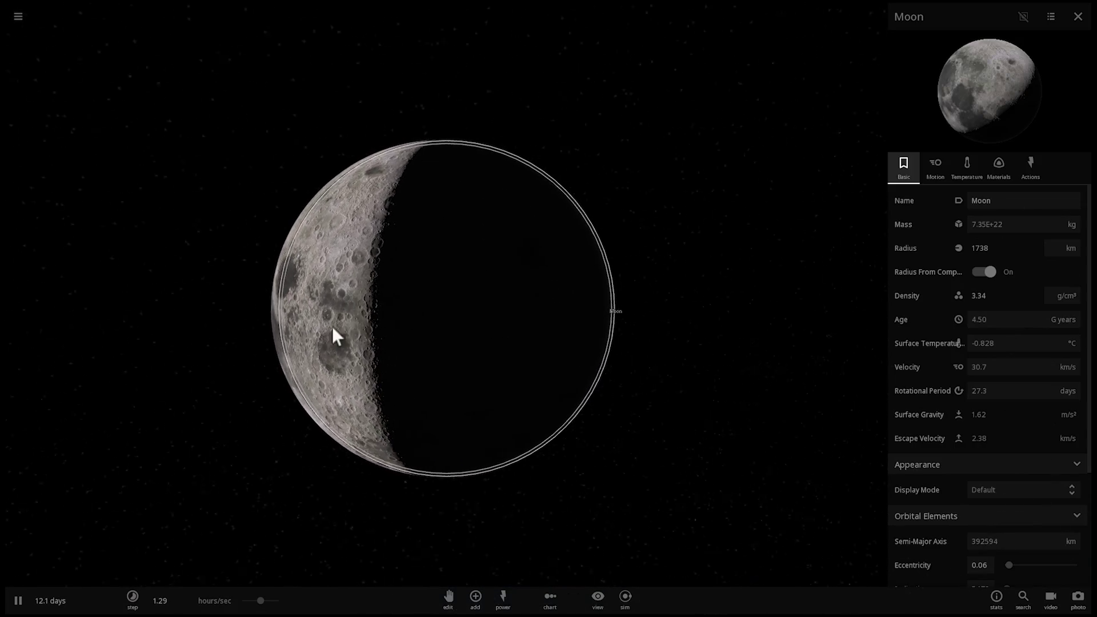
drag(333, 329, 256, 260)
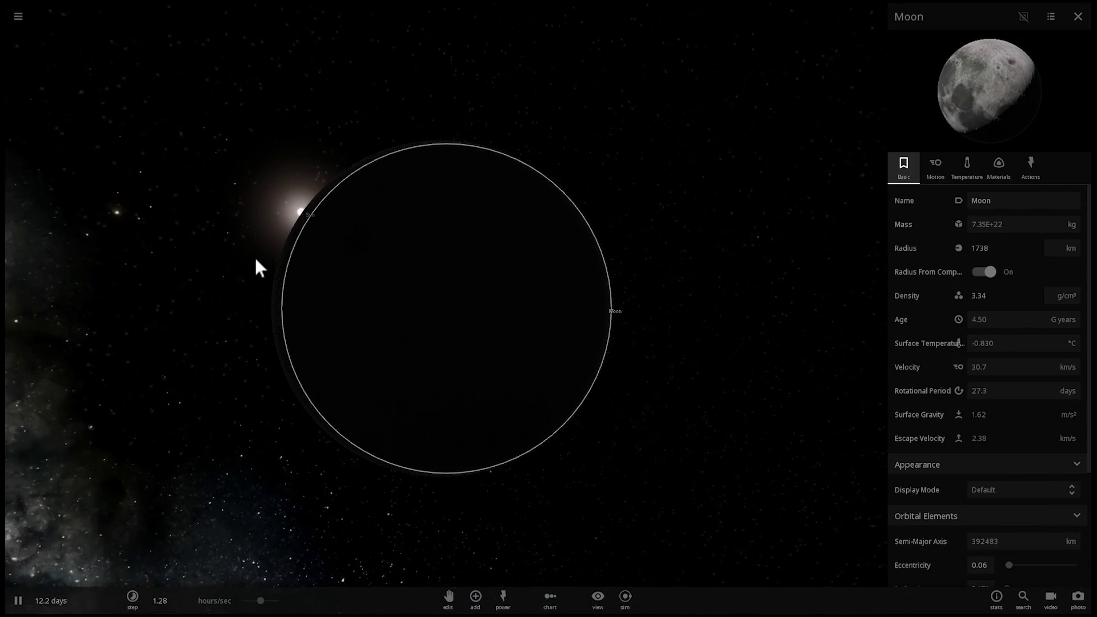
scroll(256, 260, down, 3)
drag(361, 282, 269, 288)
click(407, 166)
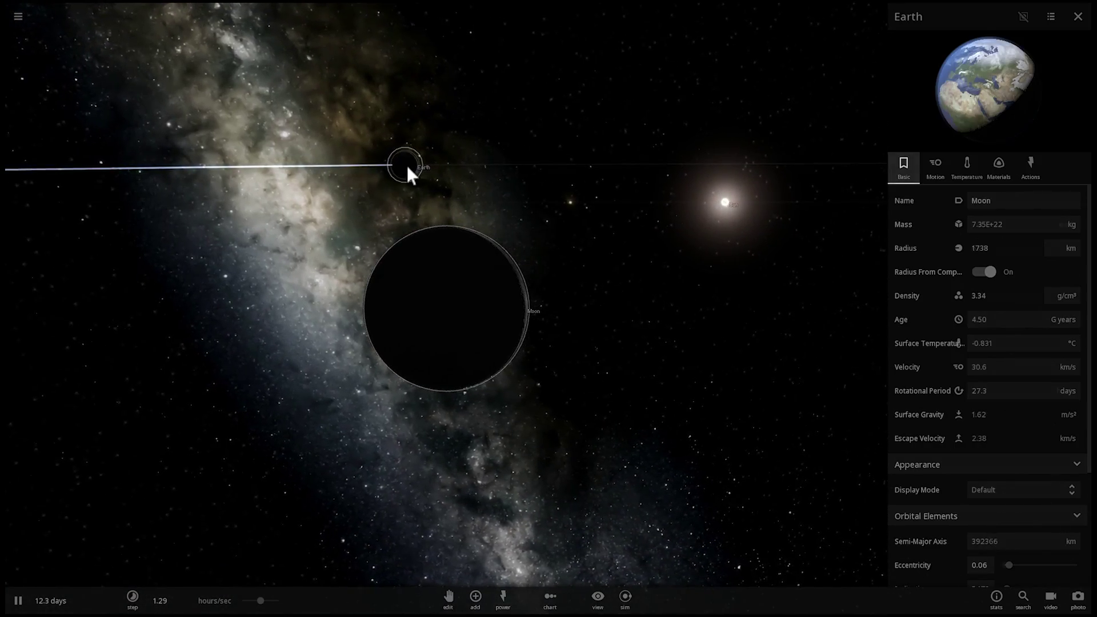
drag(496, 320, 706, 320)
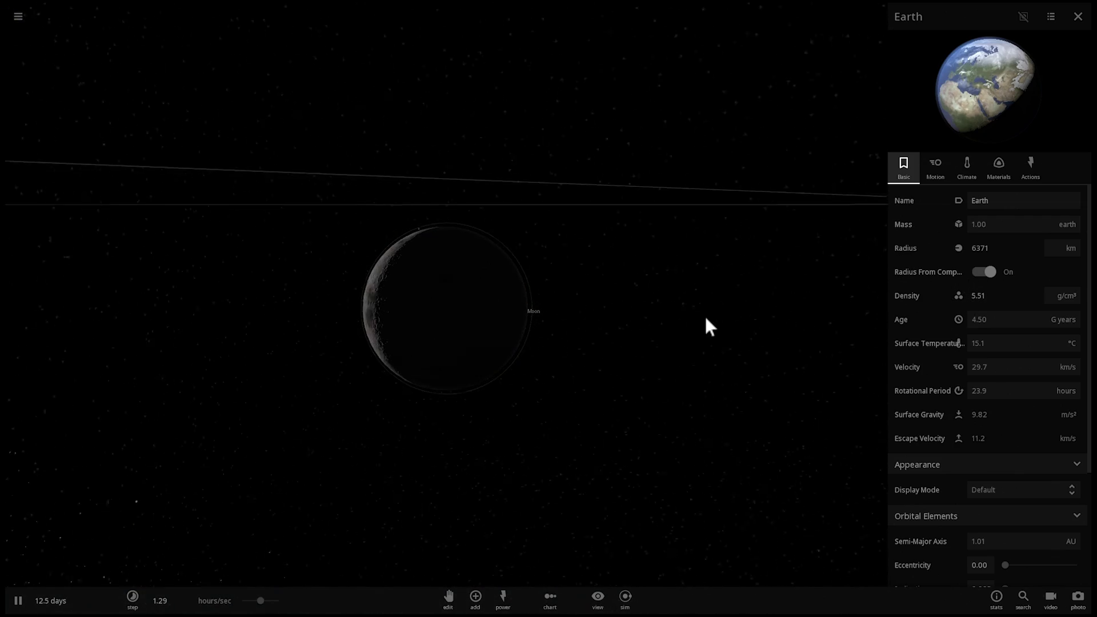
Reselect the Moon and view its whole sunlit face with the dark plains
click(453, 315)
drag(452, 314, 580, 341)
scroll(533, 320, up, 3)
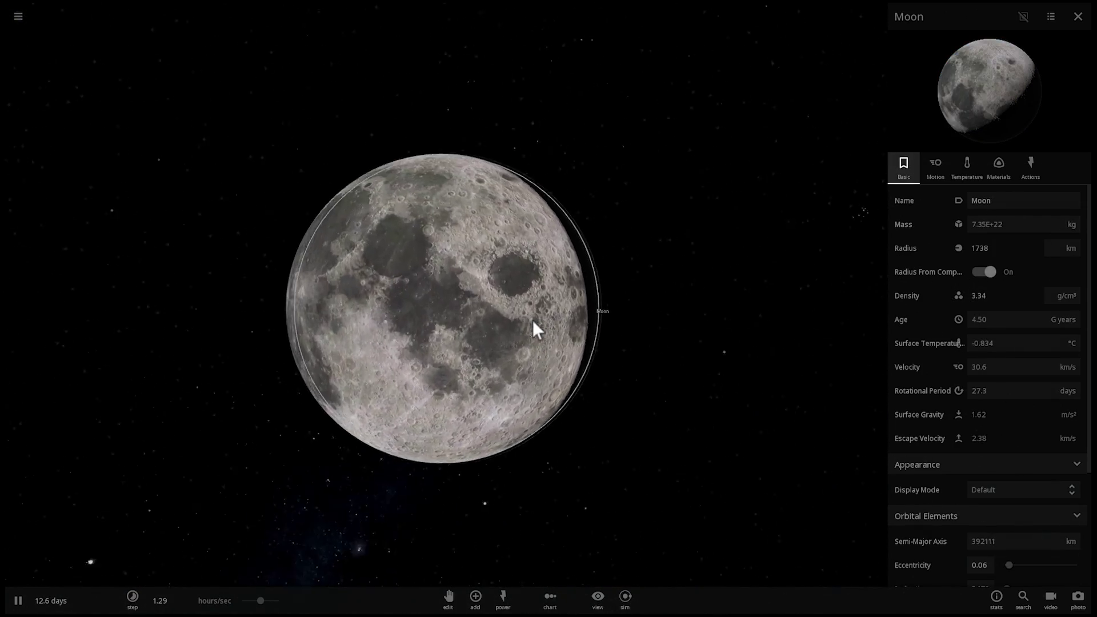
scroll(530, 321, down, 4)
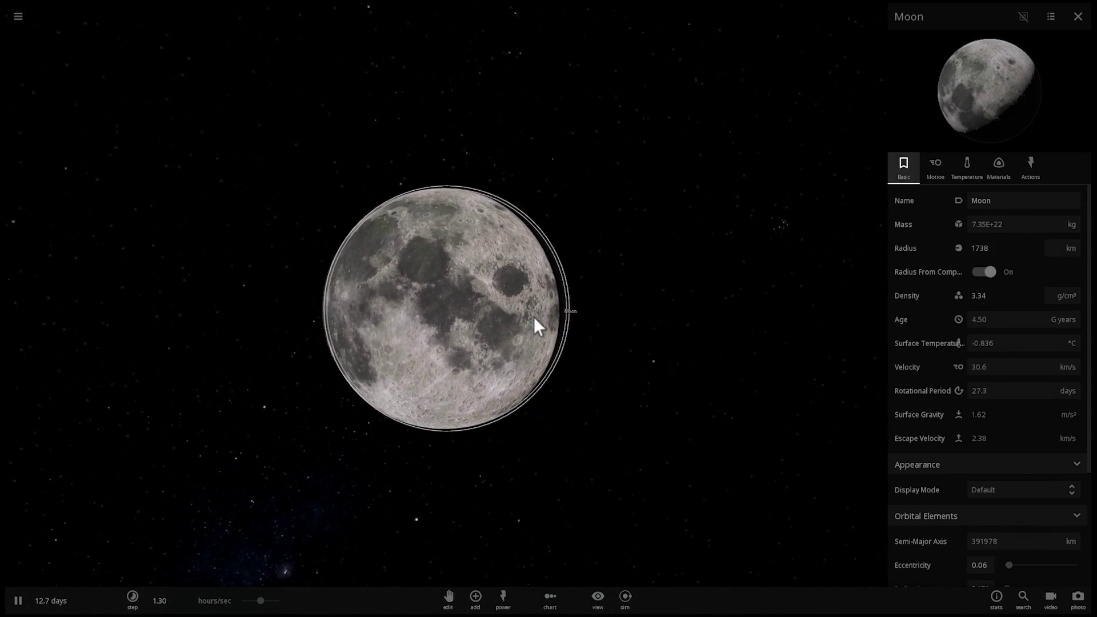
Preview the moon Io in orbit beside the Moon for comparison without placing it
click(473, 594)
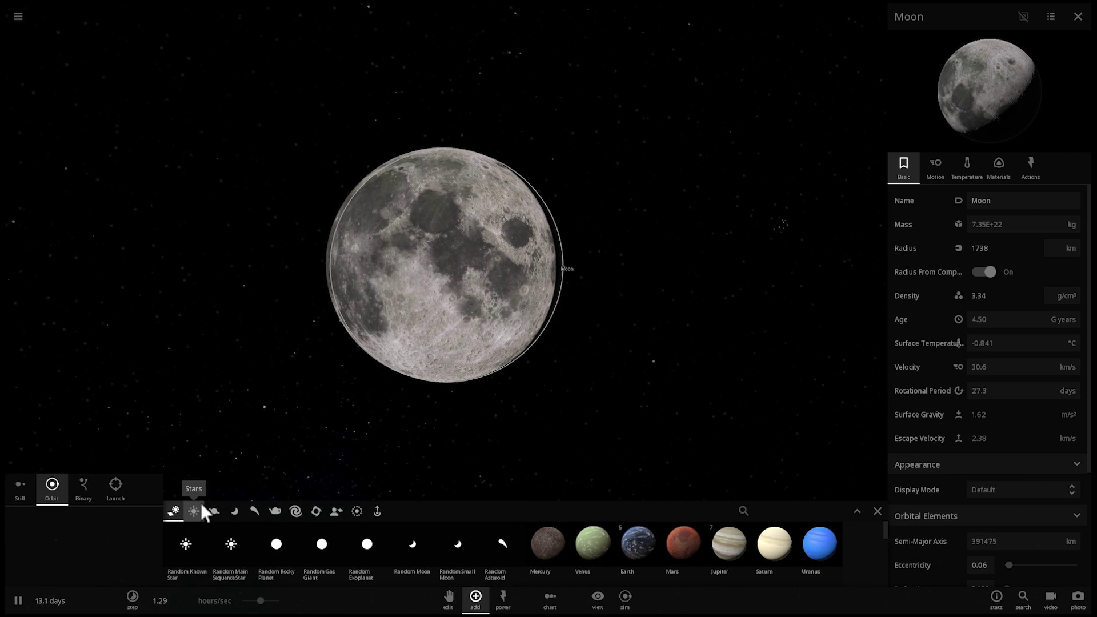
click(234, 510)
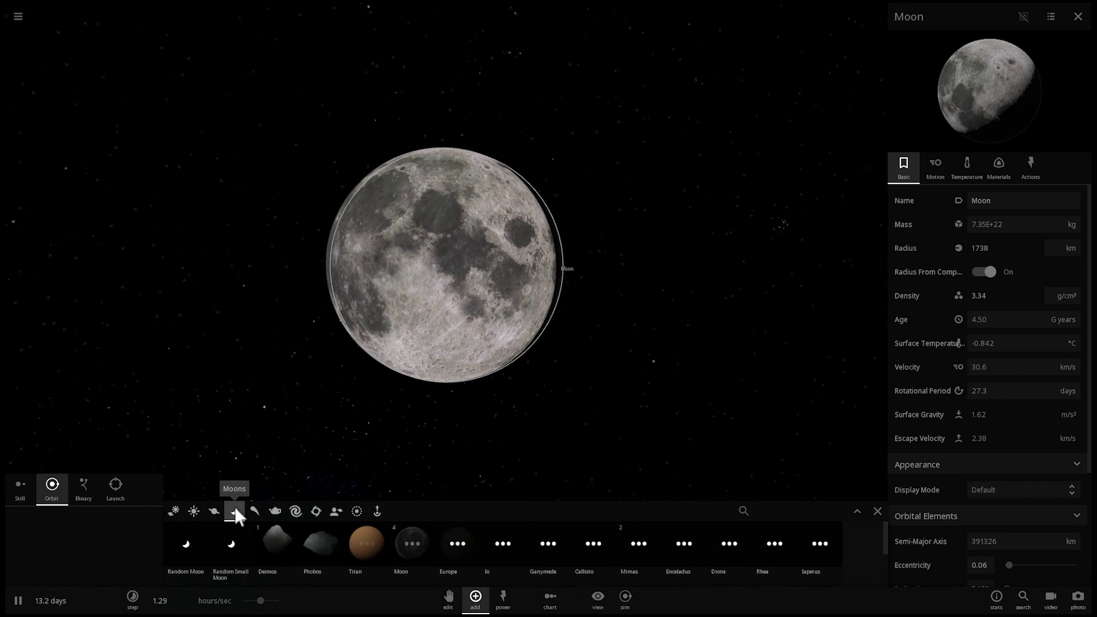
click(492, 543)
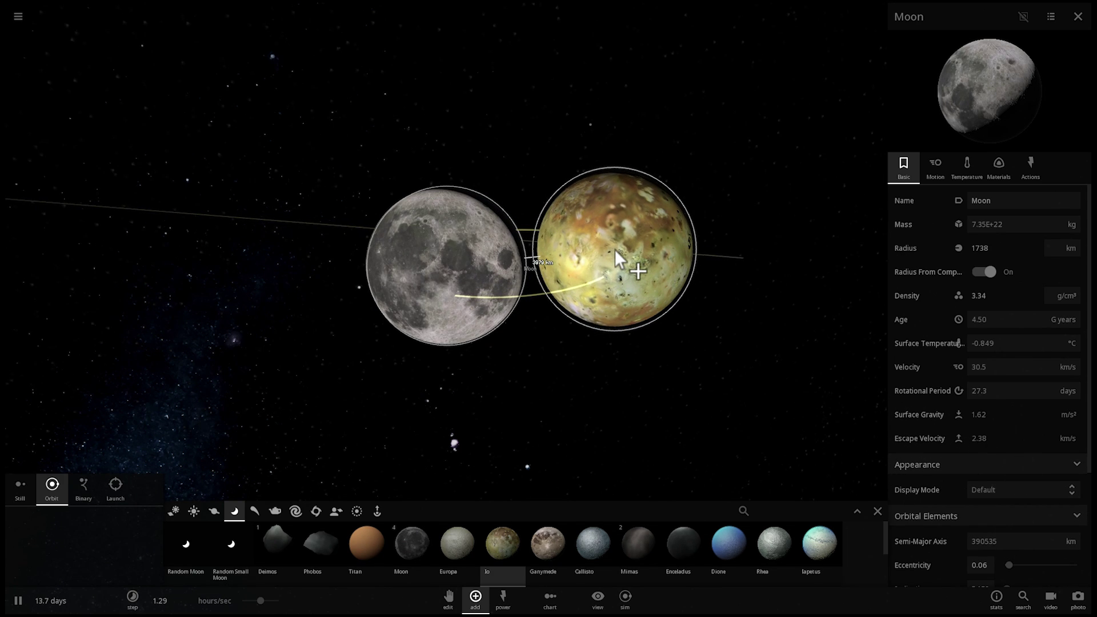
key(Escape)
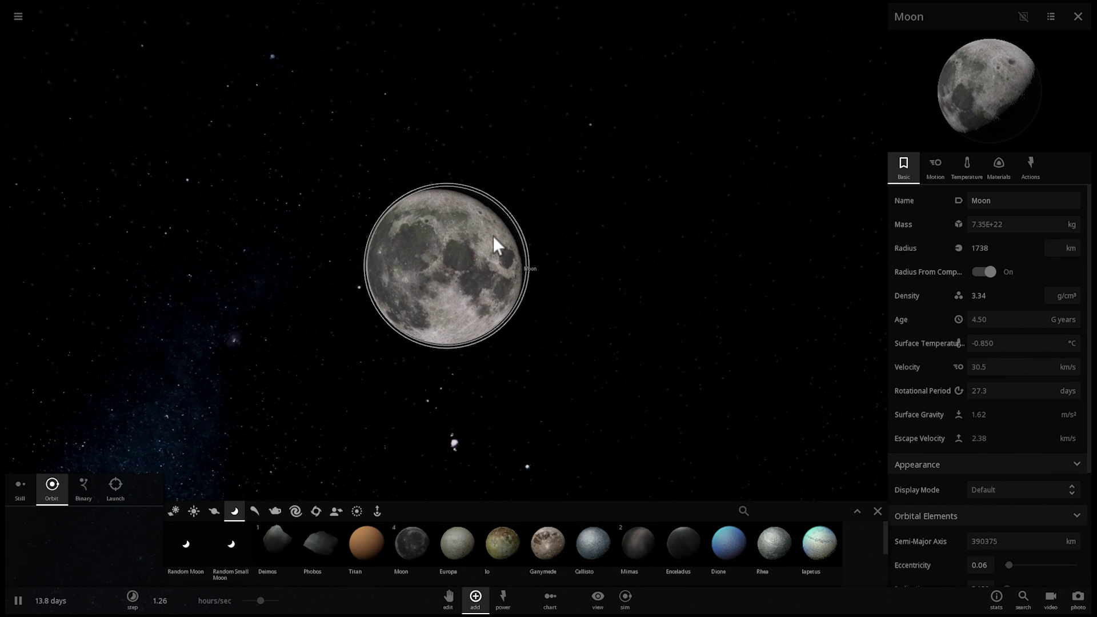
Change the Moon's material composition to 100% water
right_drag(568, 259, 503, 269)
scroll(503, 269, up, 3)
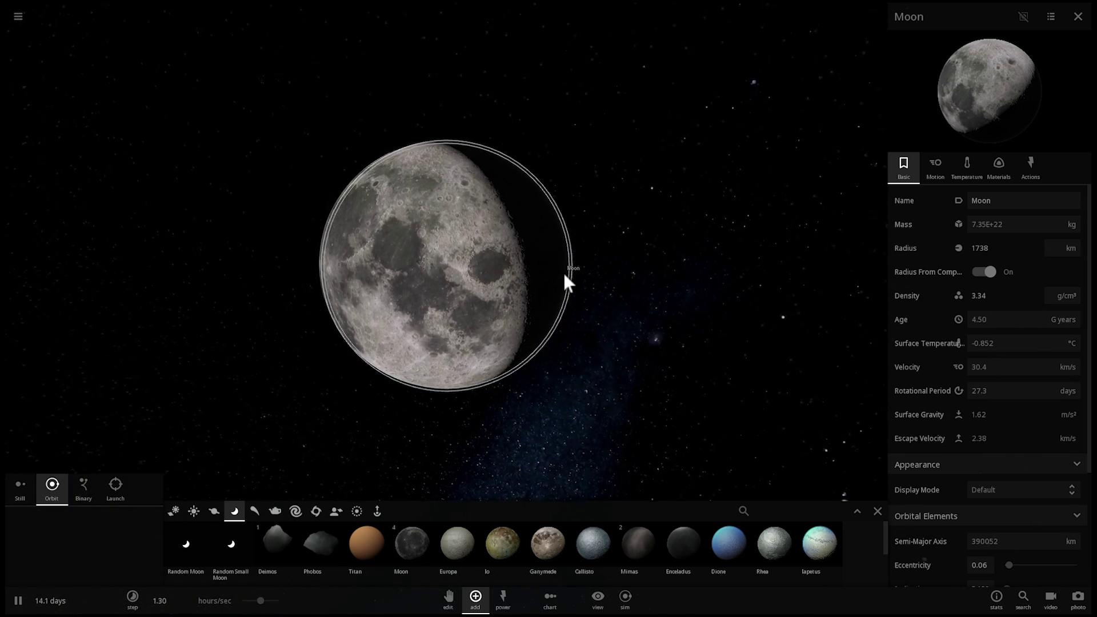
scroll(562, 272, up, 3)
right_drag(530, 286, 403, 186)
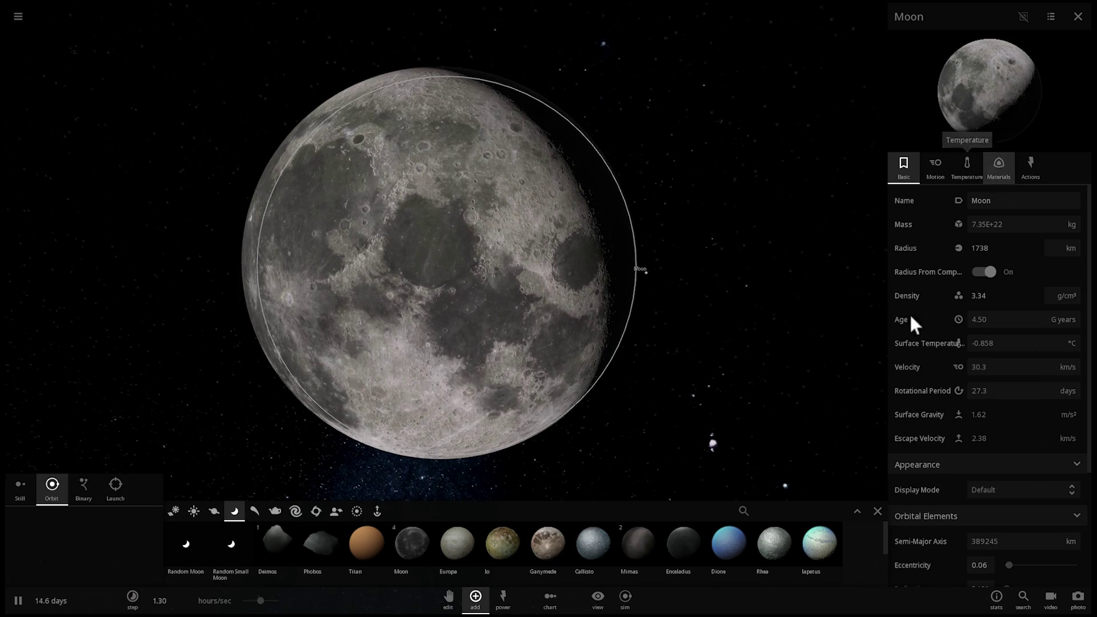
click(878, 511)
click(997, 165)
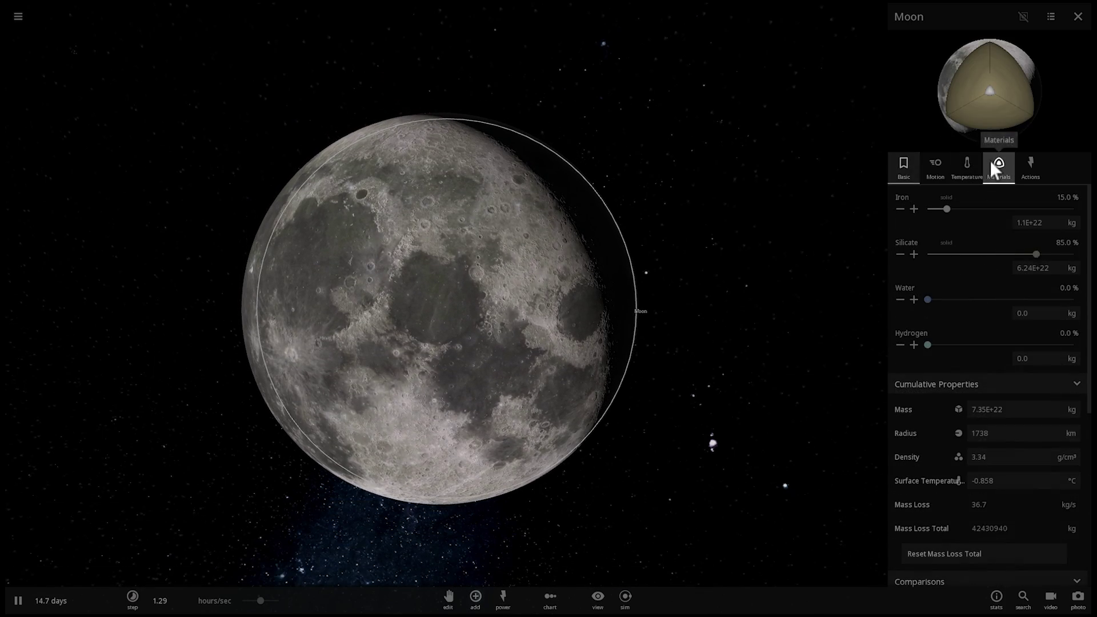
scroll(721, 256, up, 3)
scroll(677, 253, up, 1)
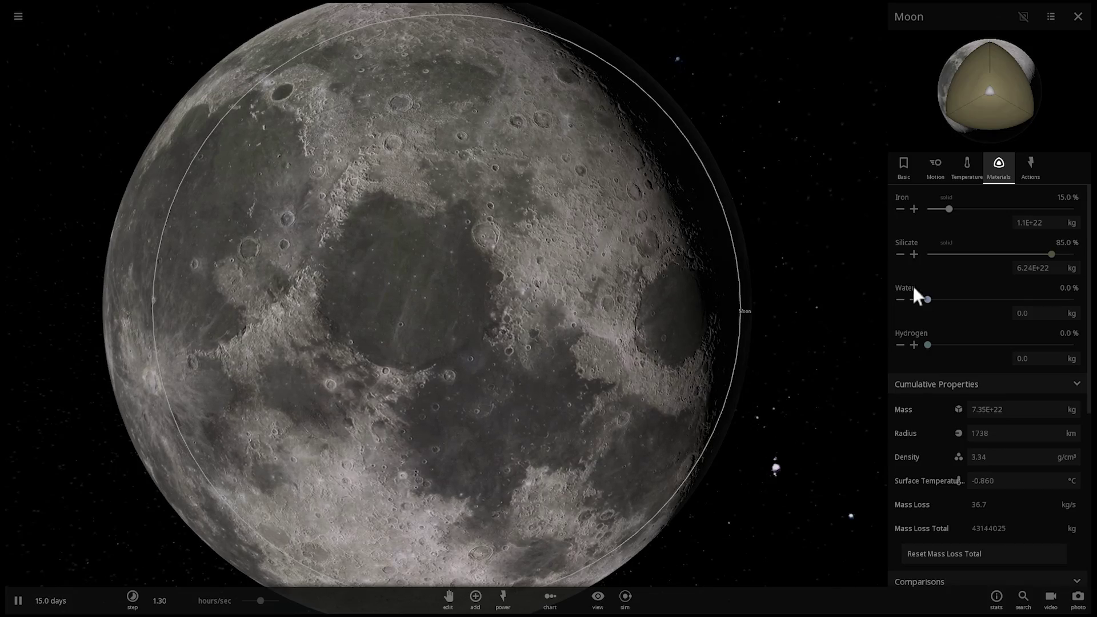
scroll(881, 276, down, 3)
drag(930, 300, 1074, 300)
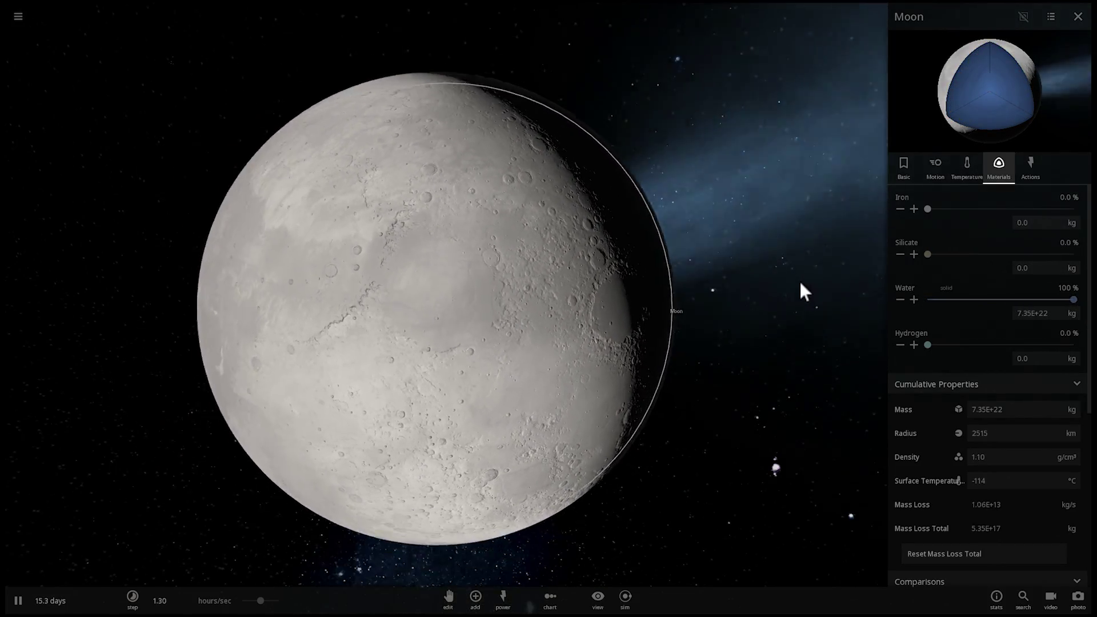
Review the water Moon's basic properties and inspect its surface from several angles
drag(800, 284, 468, 241)
click(903, 165)
scroll(582, 256, down, 4)
drag(581, 254, 705, 252)
scroll(541, 254, up, 3)
drag(540, 249, 649, 248)
scroll(634, 255, up, 3)
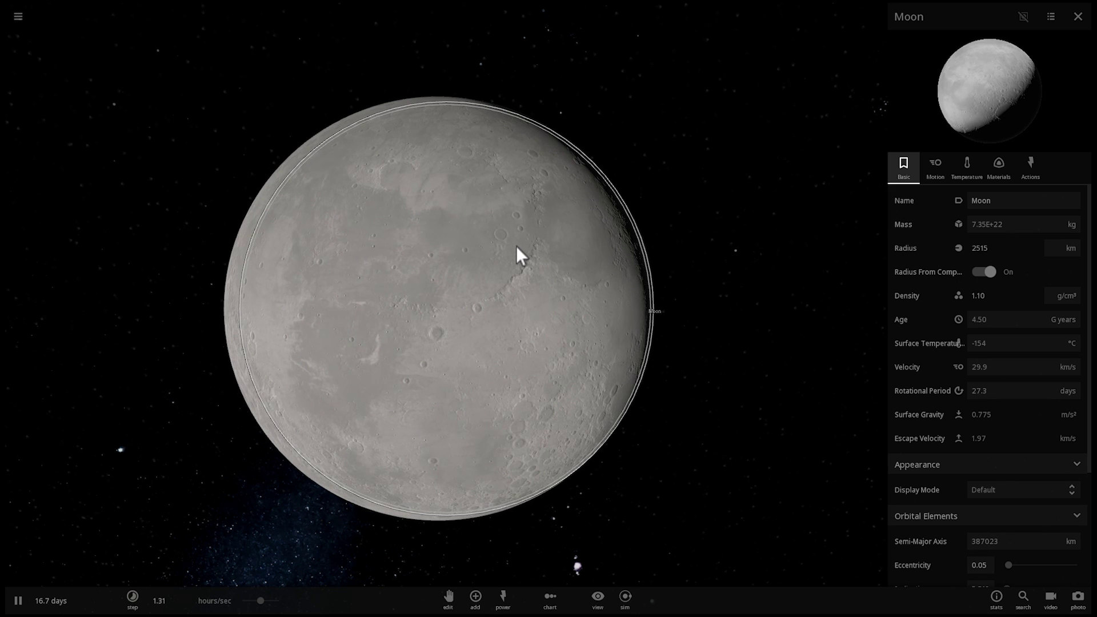
Show the Moon's mass loss in moon/yr within its cumulative material properties
click(998, 167)
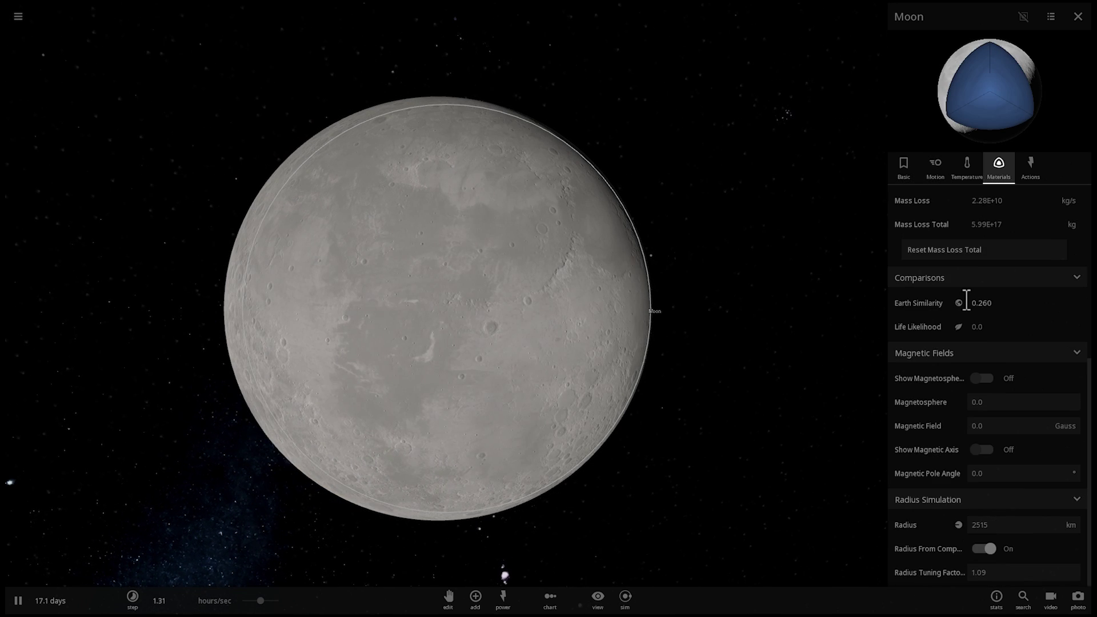
scroll(965, 296, up, 3)
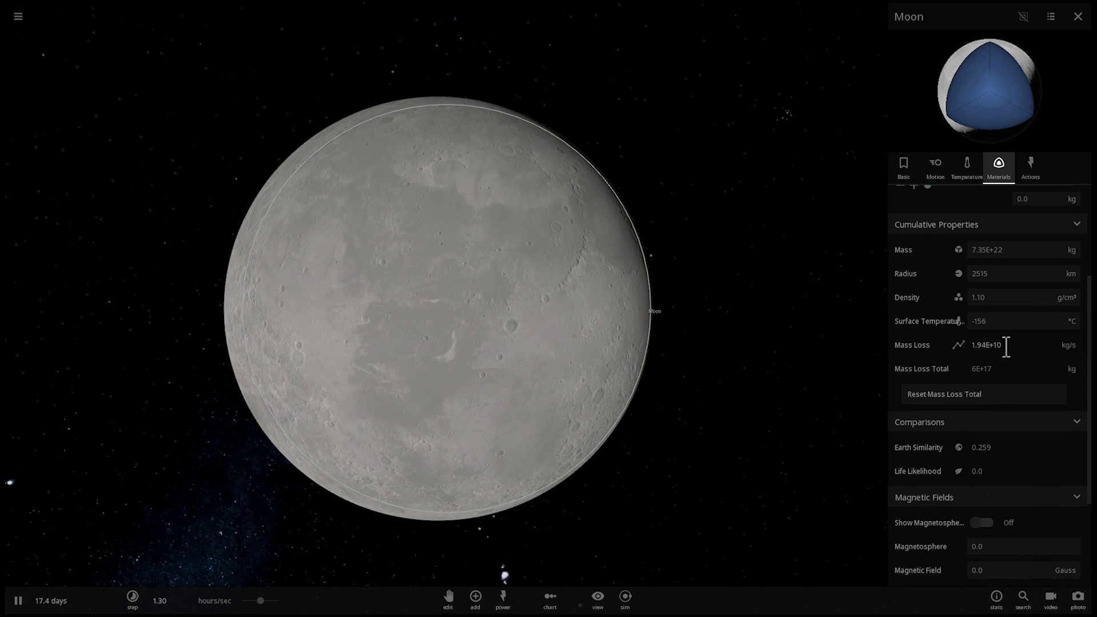
click(1065, 342)
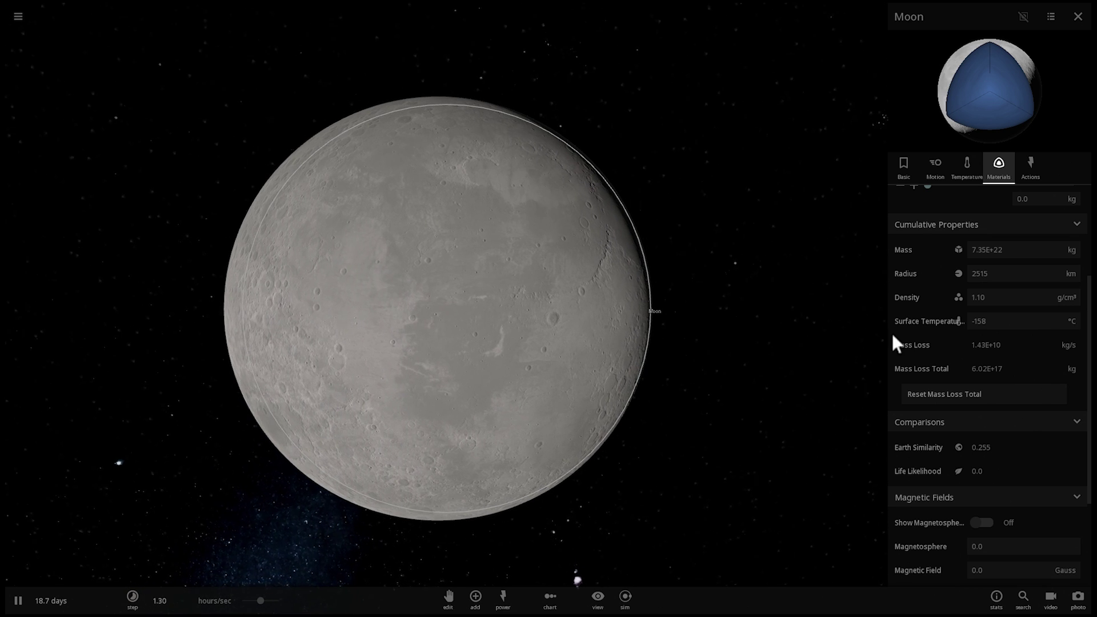
click(1062, 341)
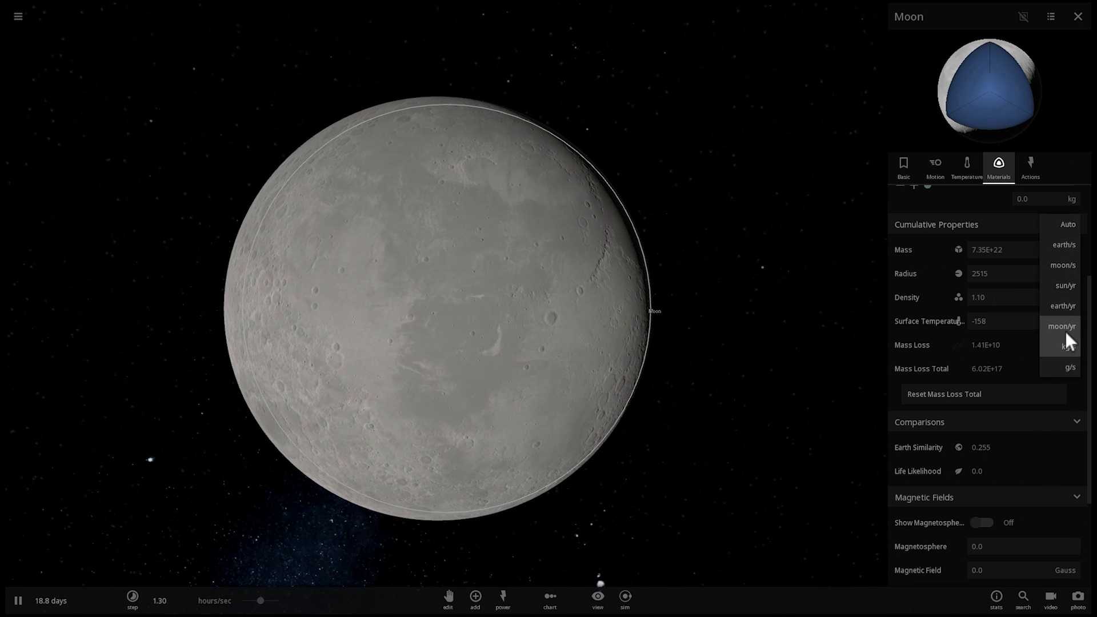
click(1055, 327)
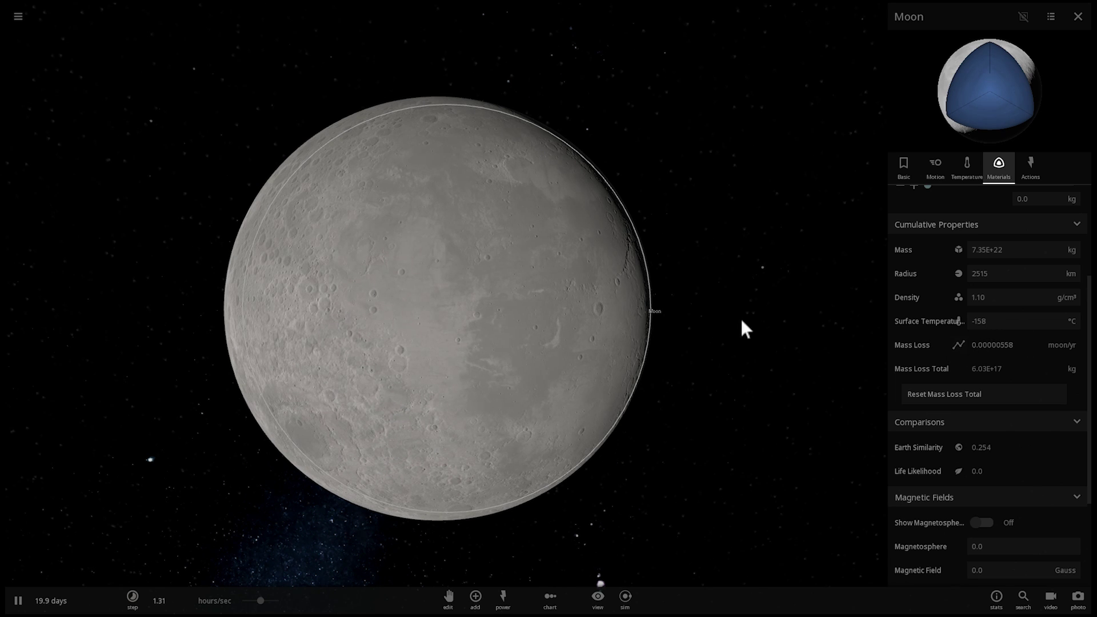
Examine the water Moon's day-night boundary and its dark side against the Sun
drag(718, 303, 491, 336)
scroll(554, 293, down, 3)
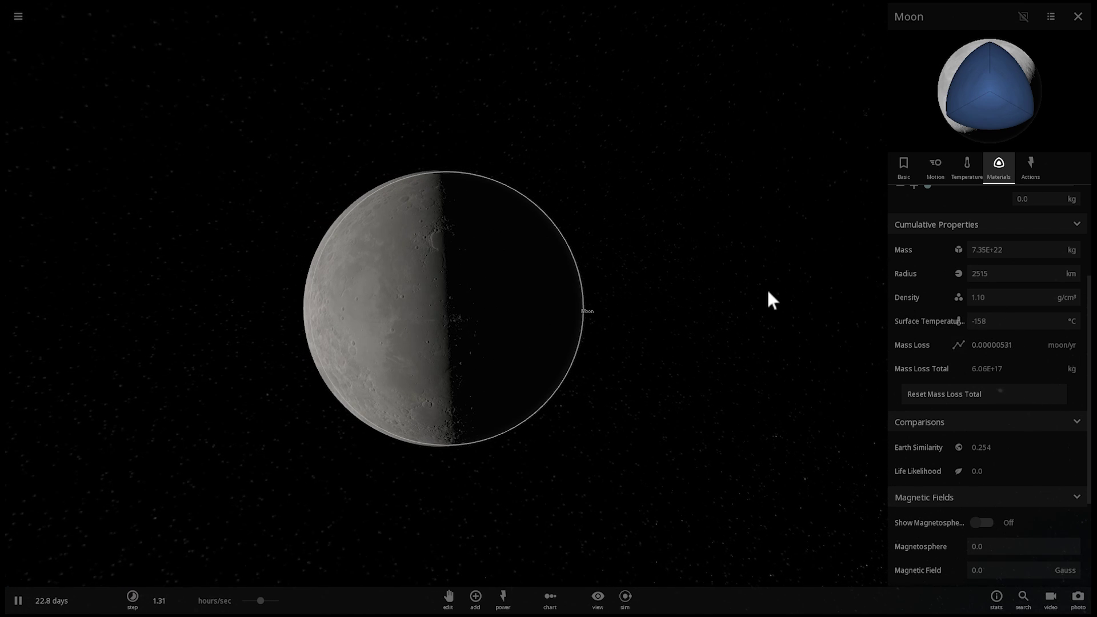
drag(767, 291, 417, 413)
scroll(690, 302, down, 3)
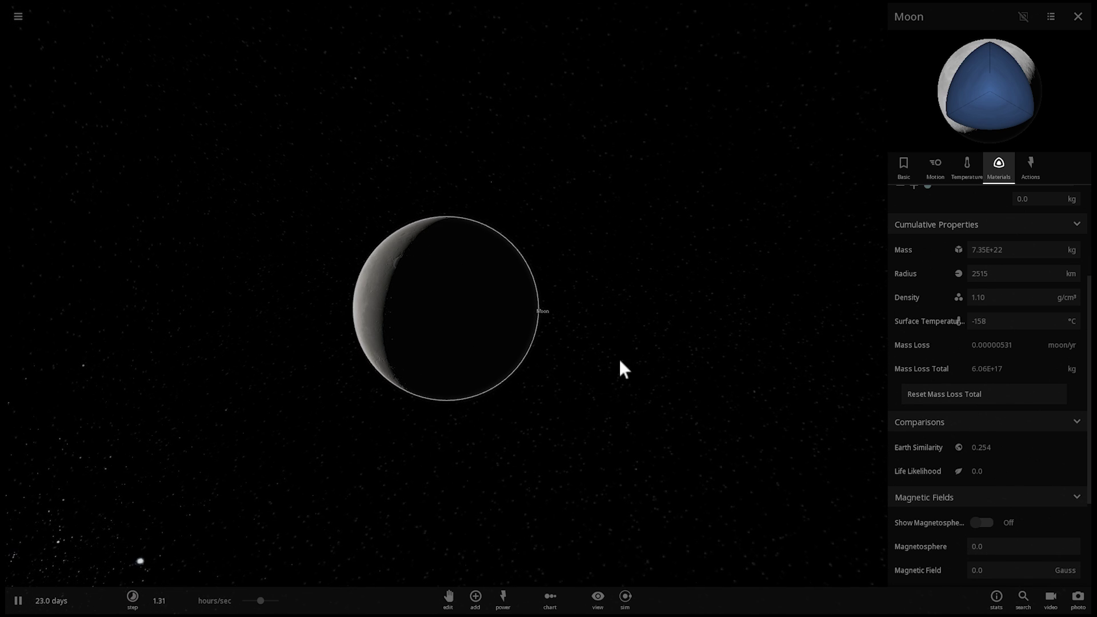
drag(626, 348, 515, 317)
scroll(571, 334, up, 3)
scroll(514, 317, down, 3)
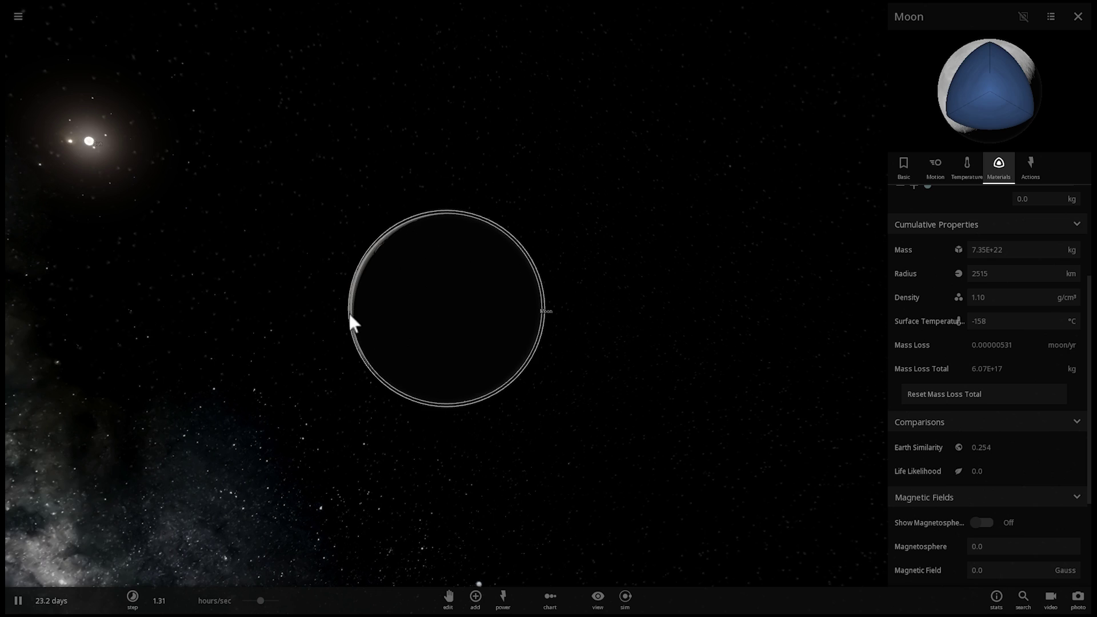
drag(349, 315, 275, 300)
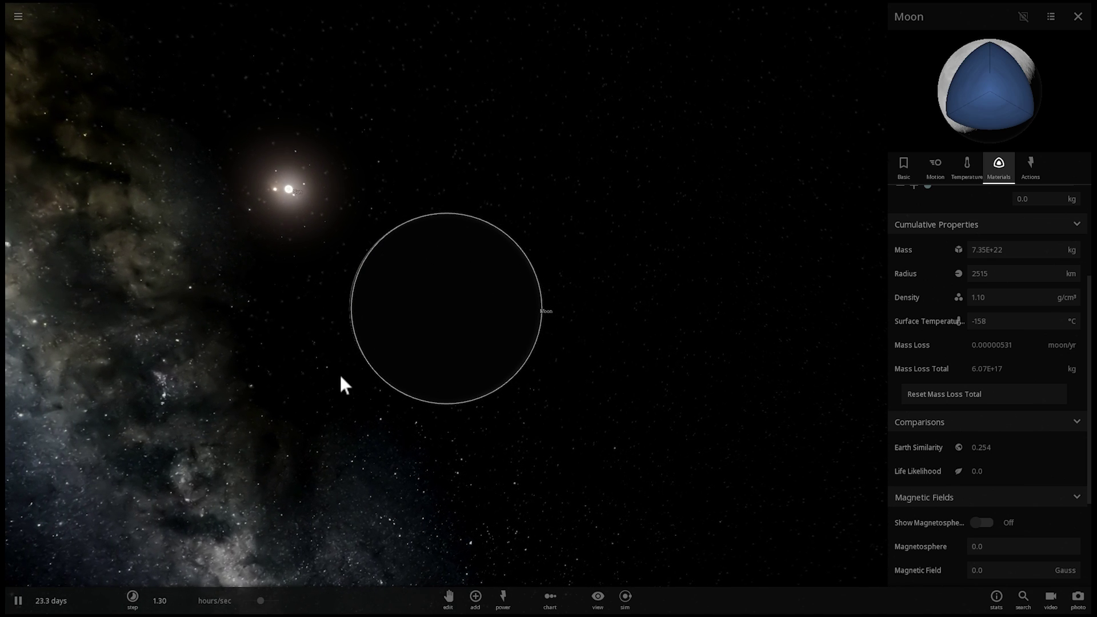
drag(341, 376, 598, 374)
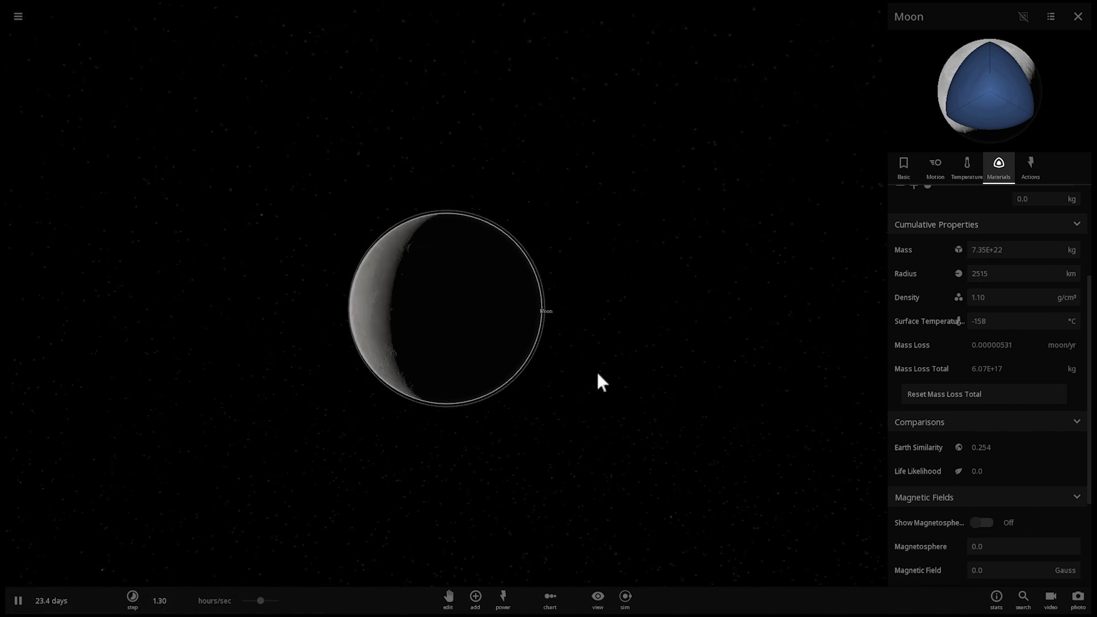
Inspect the craters and plains on the water Moon's sunlit surface, both close up and as a whole
scroll(466, 340, up, 3)
drag(465, 339, 523, 338)
scroll(523, 337, up, 3)
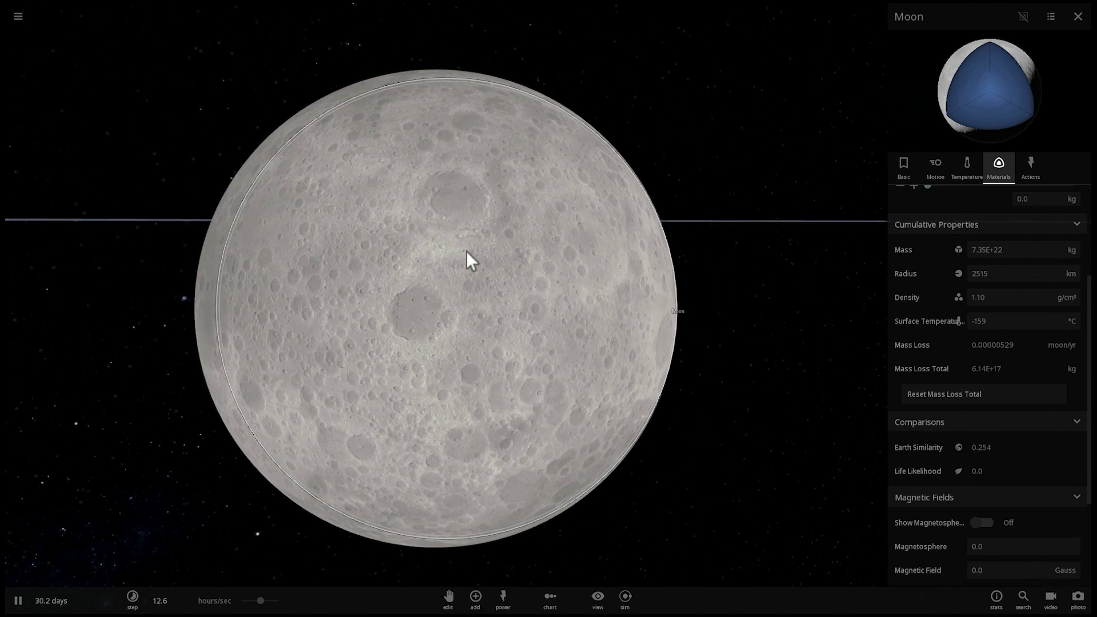
scroll(460, 253, up, 3)
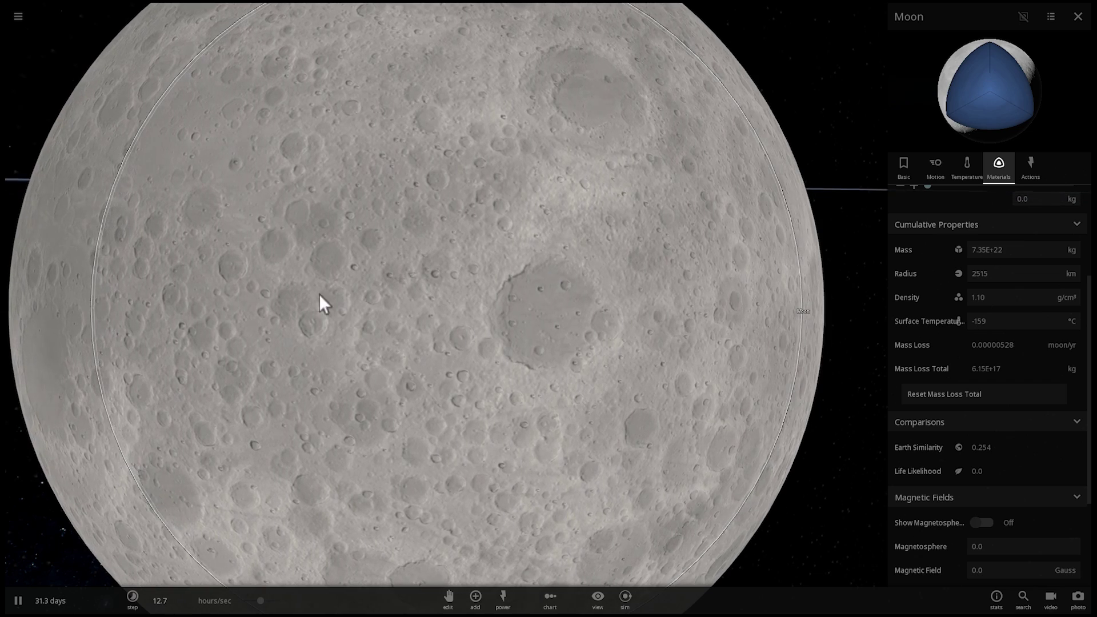
scroll(488, 243, down, 3)
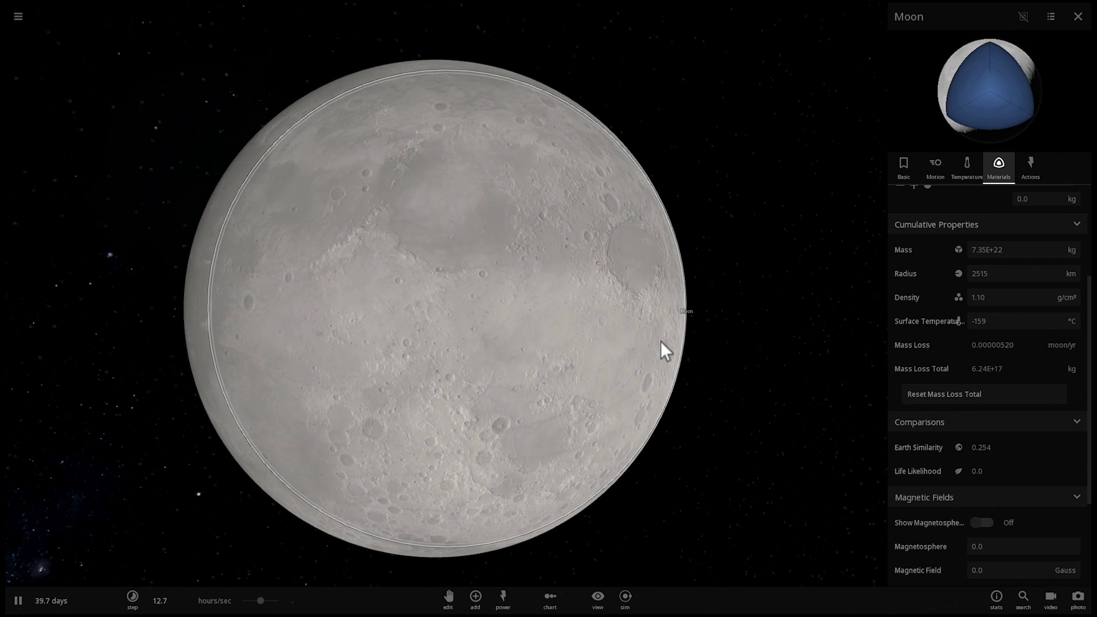
scroll(647, 284, down, 5)
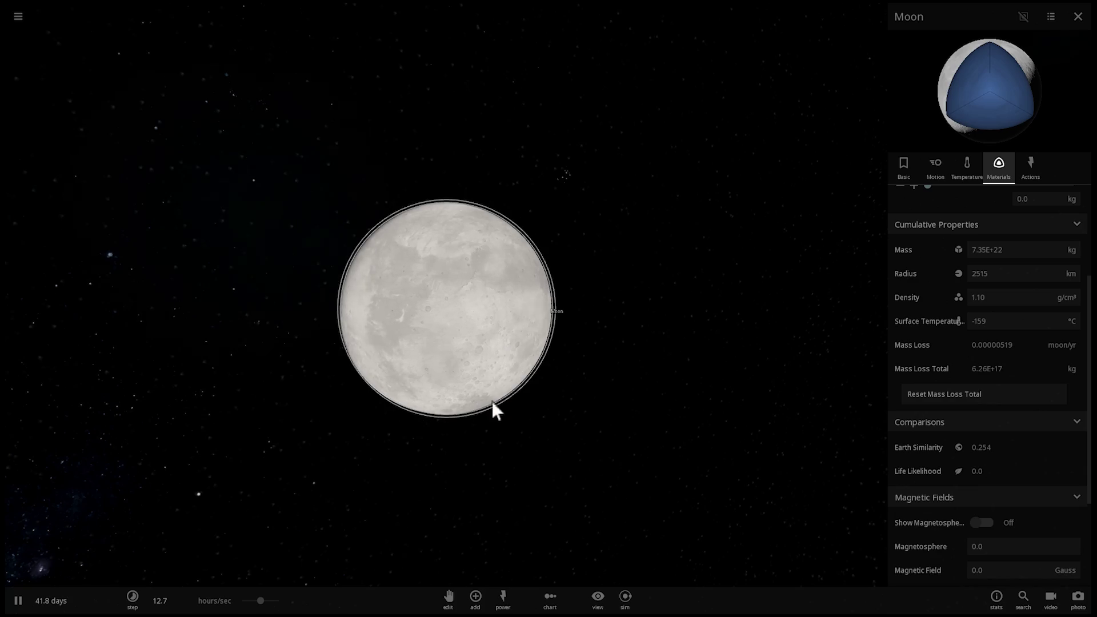
right_drag(531, 393, 470, 337)
scroll(378, 359, up, 4)
scroll(424, 345, up, 2)
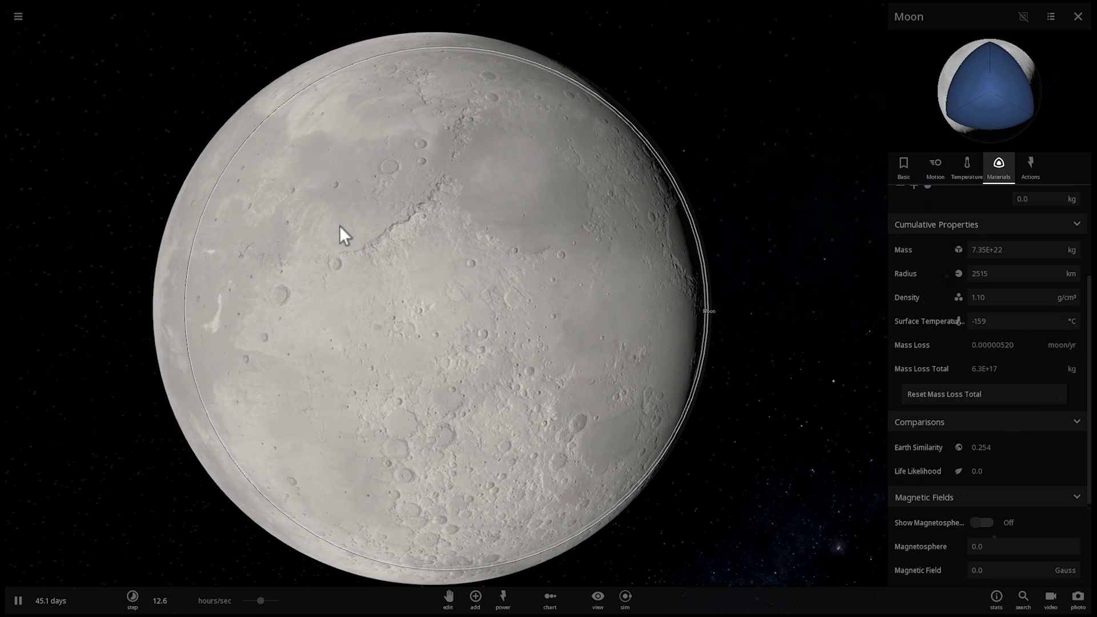
Inspect the water Moon's cratered surface from several sides, both close up and with Earth in the background
right_drag(300, 342, 355, 345)
scroll(356, 345, down, 1)
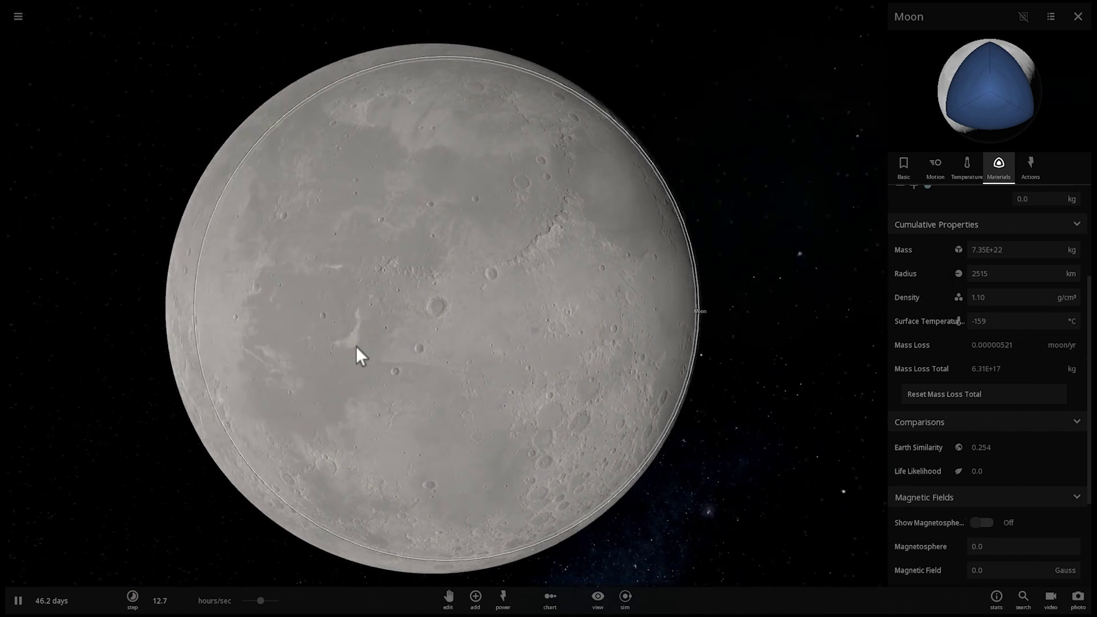
scroll(357, 346, down, 2)
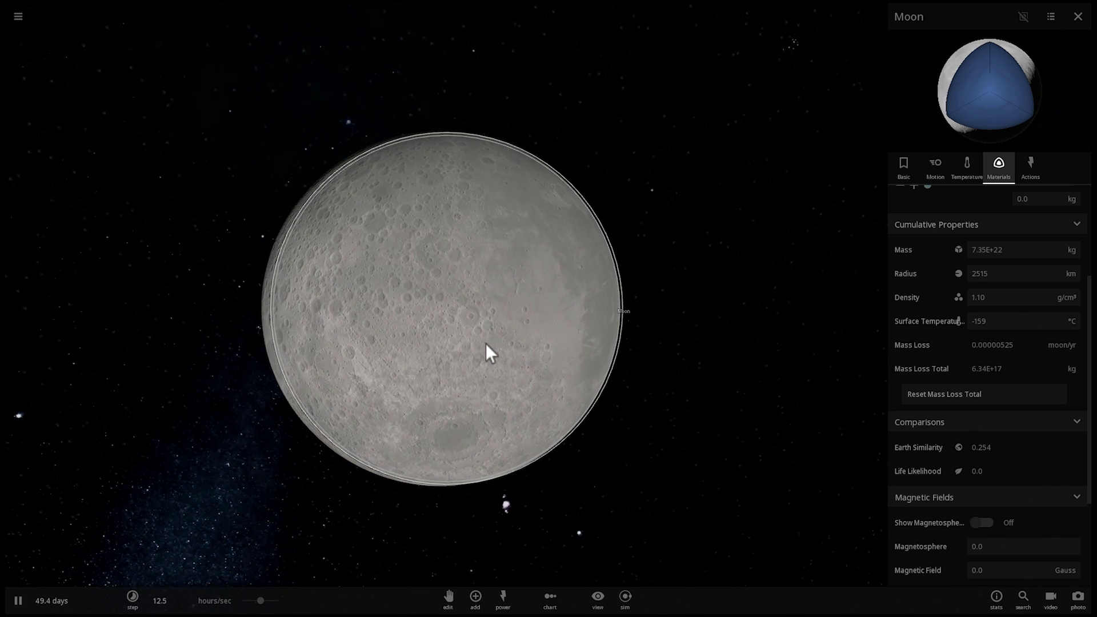
scroll(498, 350, down, 3)
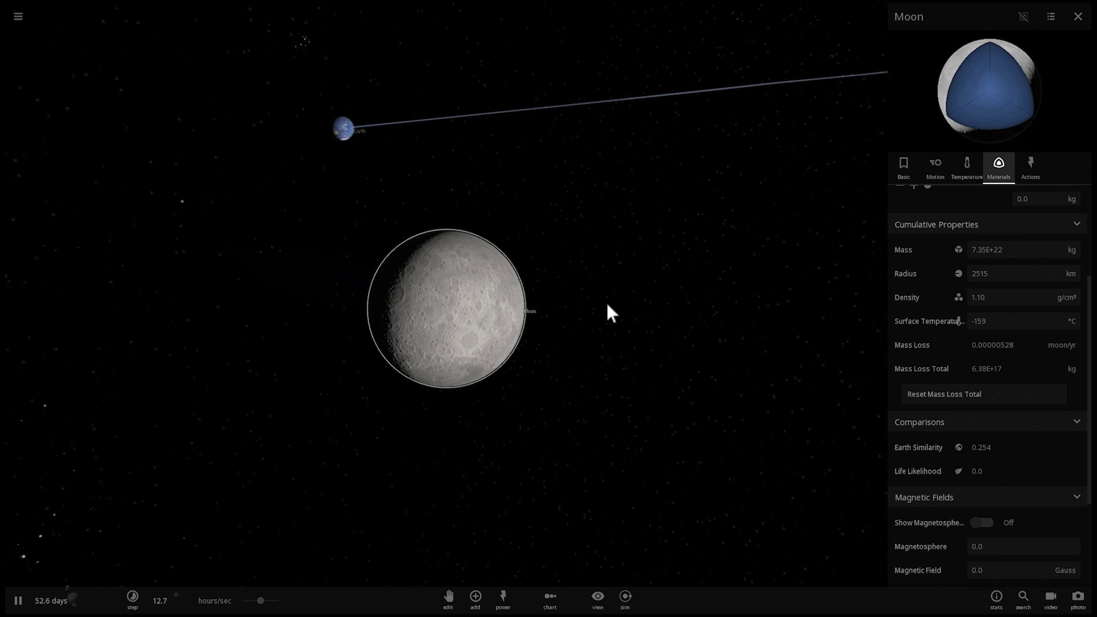
scroll(577, 315, up, 4)
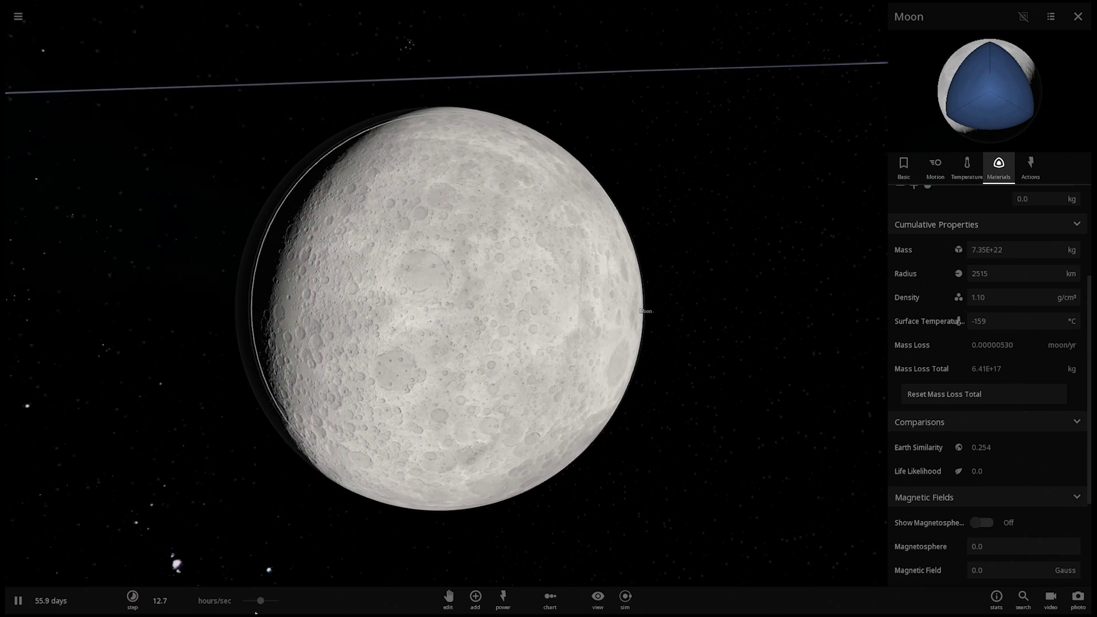
Speed the simulation up to about 5 days/sec and observe the blue tail streaming from the water Moon
drag(261, 600, 278, 600)
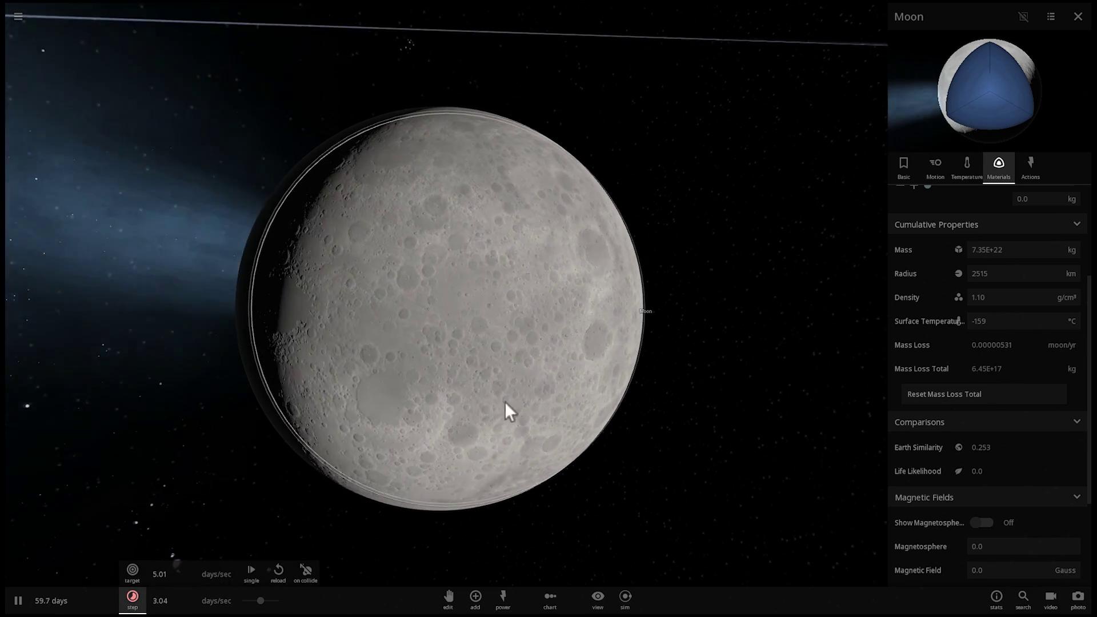
scroll(505, 401, down, 5)
drag(540, 386, 378, 310)
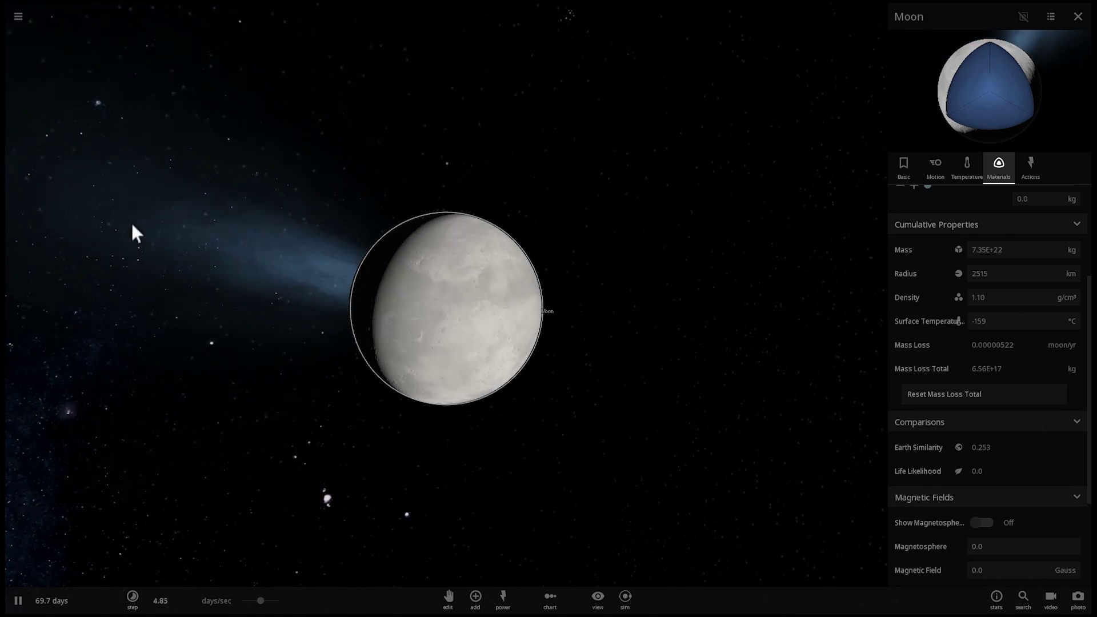
drag(386, 353, 315, 358)
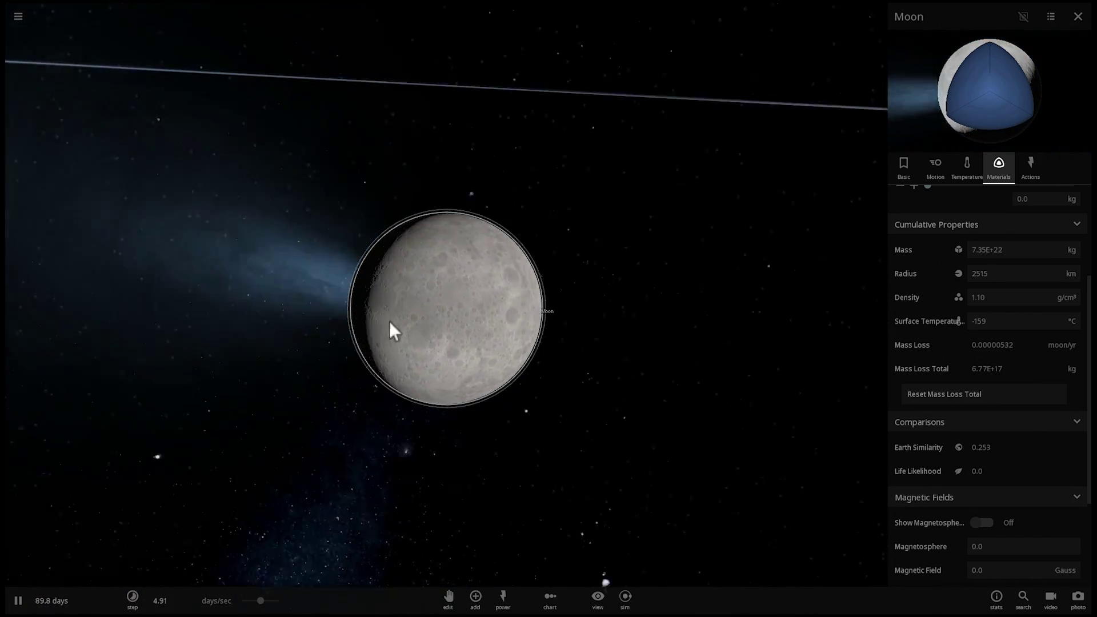
Examine the tail from the Moon's dark side at different distances, with the Sun behind the Moon
scroll(472, 341, down, 8)
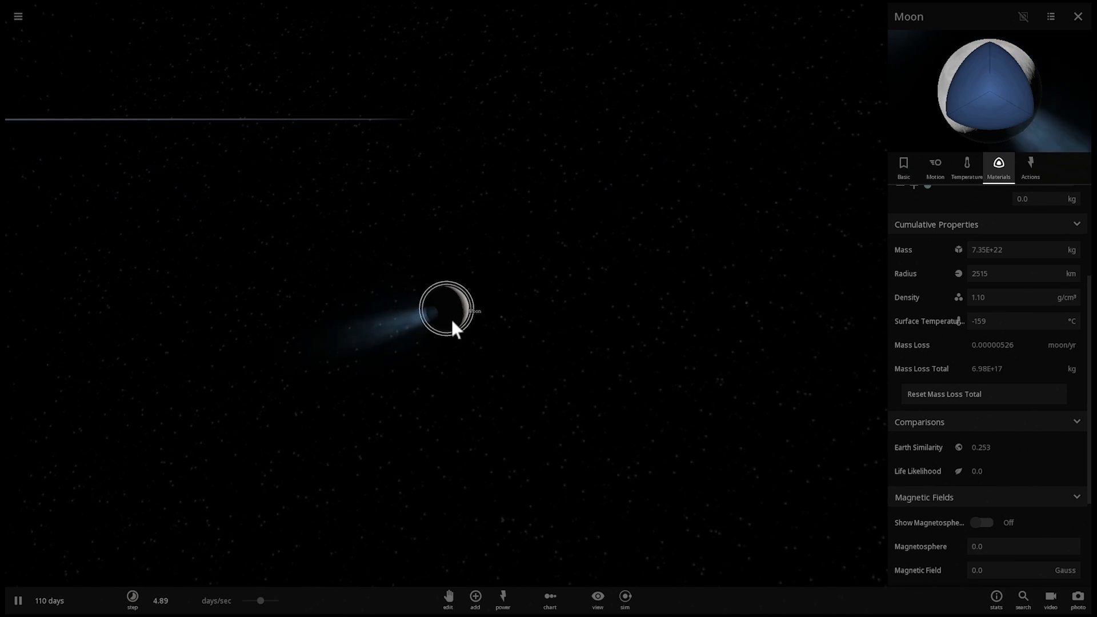
scroll(451, 318, up, 6)
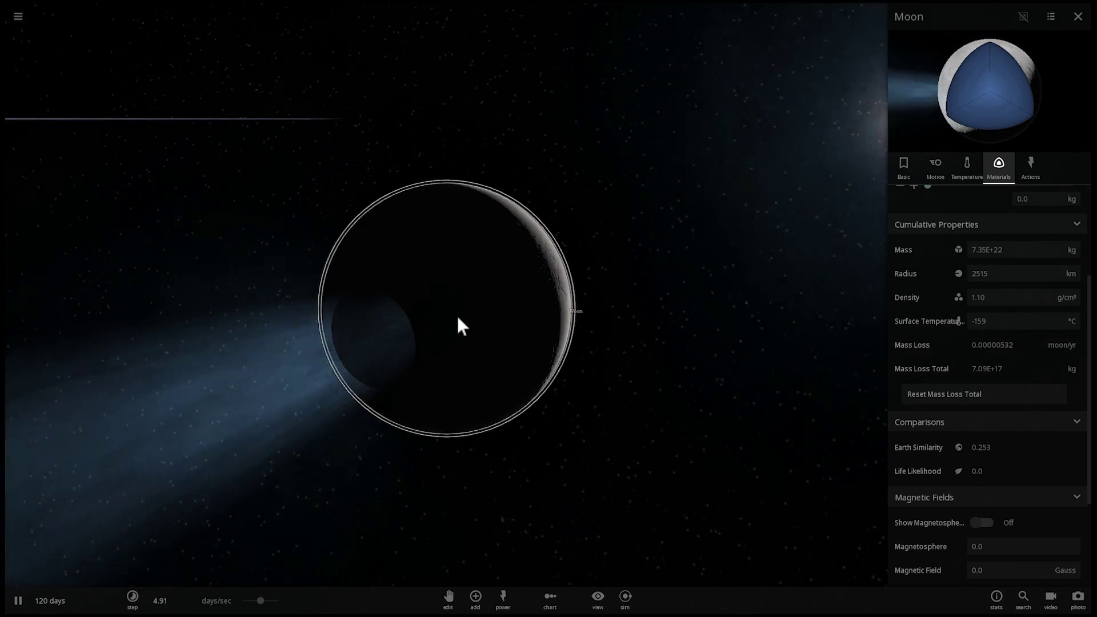
scroll(477, 311, down, 5)
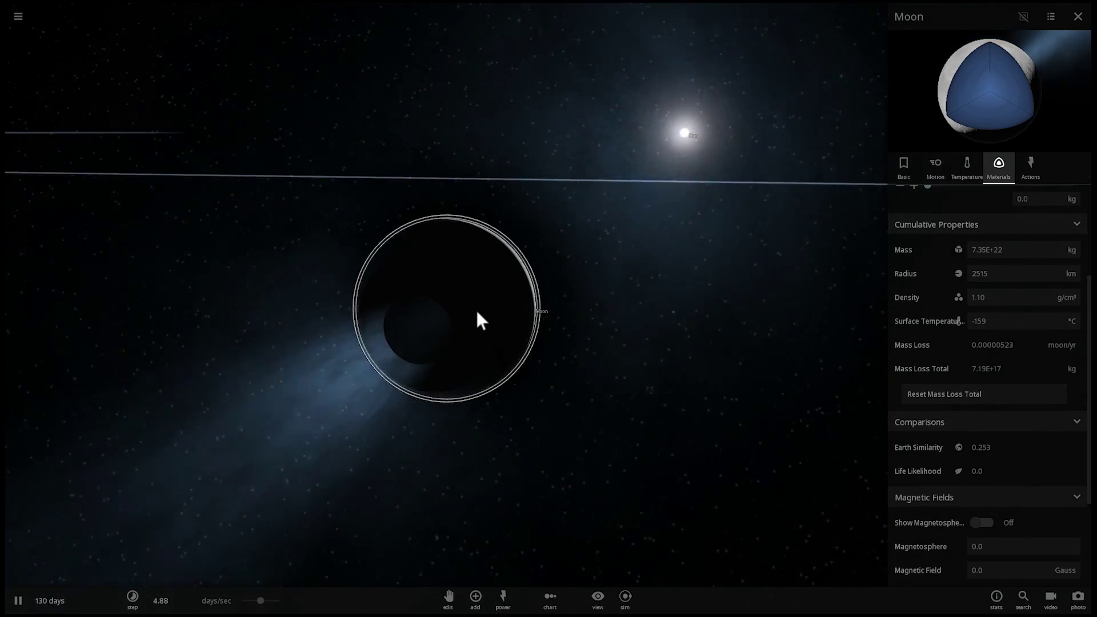
scroll(477, 312, down, 4)
scroll(463, 290, up, 3)
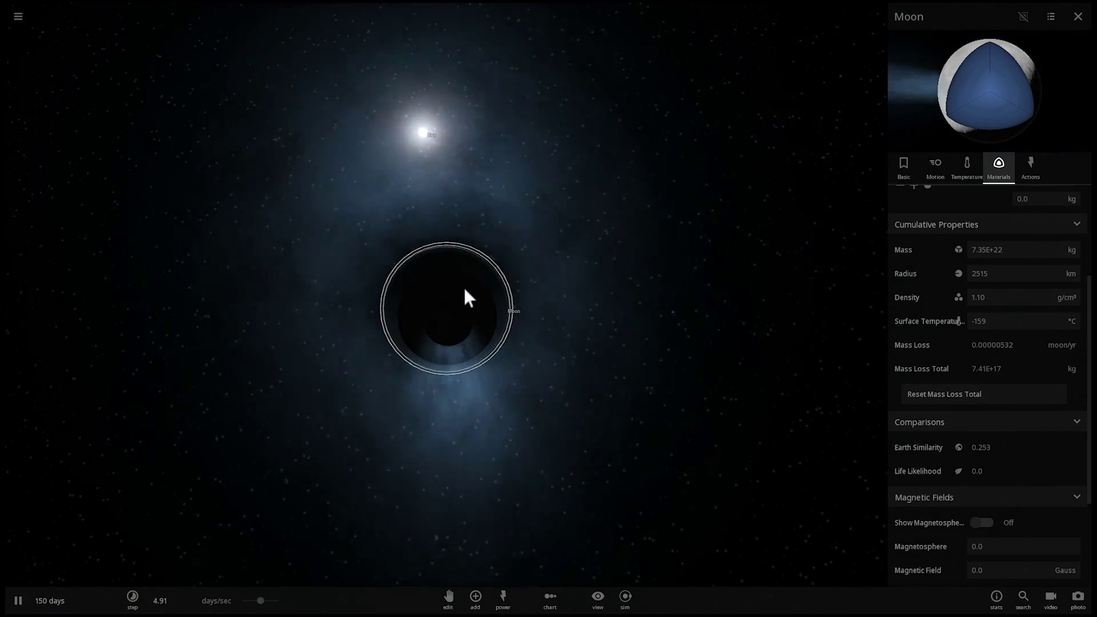
View the Moon and Earth travelling along their orbits, and return to a close view of the Moon
scroll(514, 294, down, 5)
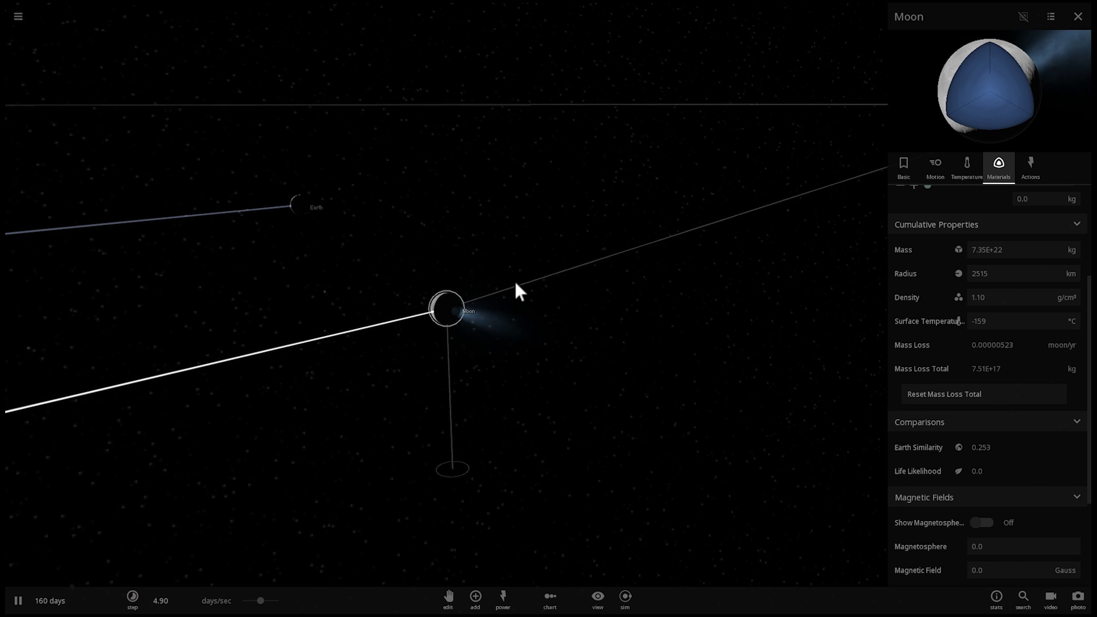
scroll(503, 289, down, 5)
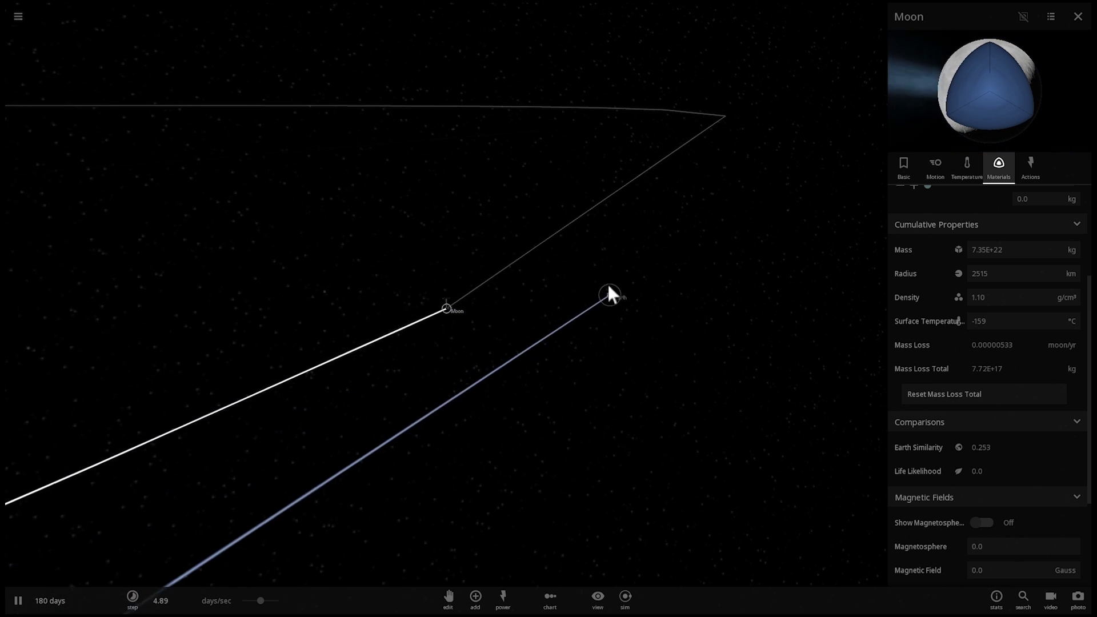
double_click(452, 311)
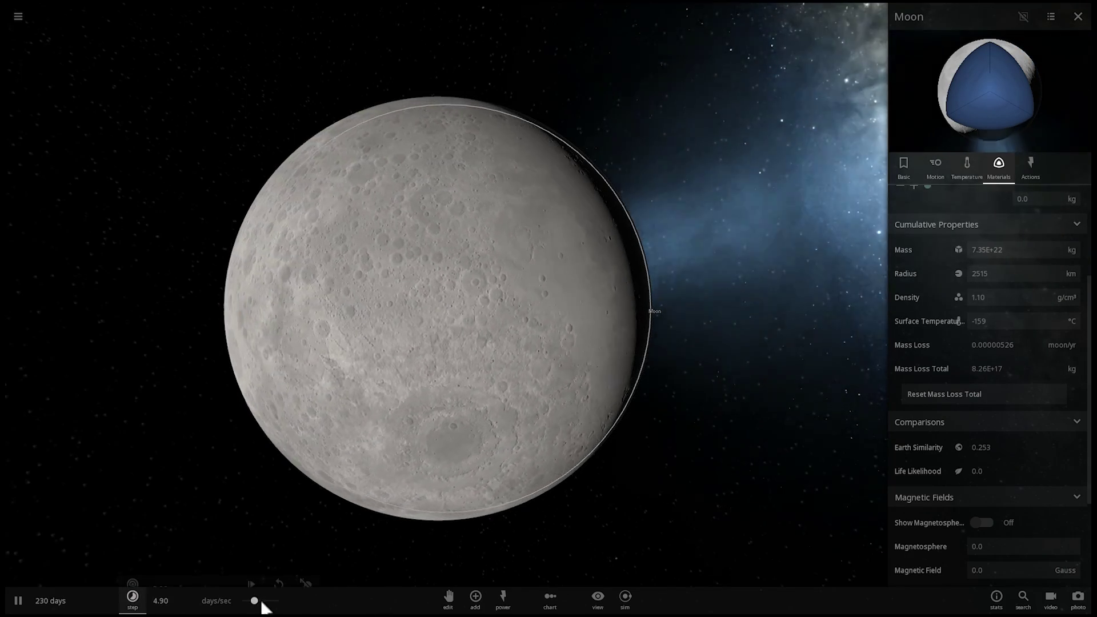
Slow the simulation to about 5.7 hours/sec and show the Moon's temperature properties
mouse_move(255, 600)
mouse_down()
mouse_move(245, 600)
mouse_move(256, 601)
mouse_up()
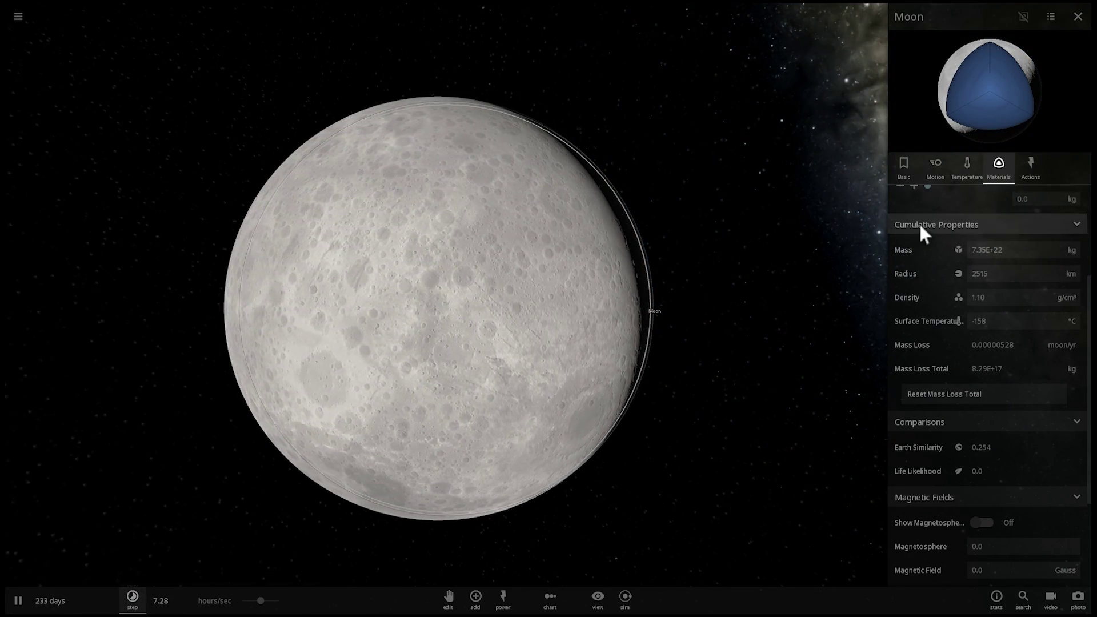
click(964, 164)
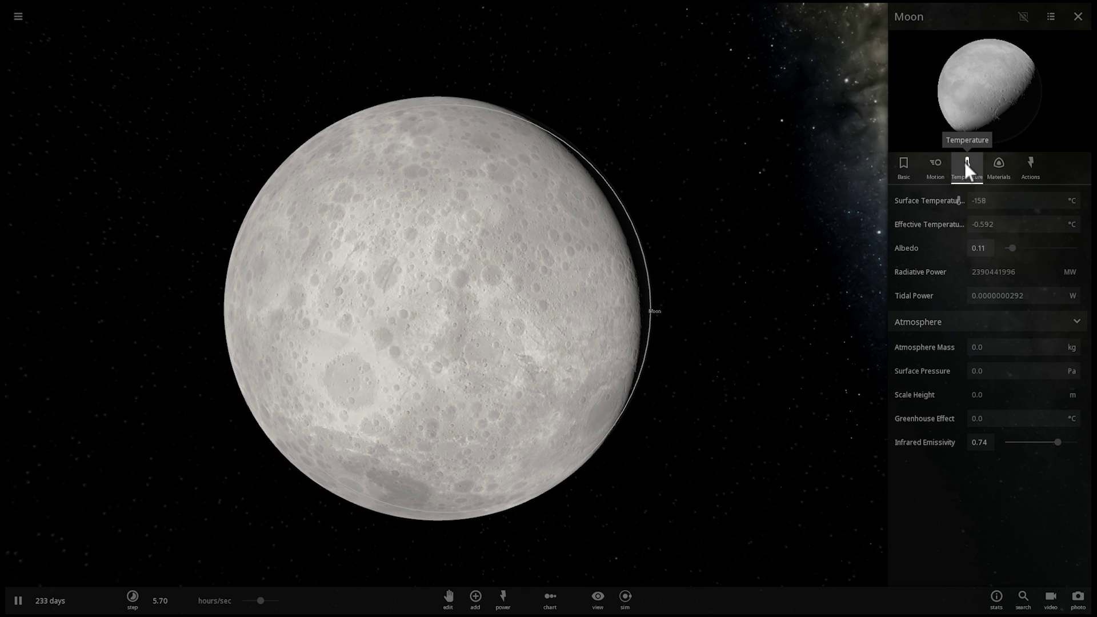
scroll(752, 213, up, 5)
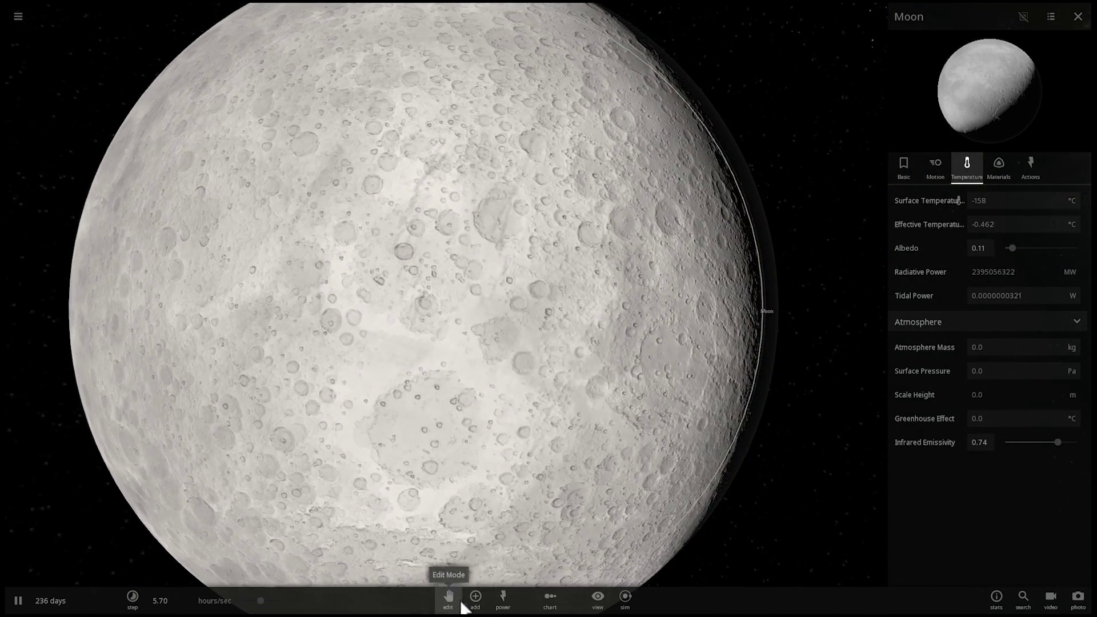
Choose a random asteroid as the object to add and slow the simulation to about 3.7 sec/sec
click(475, 597)
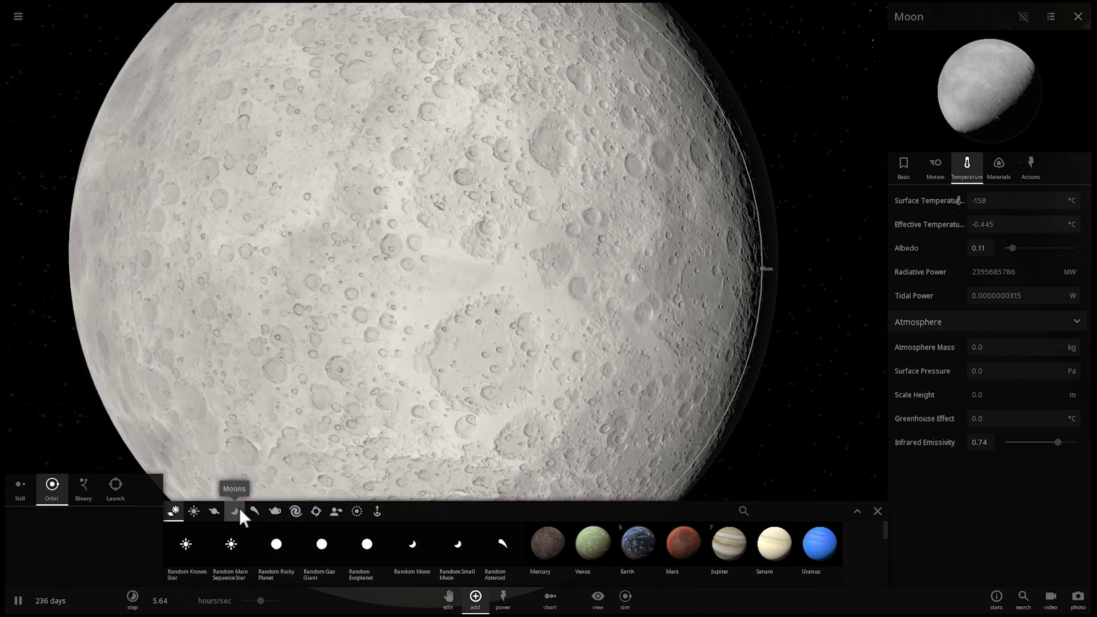
click(239, 510)
click(256, 509)
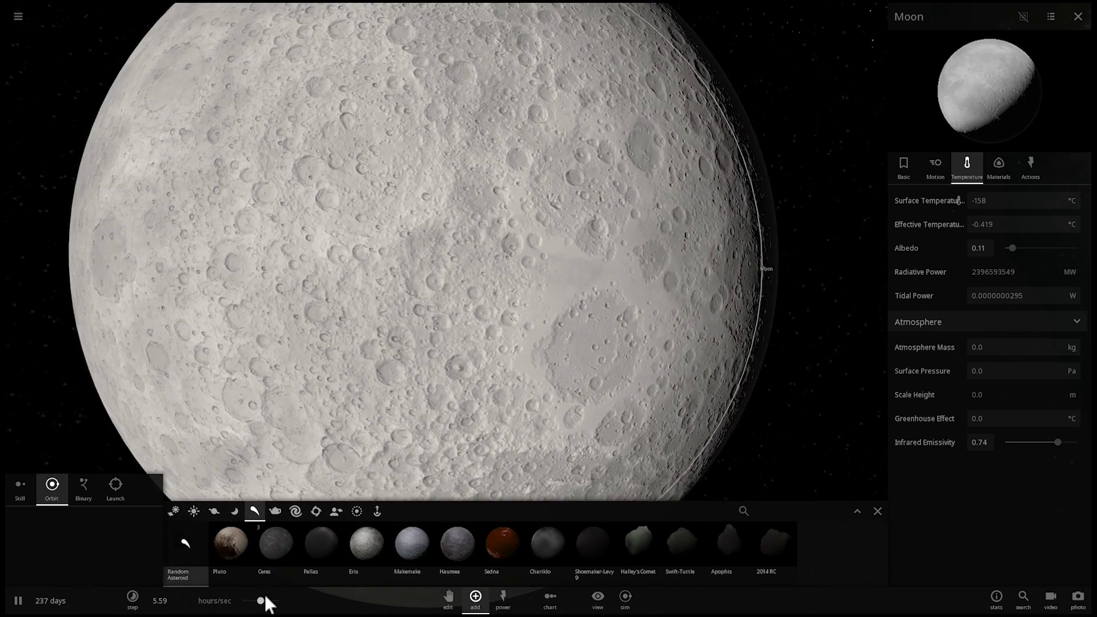
drag(263, 597, 230, 593)
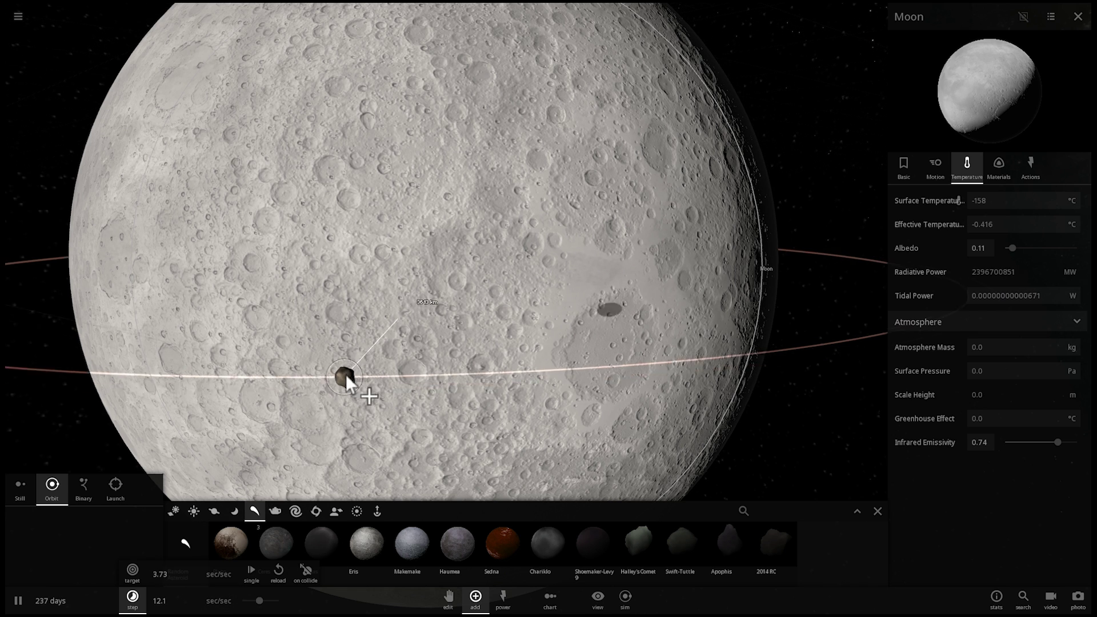
Launch a random asteroid at the Moon at 10 km/s and speed the simulation up to about 5.9 mins/sec
scroll(346, 378, down, 3)
click(96, 486)
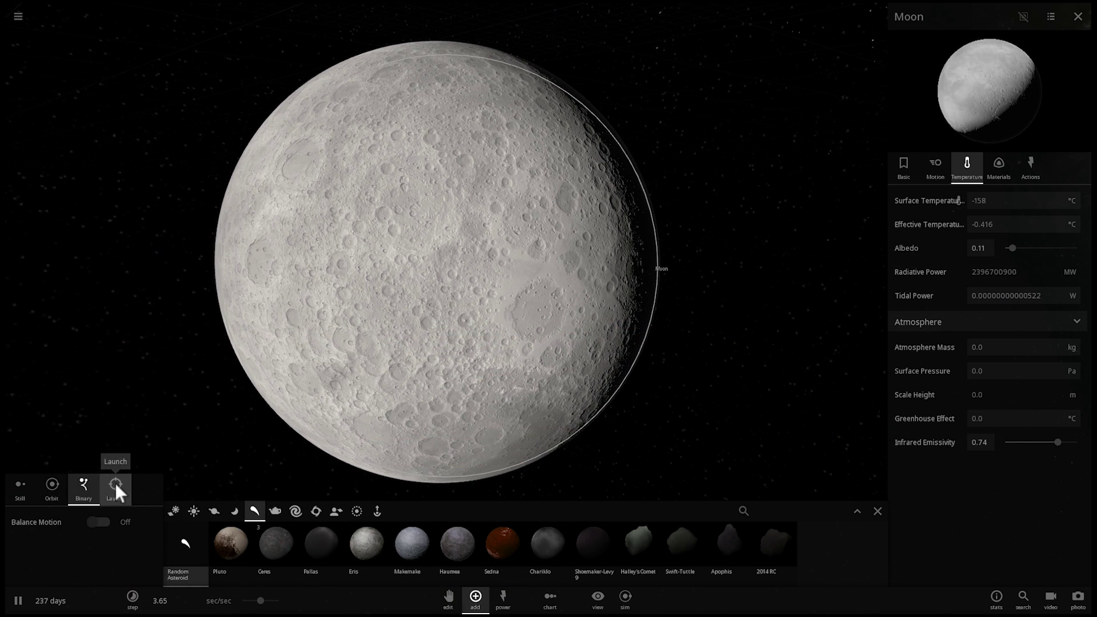
click(115, 487)
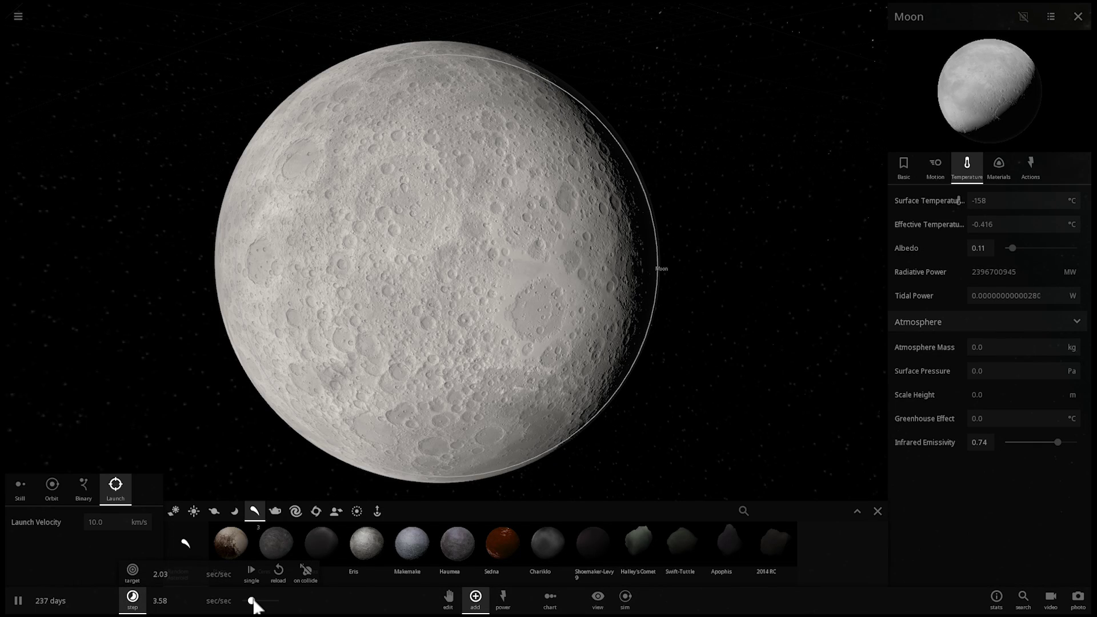
click(388, 224)
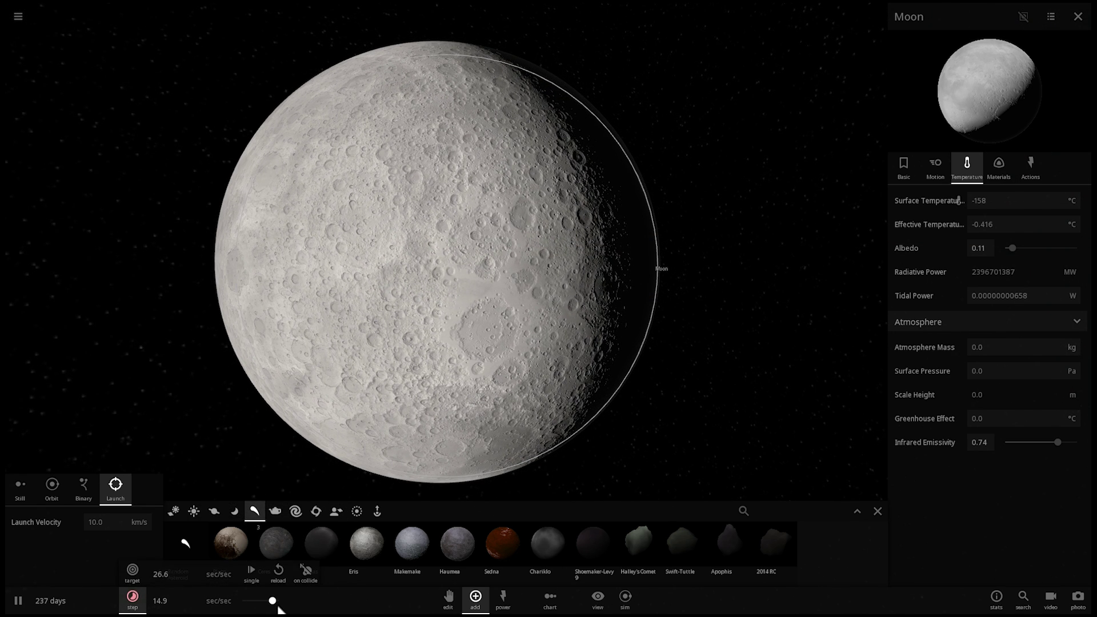
drag(260, 600, 266, 600)
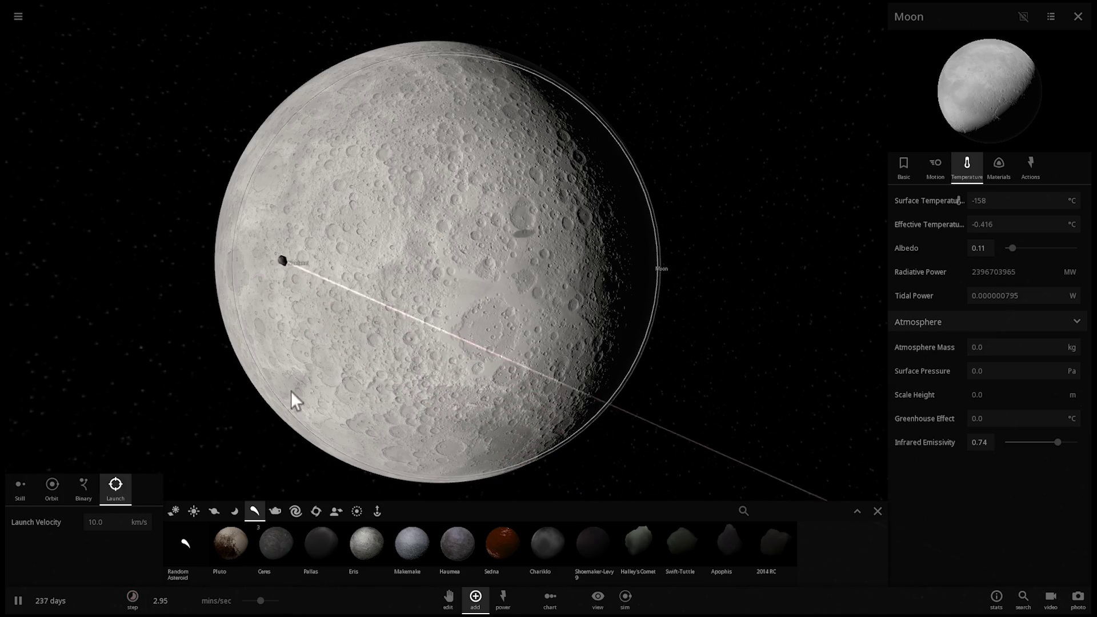
Bombard the Moon's sunlit side with a series of random asteroids launched at 10 km/s around the first impact area
scroll(347, 318, up, 5)
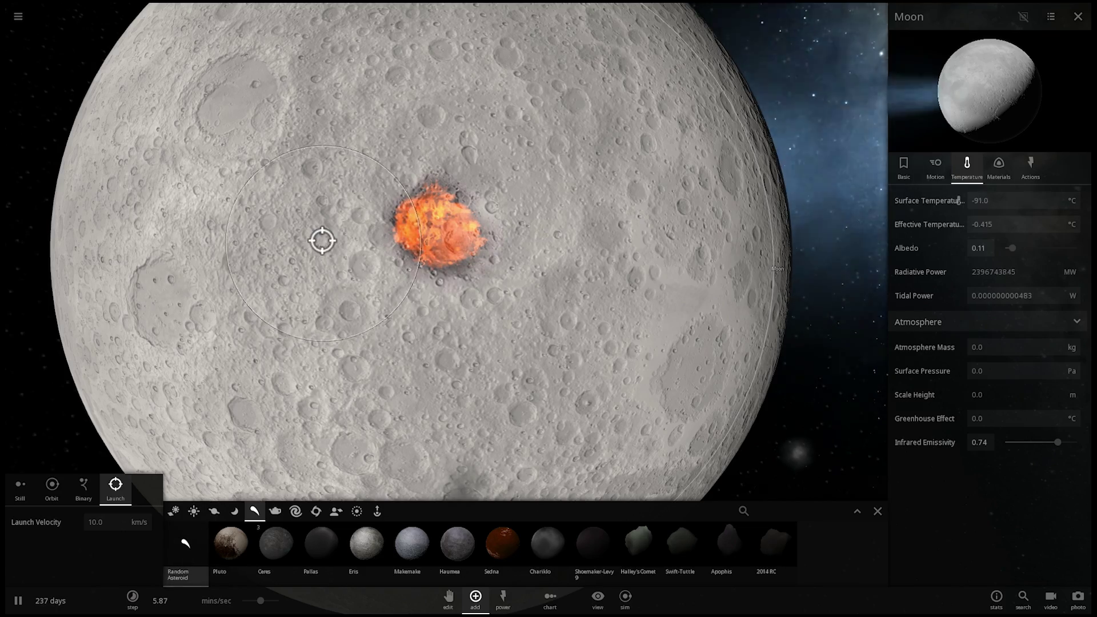
click(565, 260)
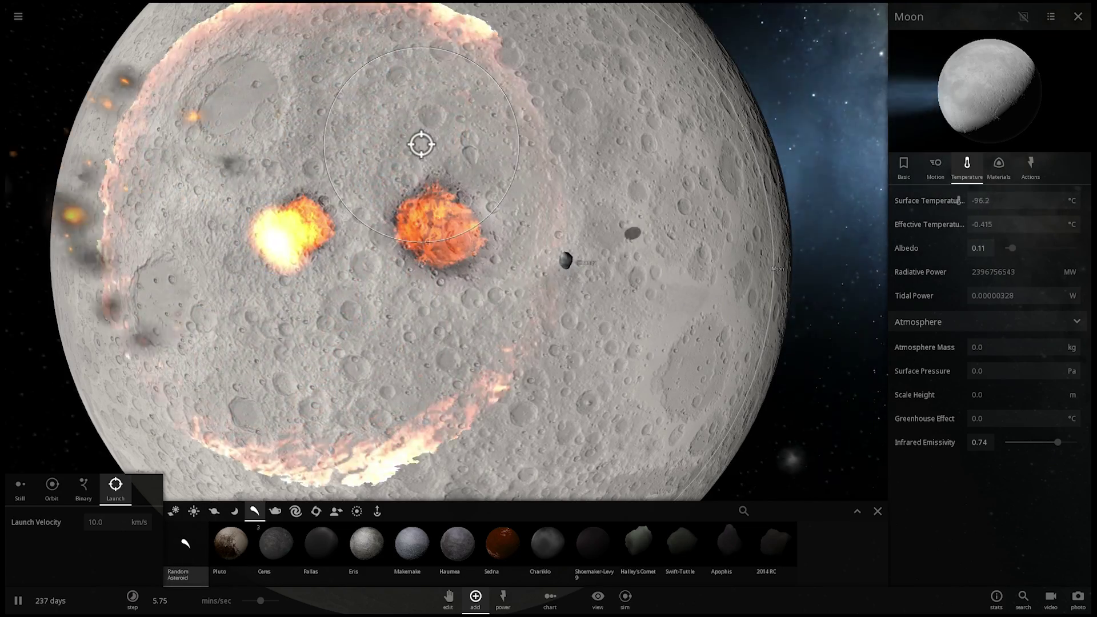
click(421, 143)
click(396, 303)
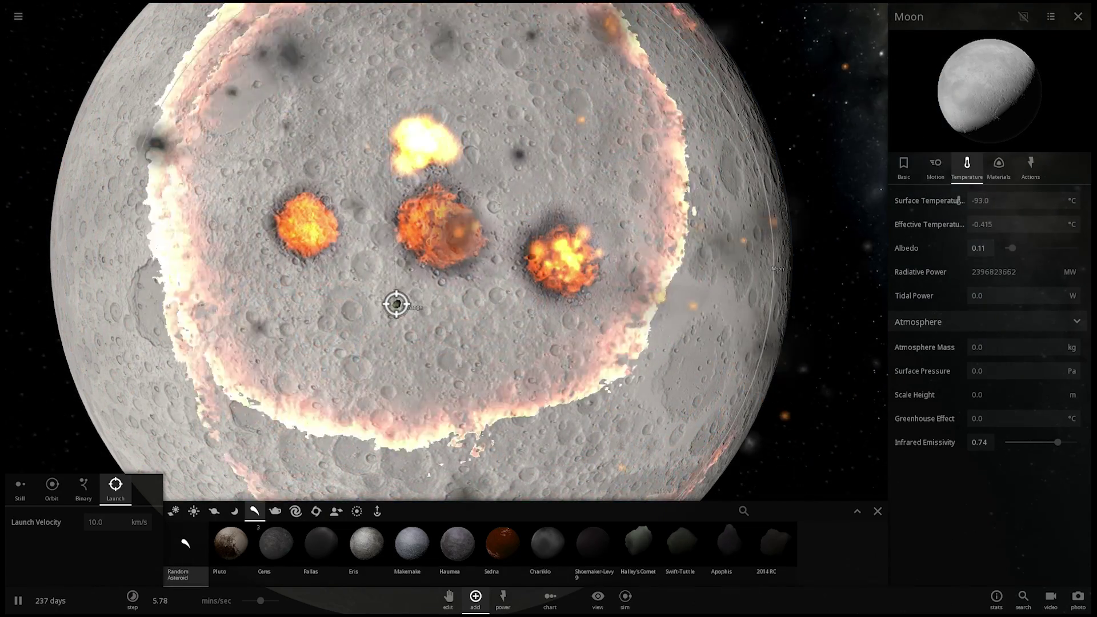
click(416, 110)
click(387, 303)
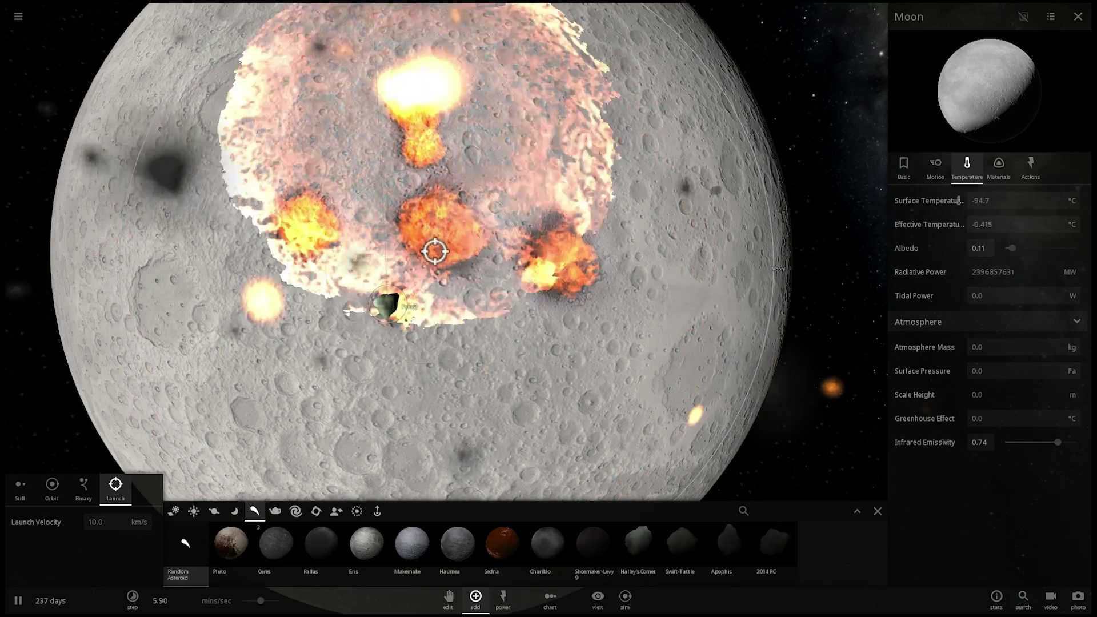
click(483, 173)
click(502, 342)
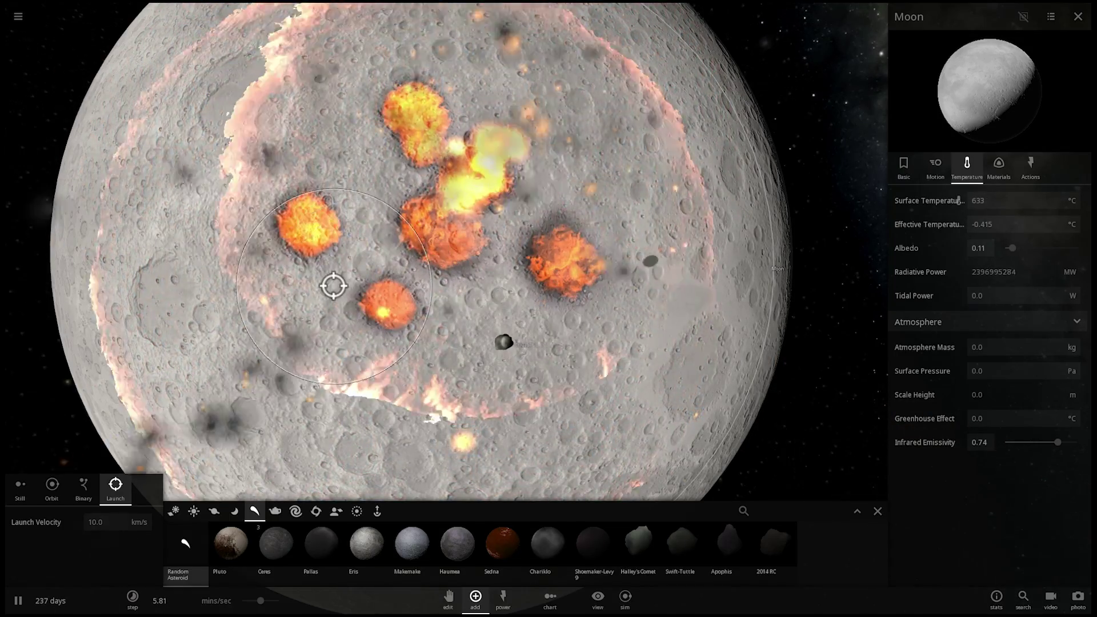
click(333, 285)
click(322, 124)
click(379, 314)
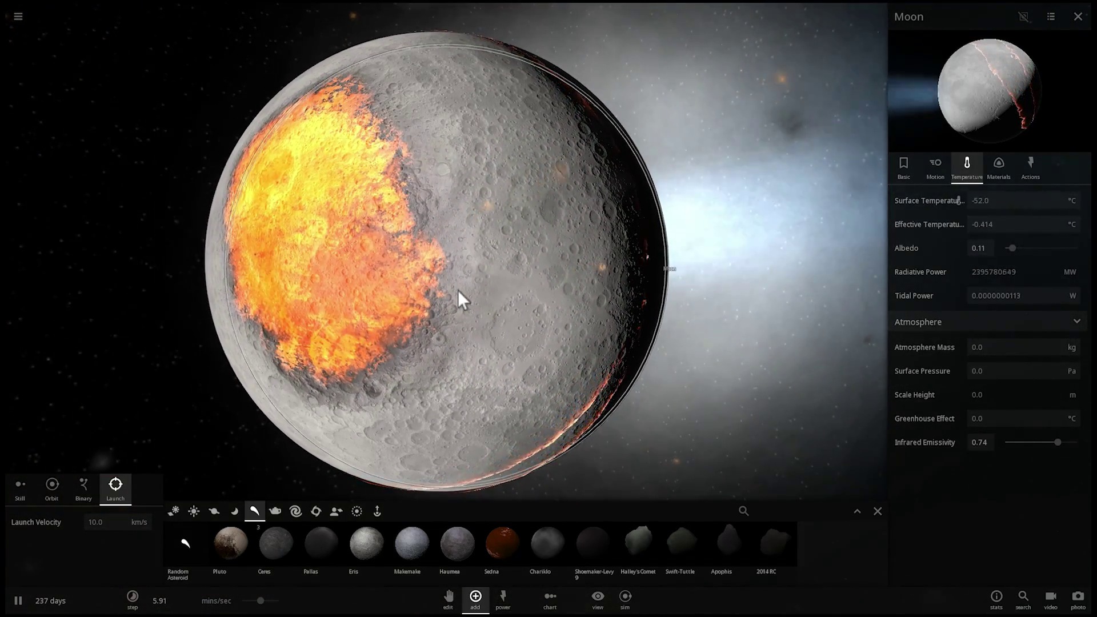
Examine the glowing impact area on the Moon and its surface temperature, close up and against the Sun
scroll(464, 302, up, 2)
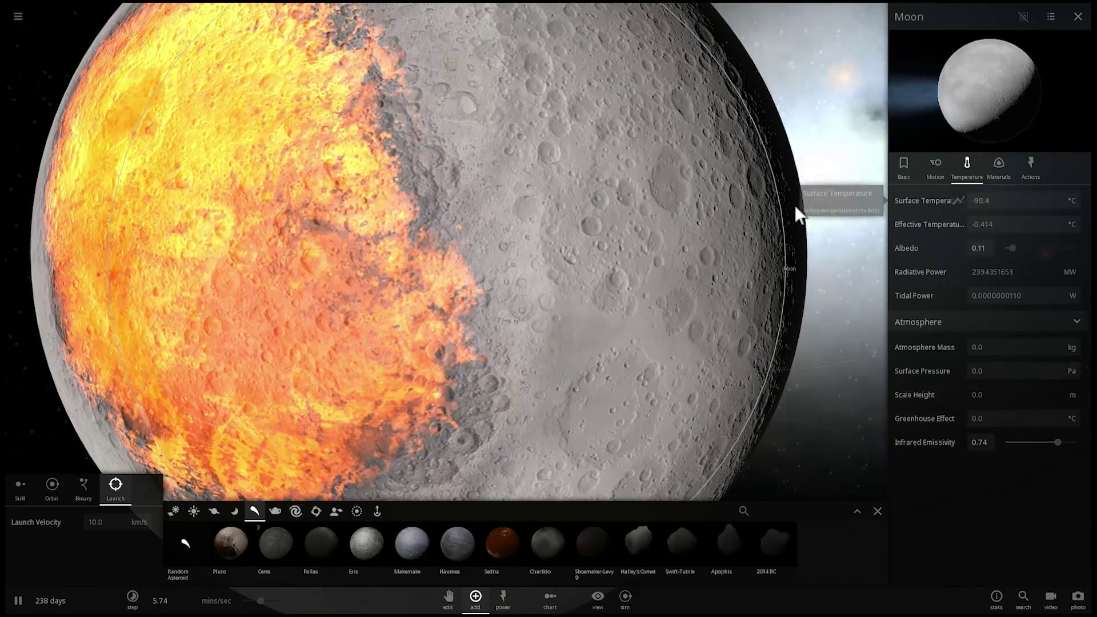
scroll(743, 215, down, 5)
scroll(691, 238, down, 3)
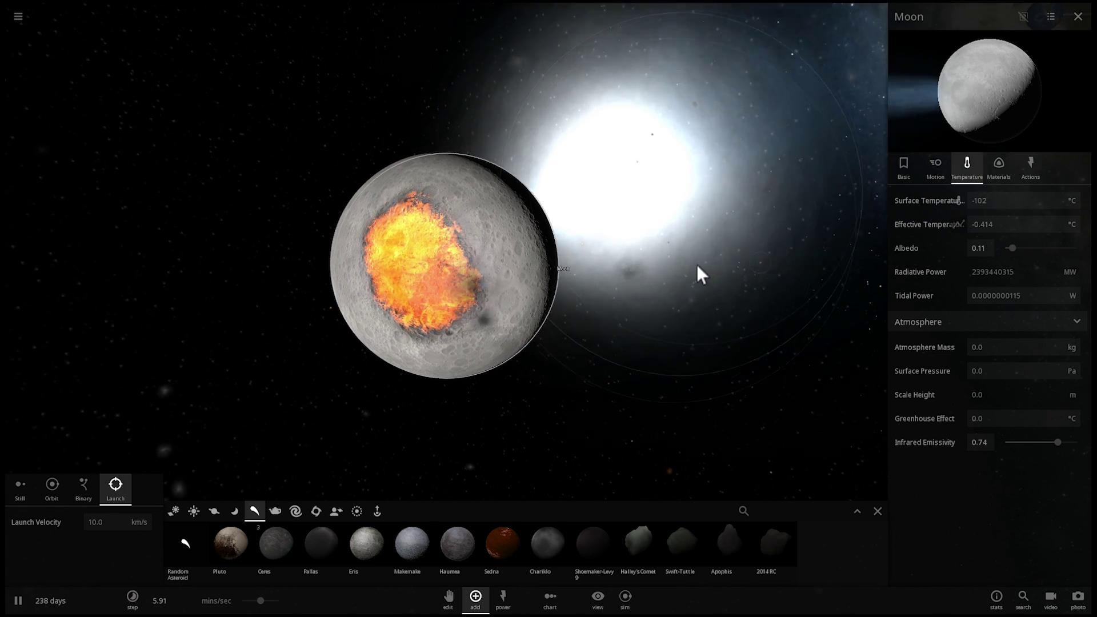
scroll(697, 276, up, 6)
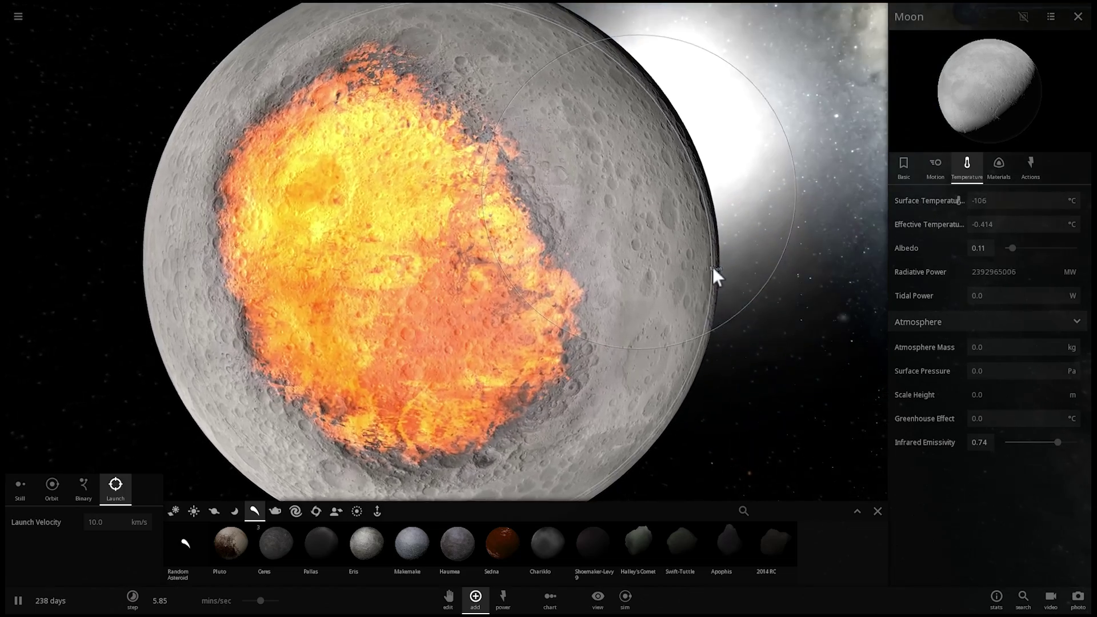
right_drag(712, 267, 729, 264)
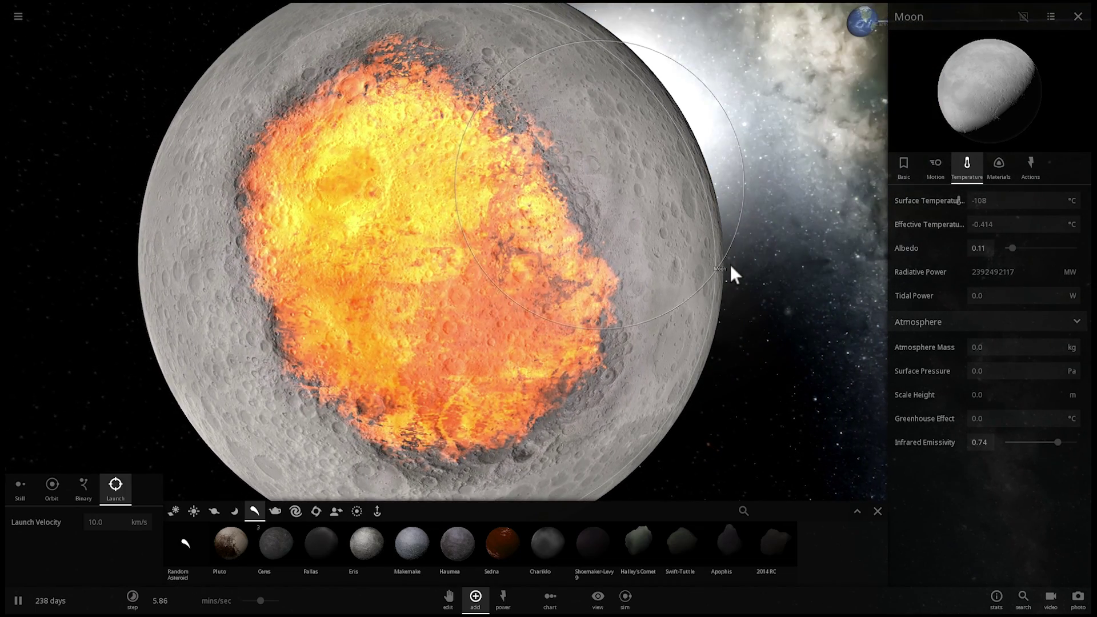
scroll(729, 264, down, 3)
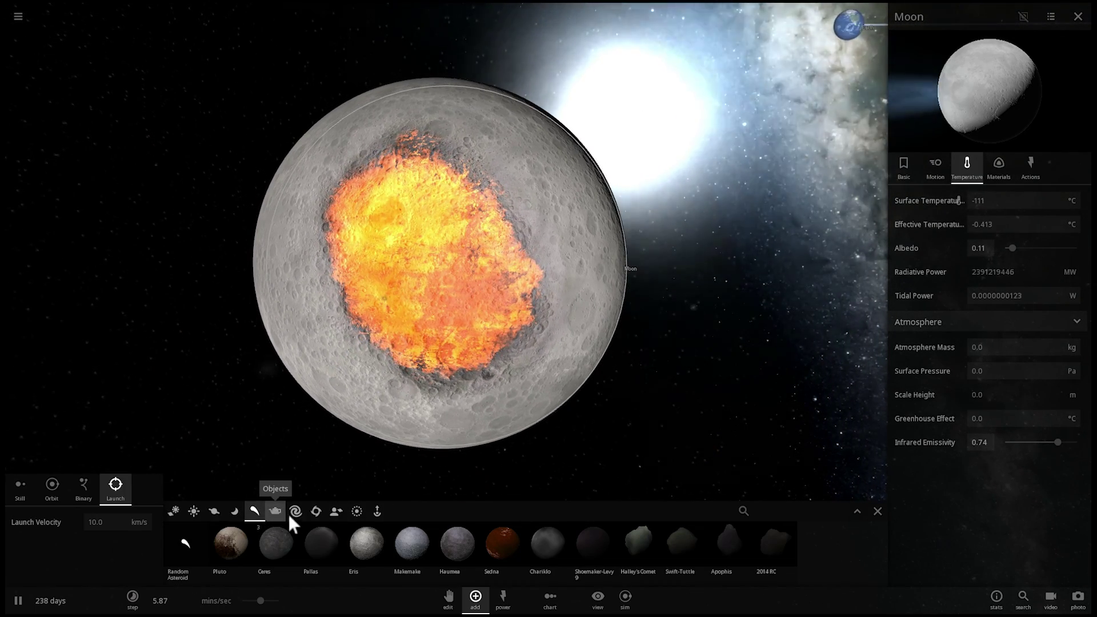
click(278, 536)
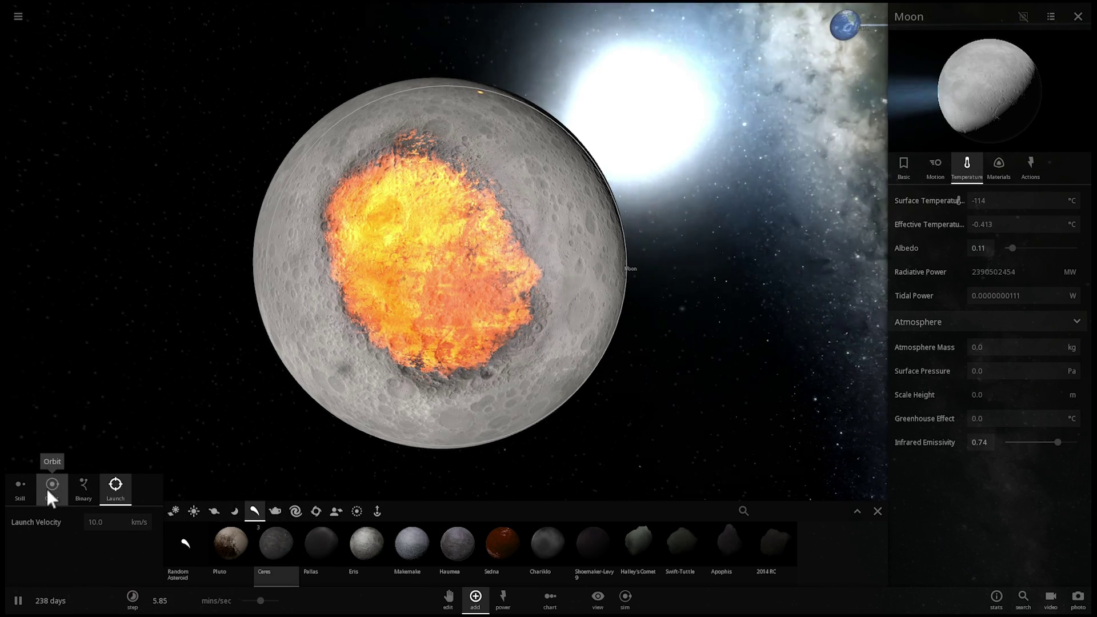
click(48, 489)
right_drag(661, 353, 629, 352)
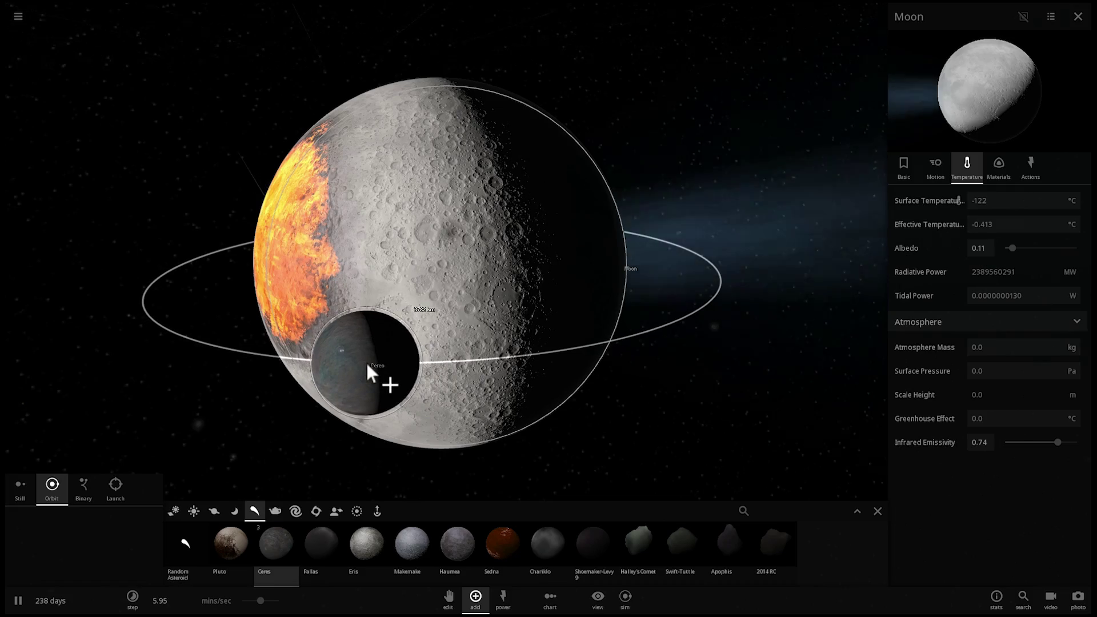
right_drag(369, 349, 549, 377)
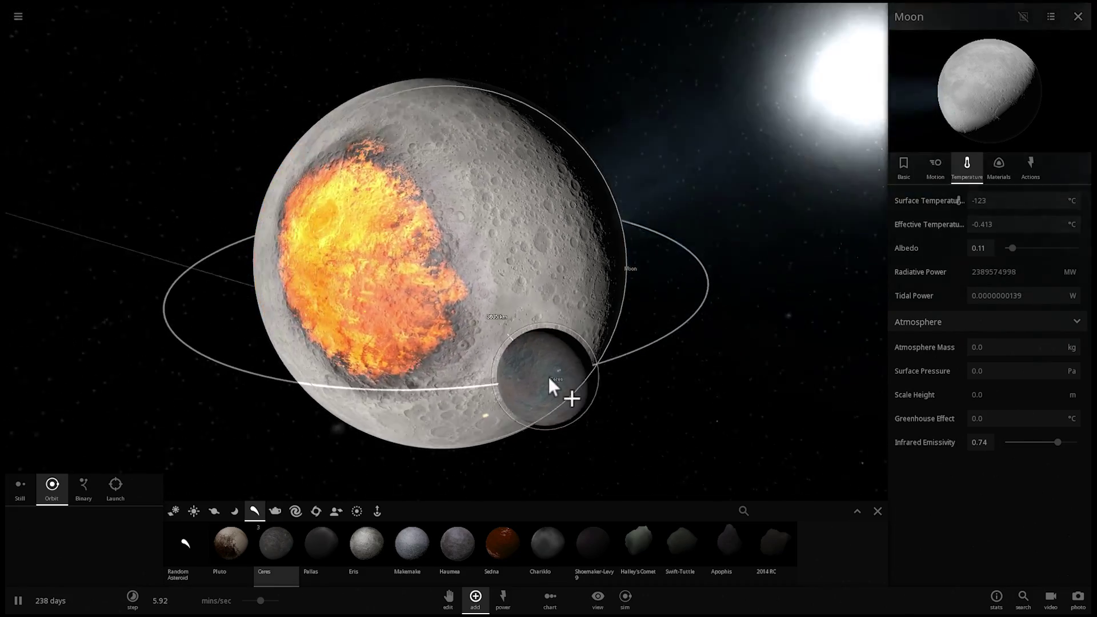
click(640, 370)
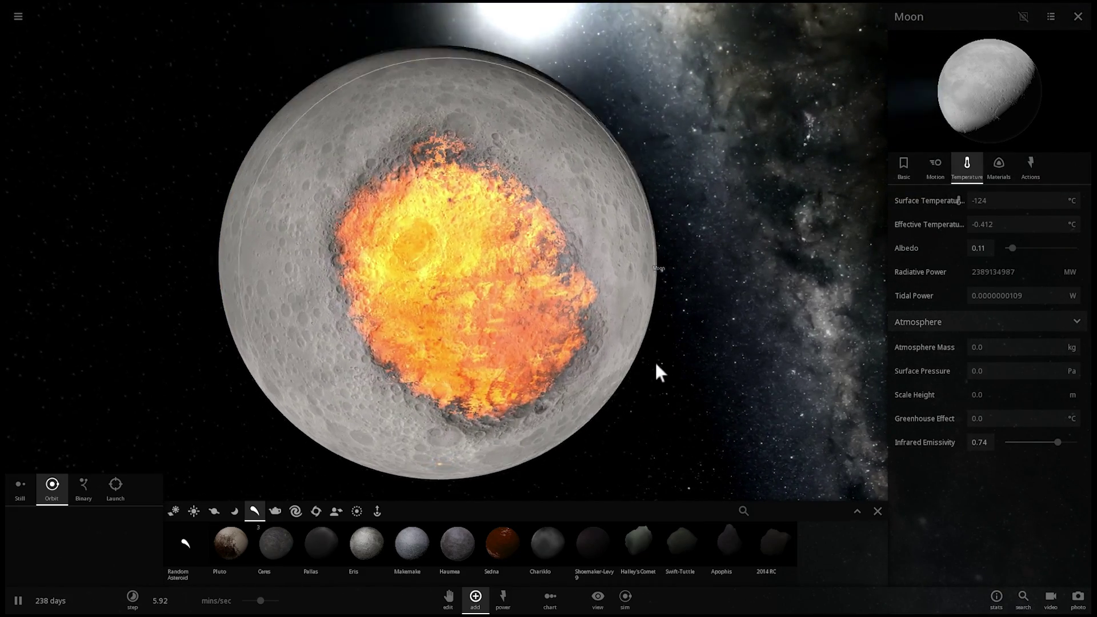
Examine the glowing impact area on the Moon from several angles and distances, with the Sun and Earth in the background
scroll(656, 363, up, 3)
right_drag(656, 363, 660, 314)
scroll(664, 329, down, 4)
scroll(671, 314, down, 3)
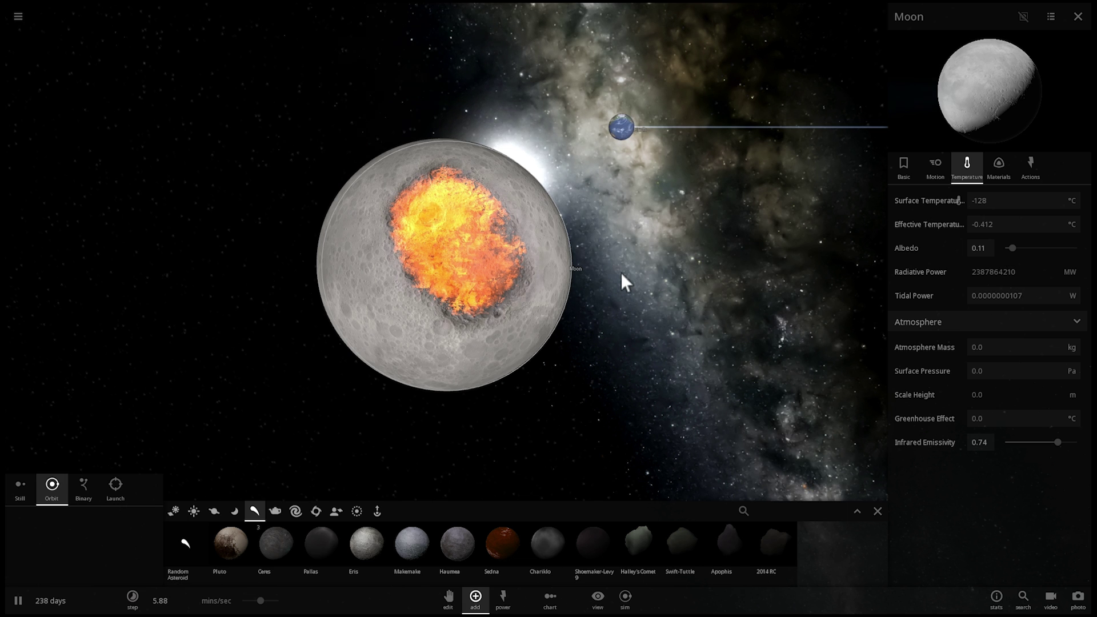
right_drag(623, 274, 595, 285)
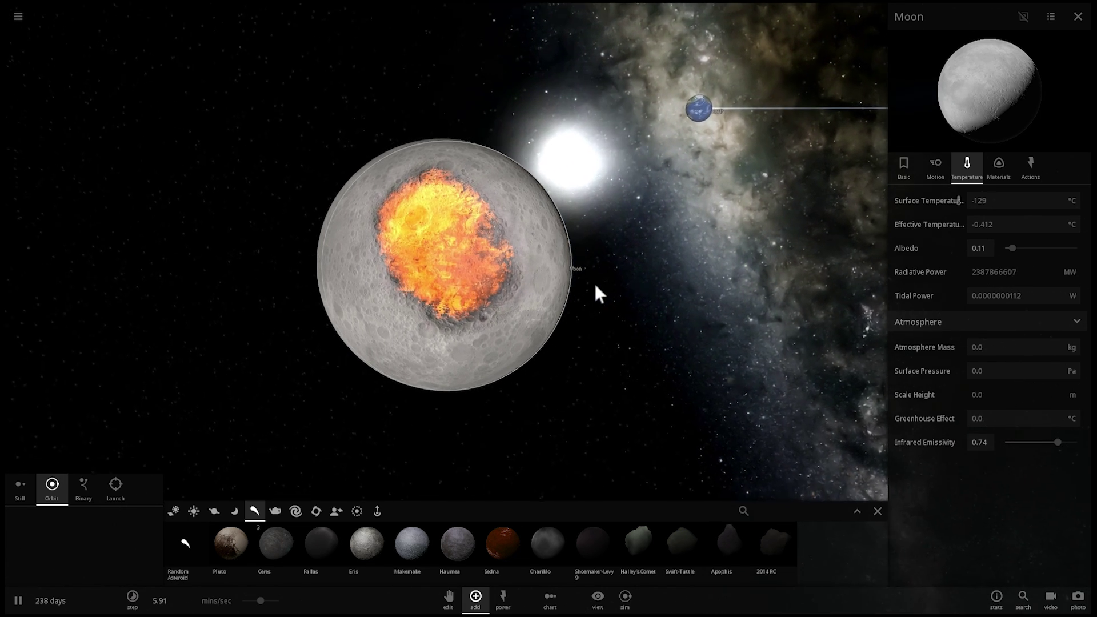
scroll(622, 289, up, 3)
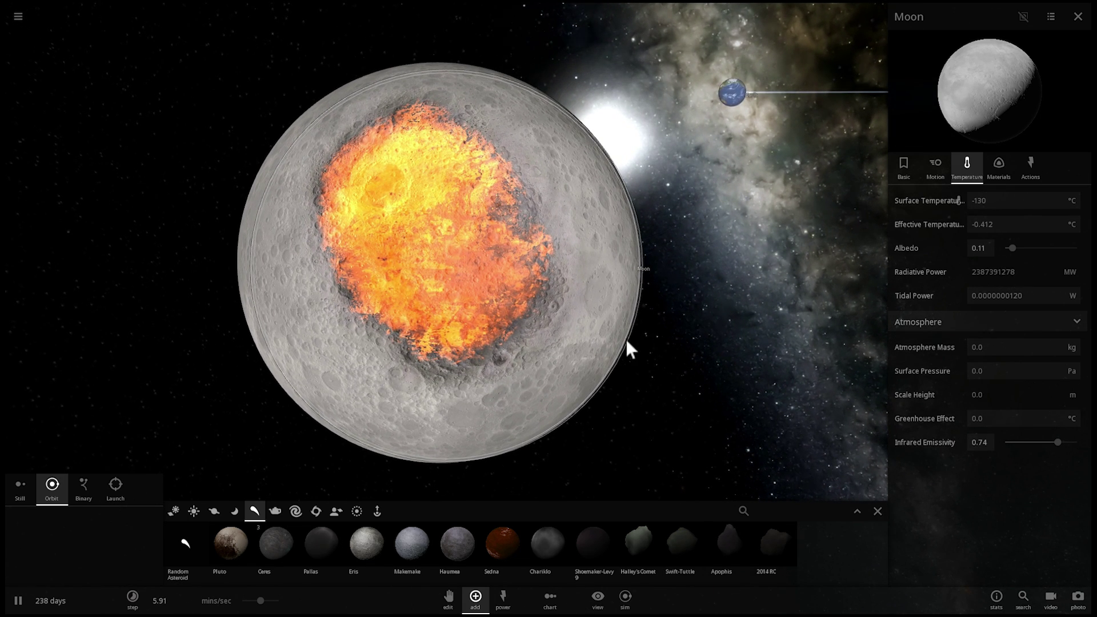
mouse_move(626, 342)
right_down()
mouse_move(659, 323)
mouse_move(635, 329)
right_up()
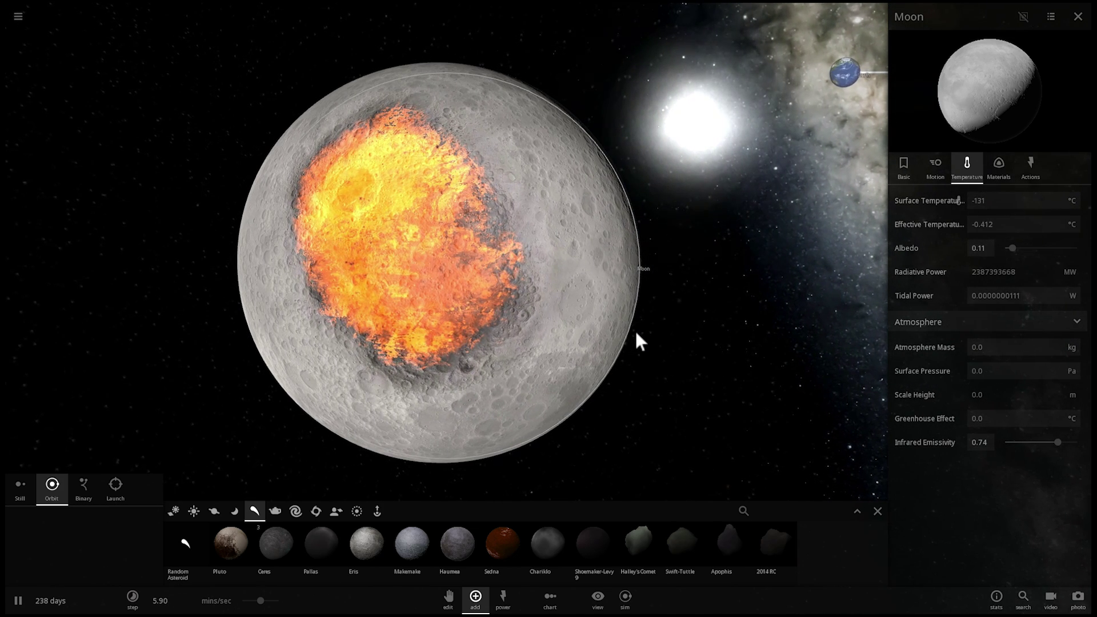
right_drag(632, 338, 478, 92)
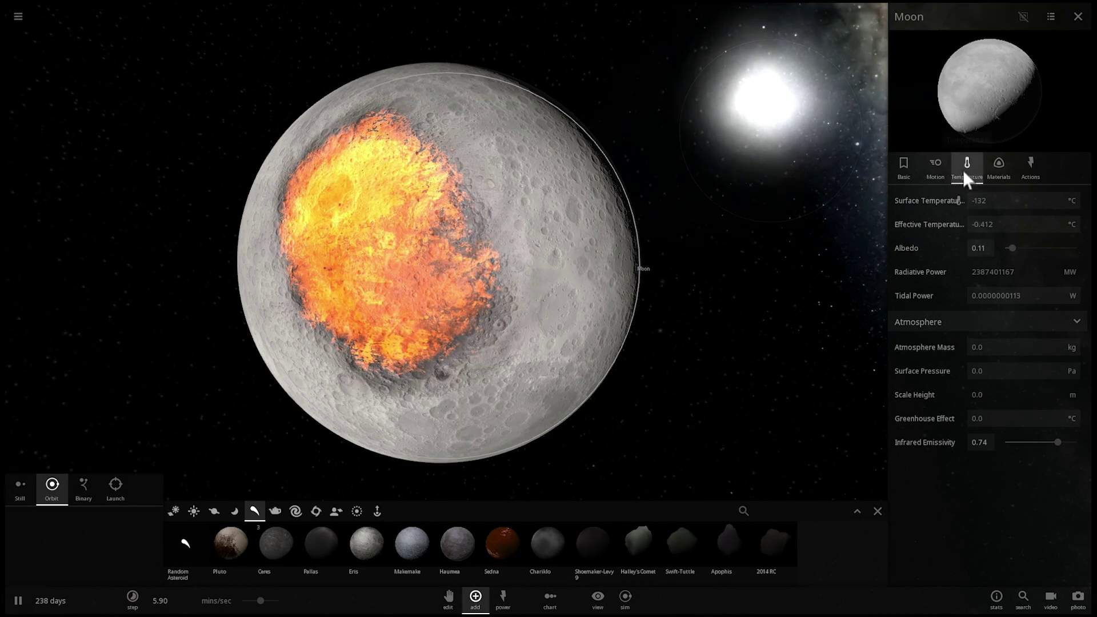
Check the Moon's motion data and its material properties, including mass, radius, surface temperature and mass loss
click(932, 170)
right_drag(689, 200, 913, 145)
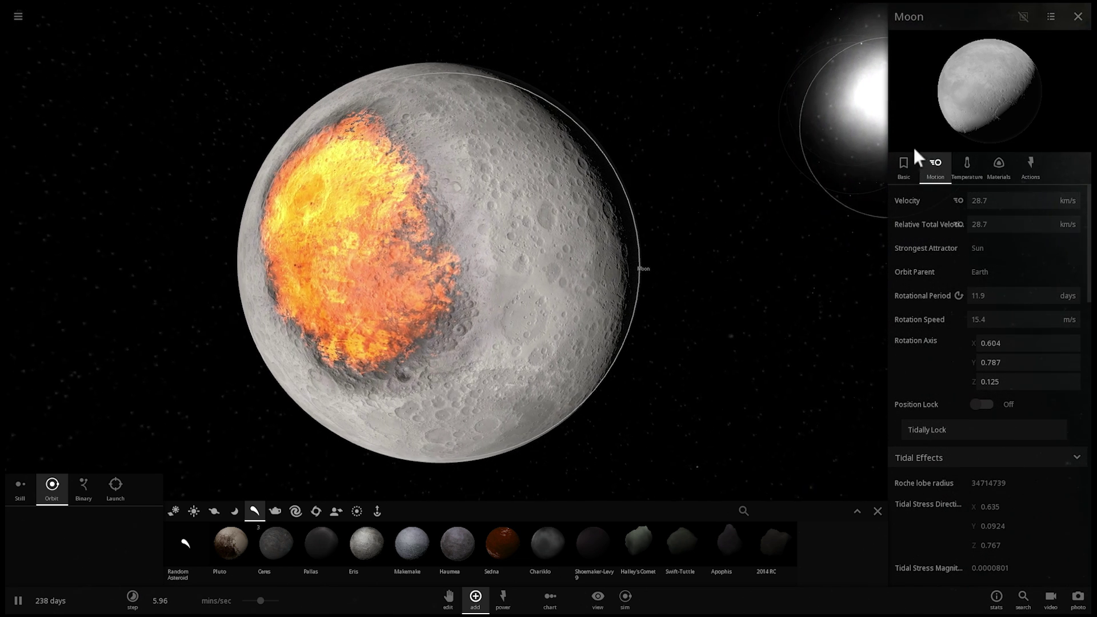
click(998, 165)
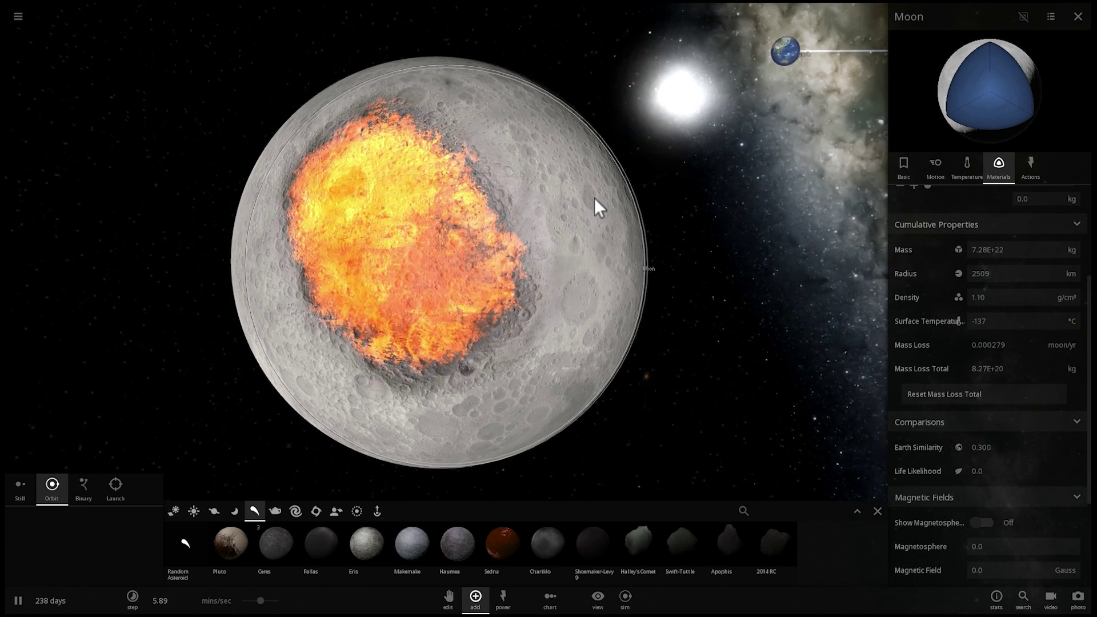
scroll(600, 200, down, 3)
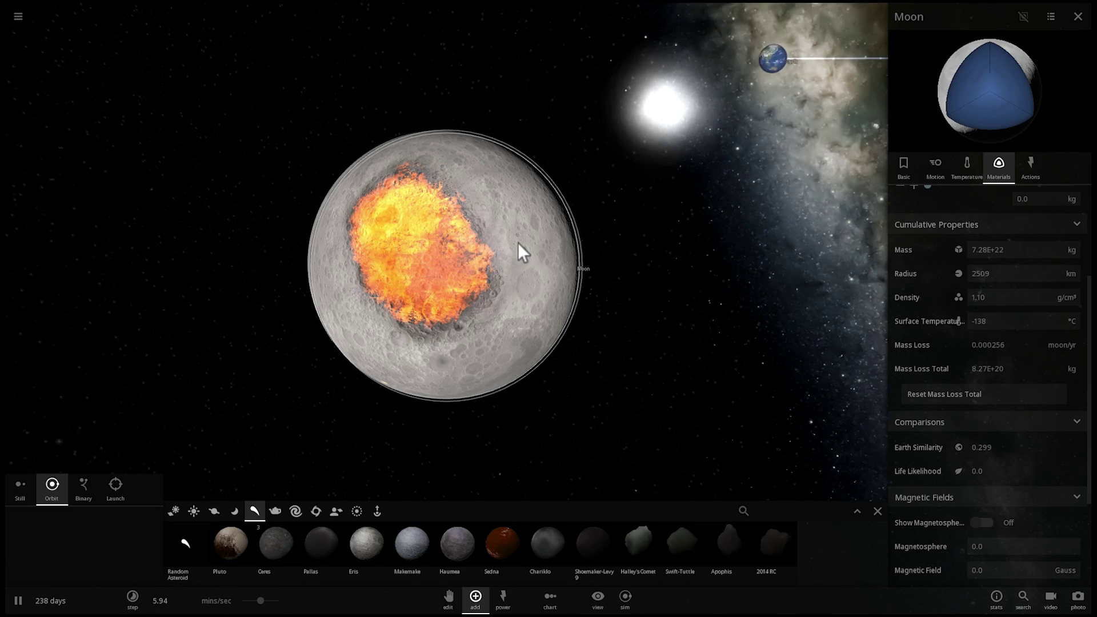
Speed the simulation up to about 1.33 days/sec and close the object library
drag(260, 601, 277, 600)
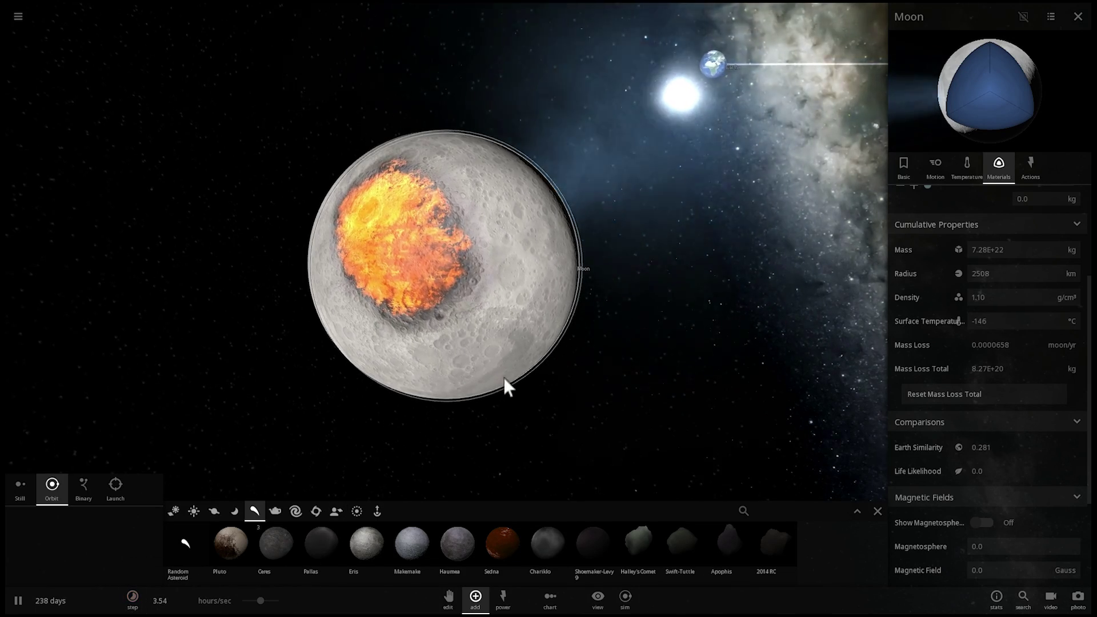
right_drag(503, 377, 811, 536)
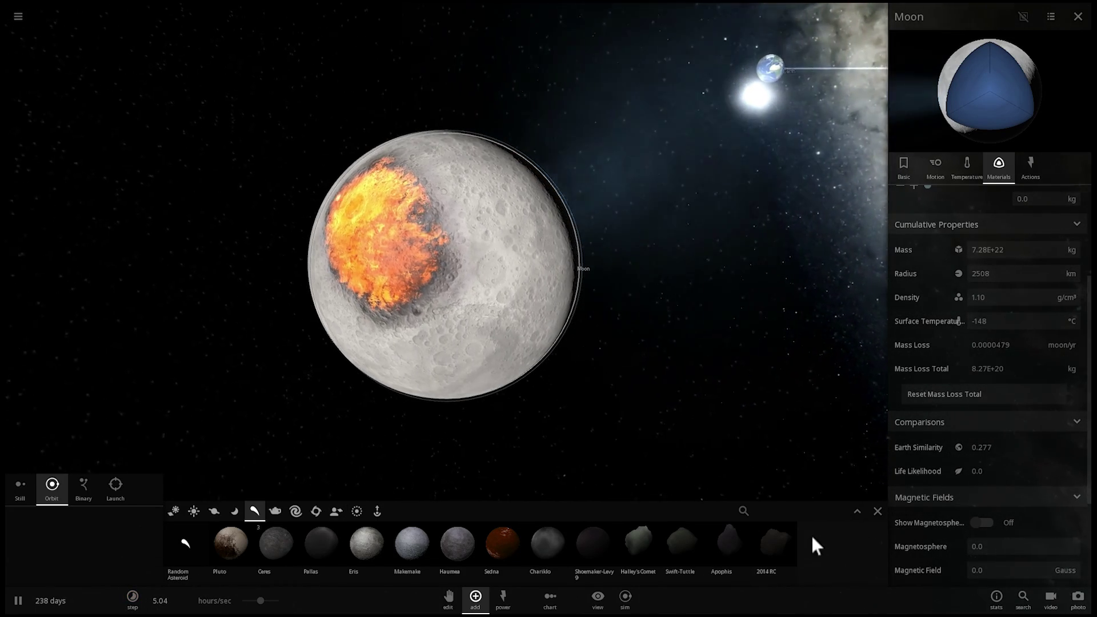
click(878, 511)
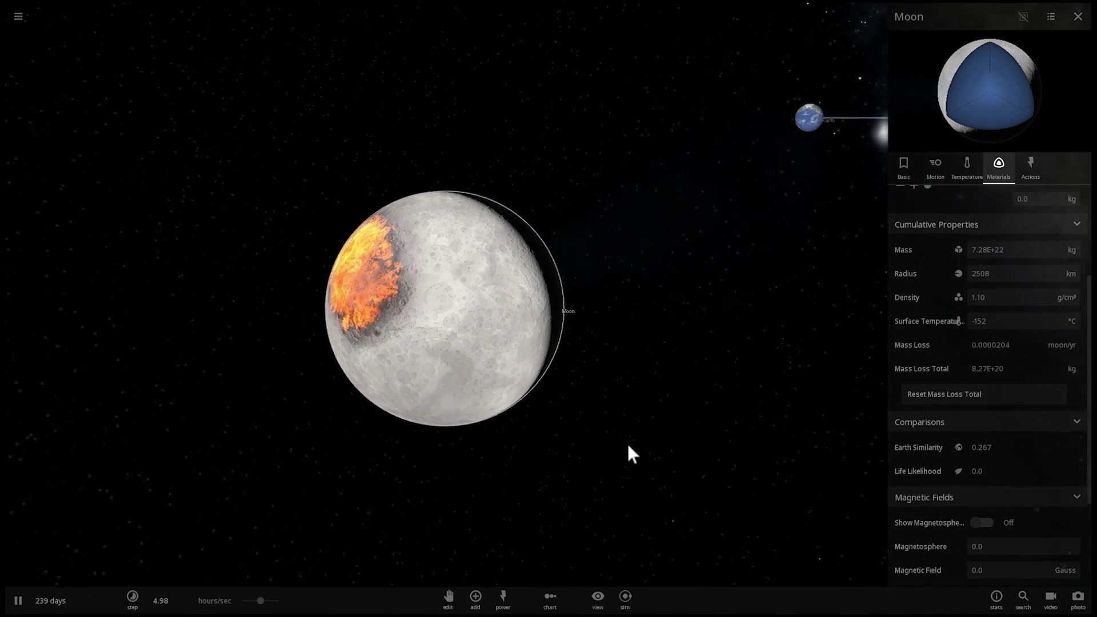
mouse_move(272, 603)
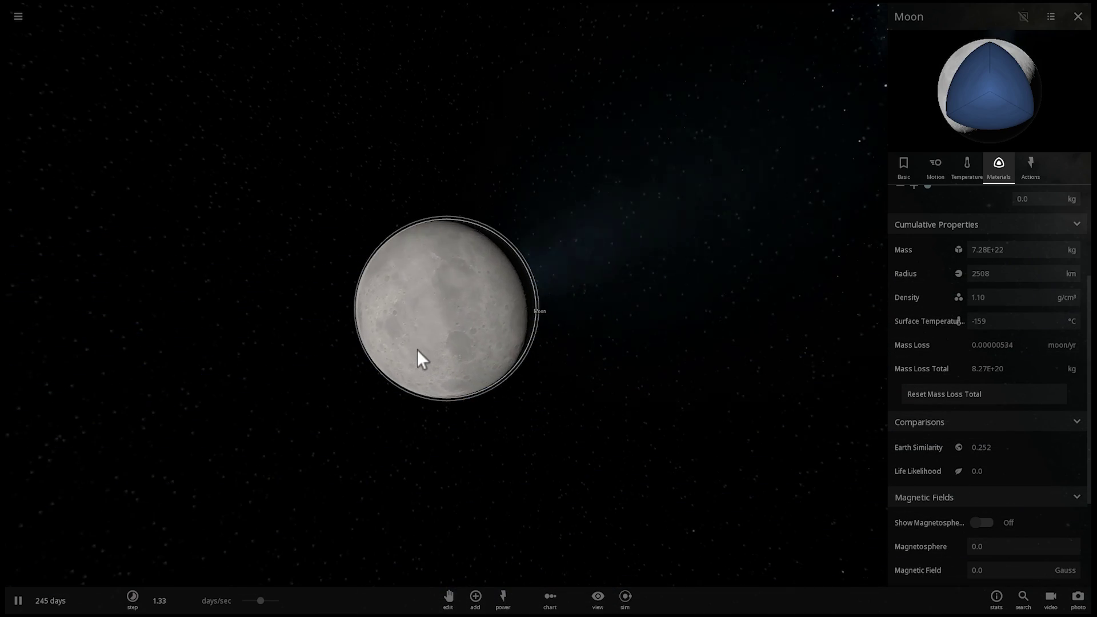
Examine the old impact area and the rest of the Moon's surface, along with its temperature and atmosphere values
drag(416, 350, 478, 338)
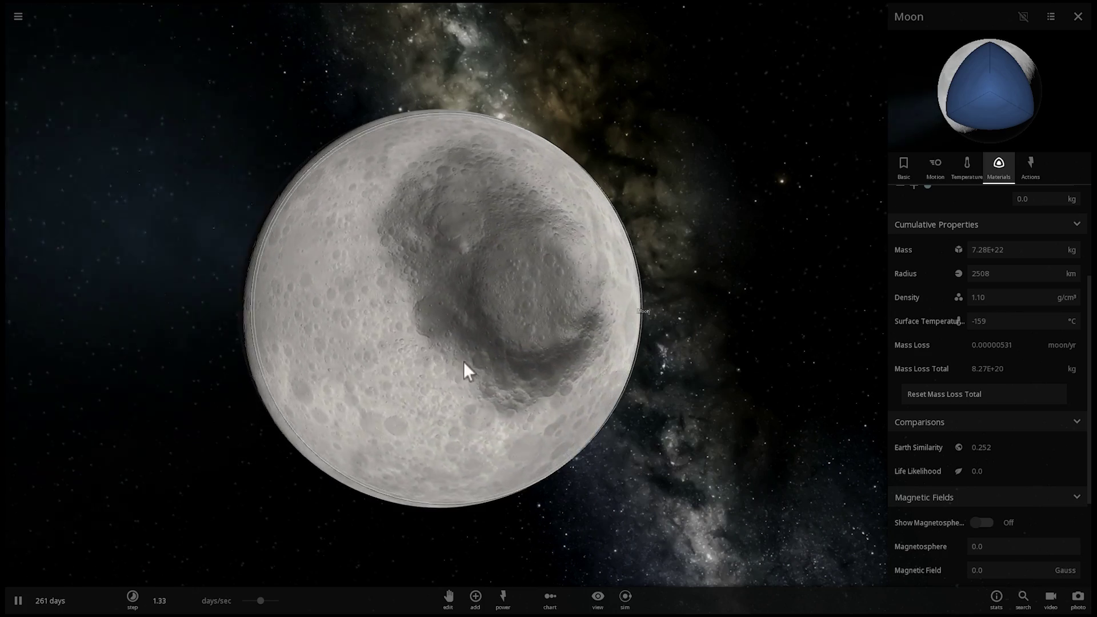
click(967, 168)
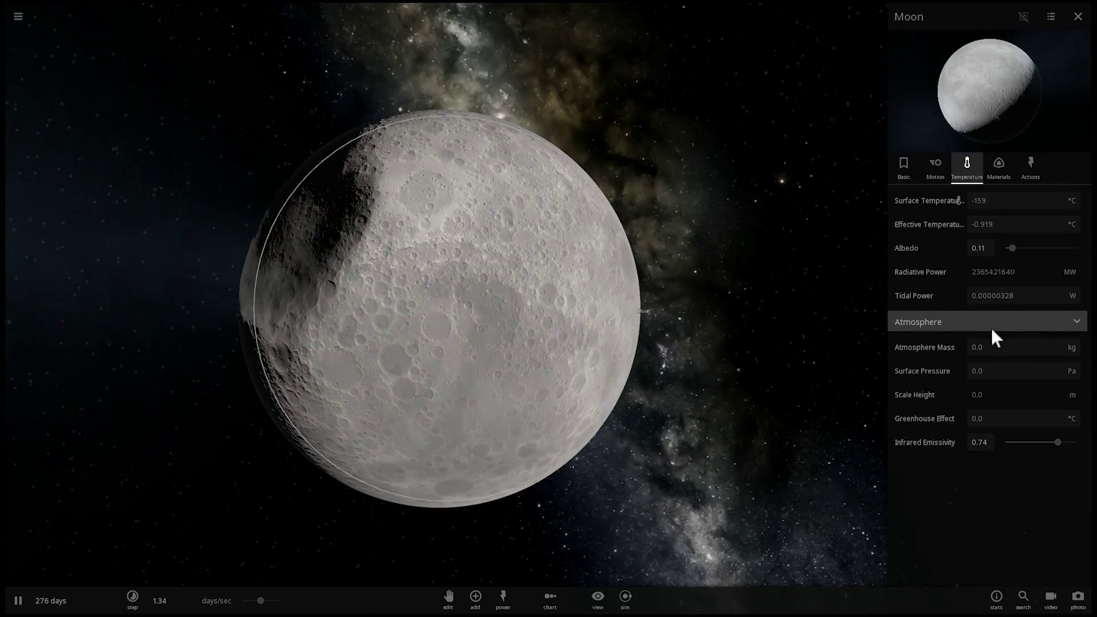
drag(657, 351, 564, 367)
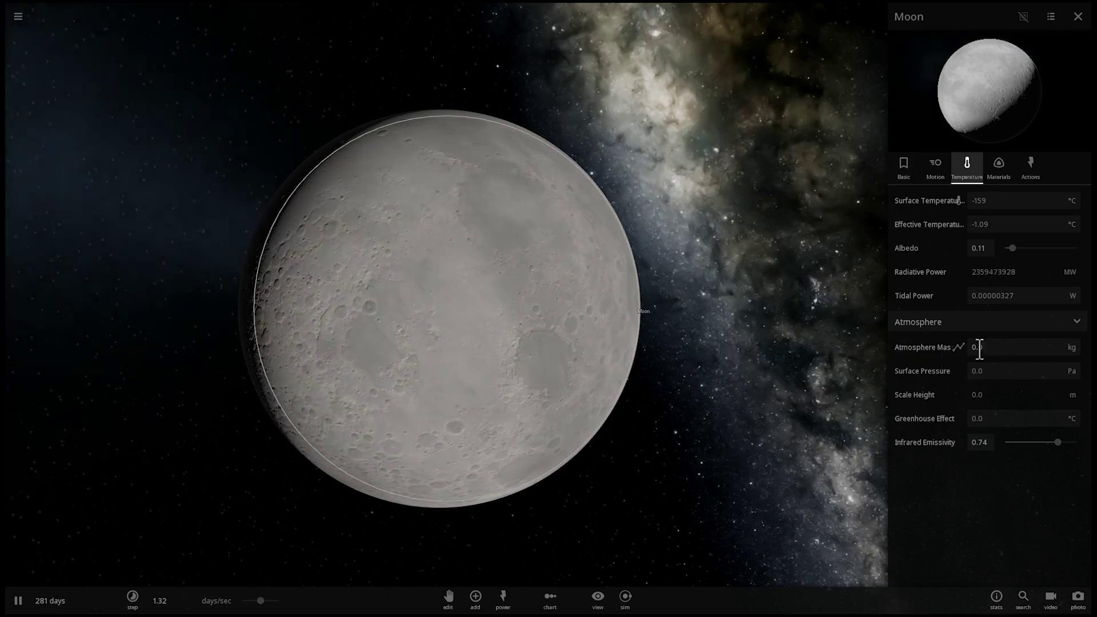
drag(782, 360, 657, 366)
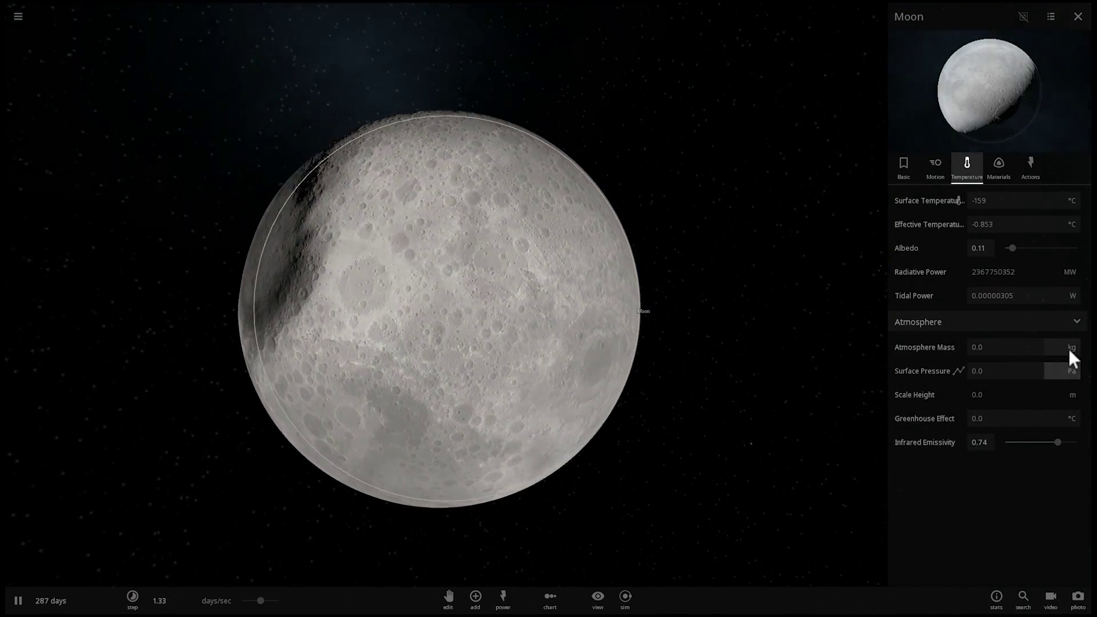
Slow the simulation to about 6.9 hours/sec and give the Moon an atmosphere with a surface pressure of 5 atm
click(1067, 346)
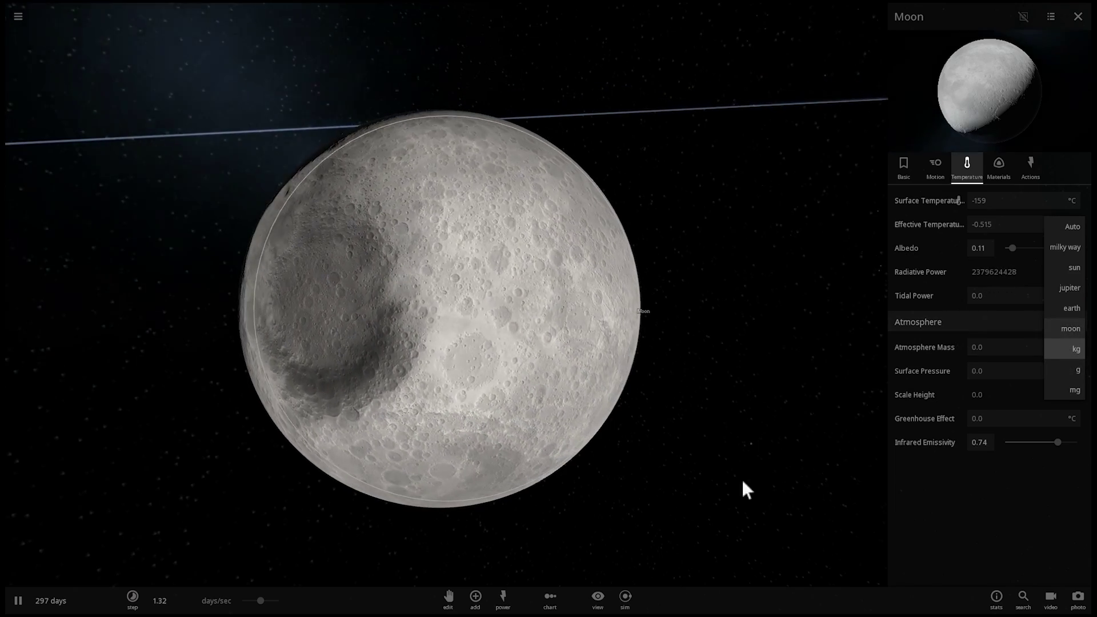
drag(261, 601, 242, 605)
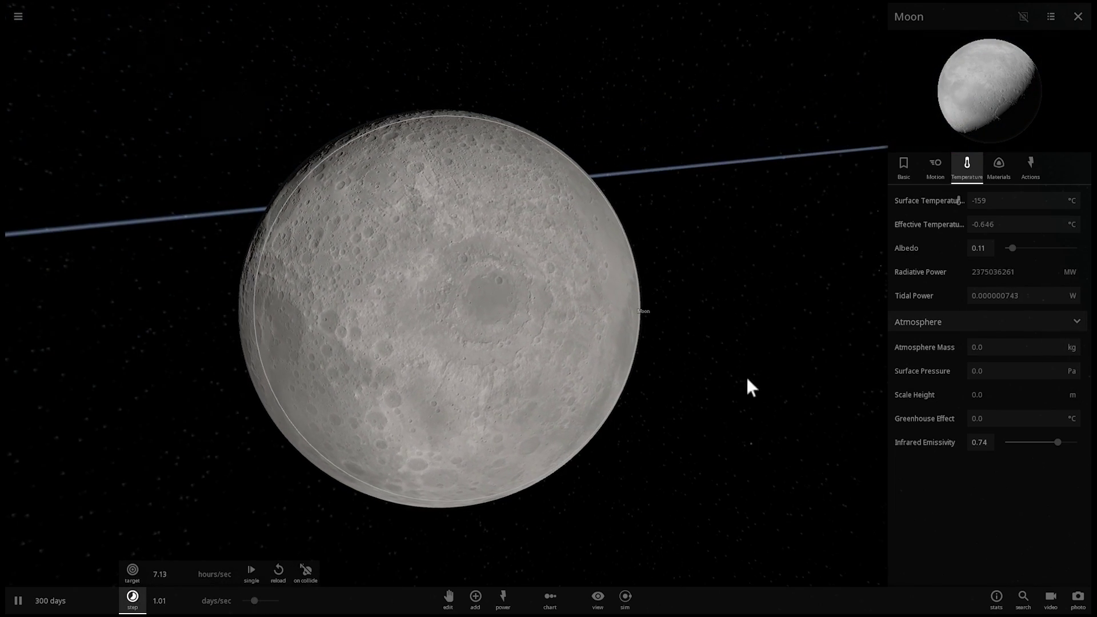
click(1071, 348)
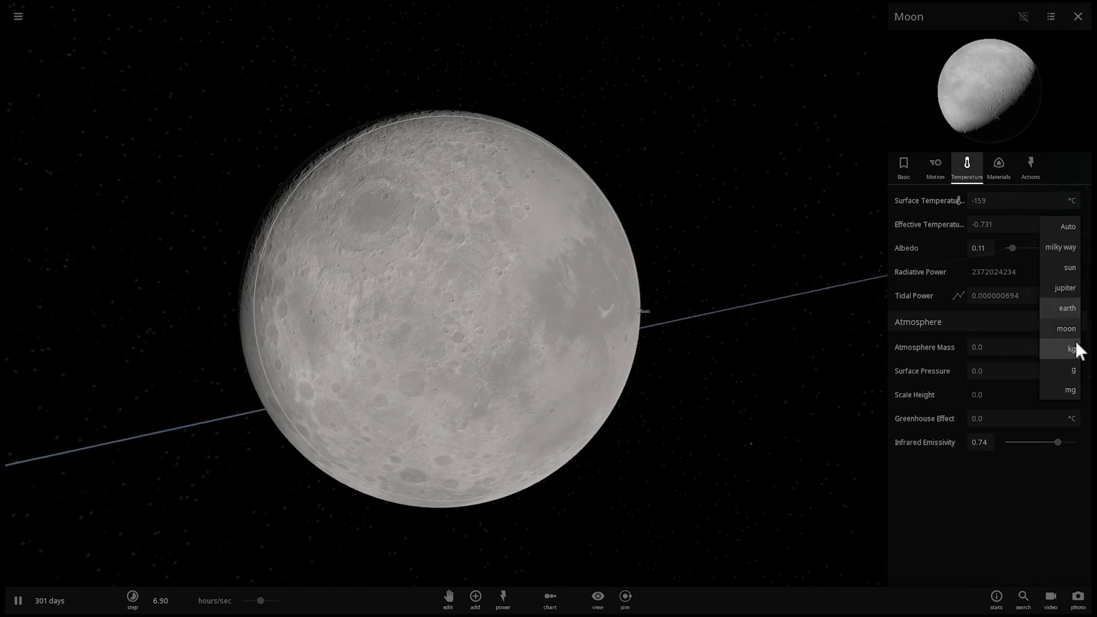
click(976, 371)
text(5)
key(Return)
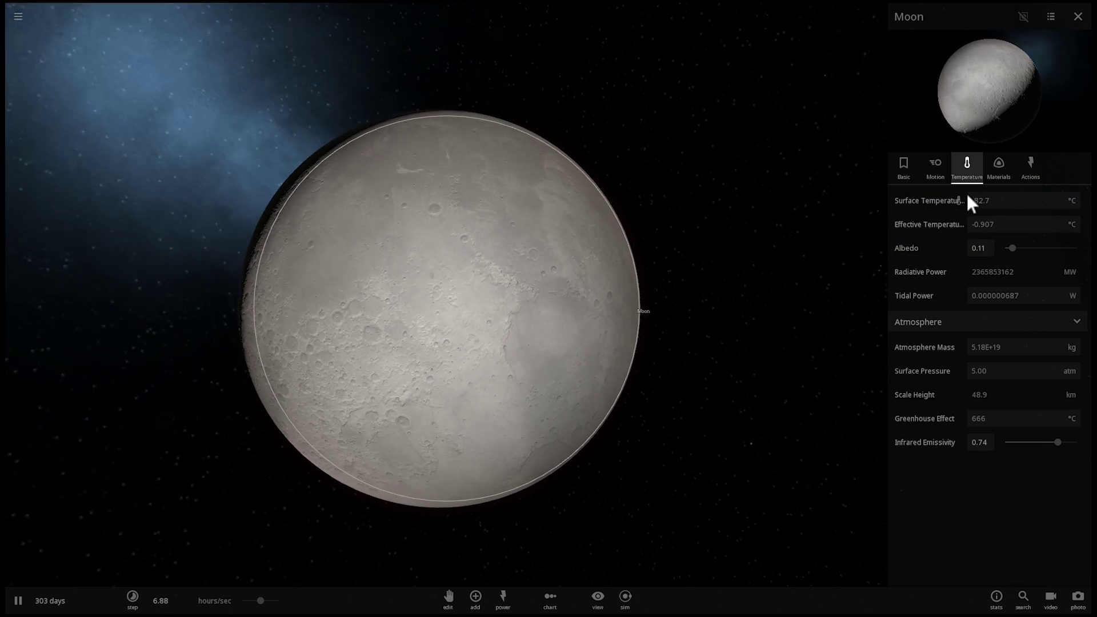
Set the Moon's magnetic field to 5 Gauss
click(999, 167)
scroll(994, 317, down, 5)
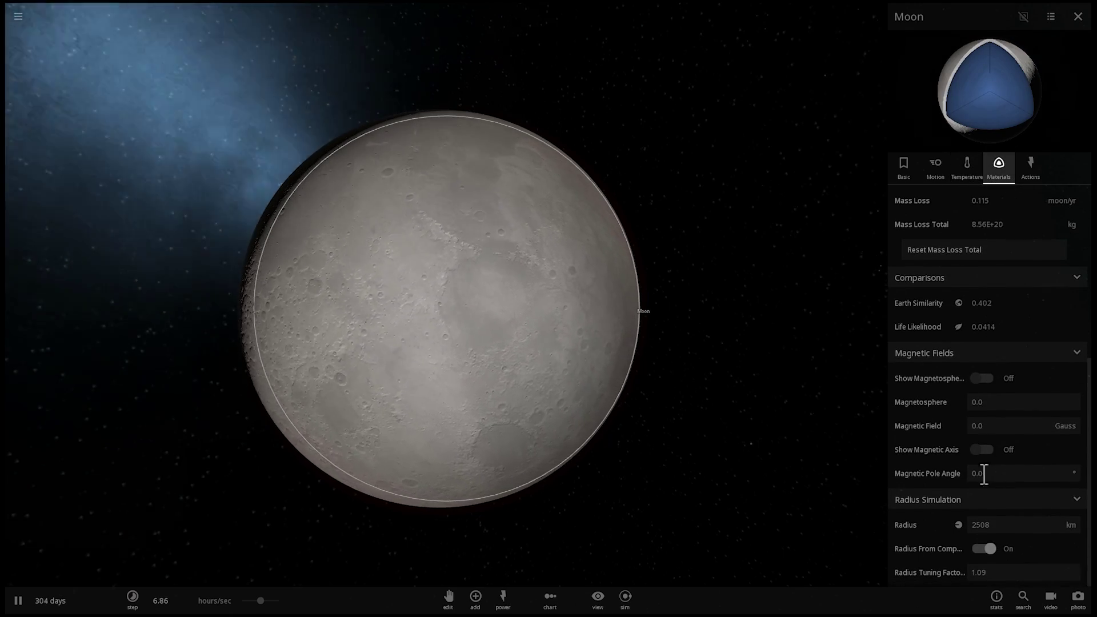
click(1005, 425)
text(5)
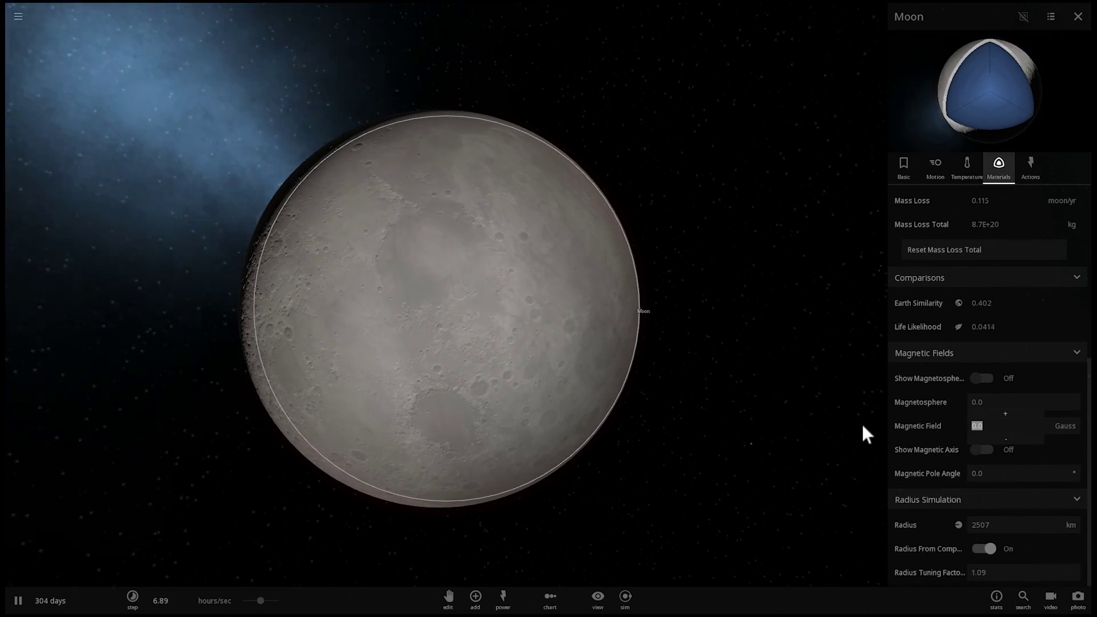
key(Return)
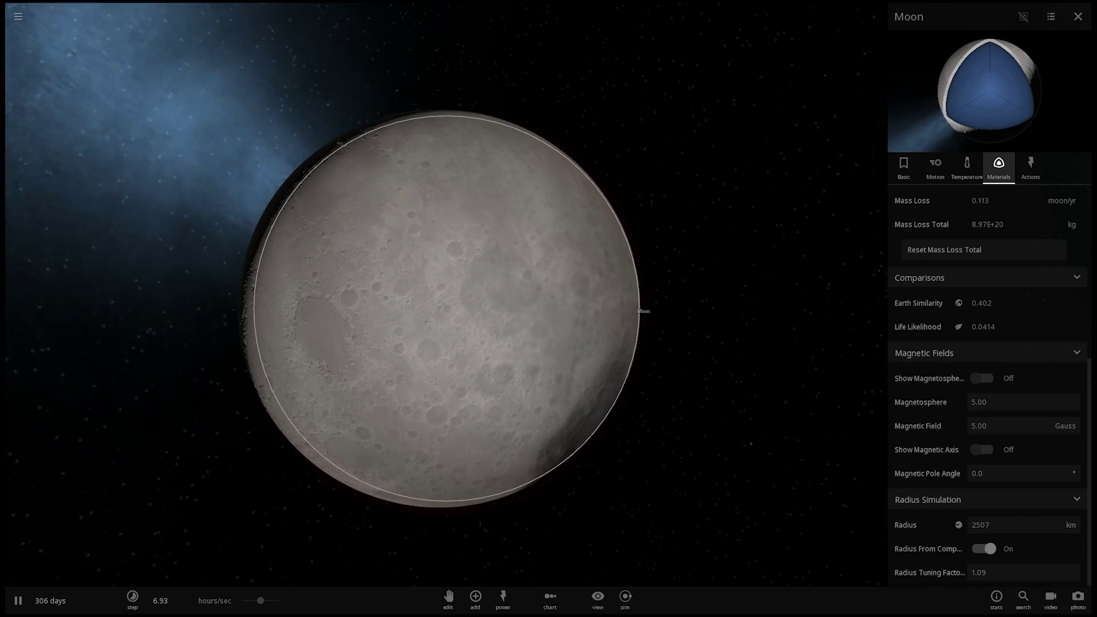
Reduce the Moon's surface pressure to 3 atm and then to 2 atm
click(969, 177)
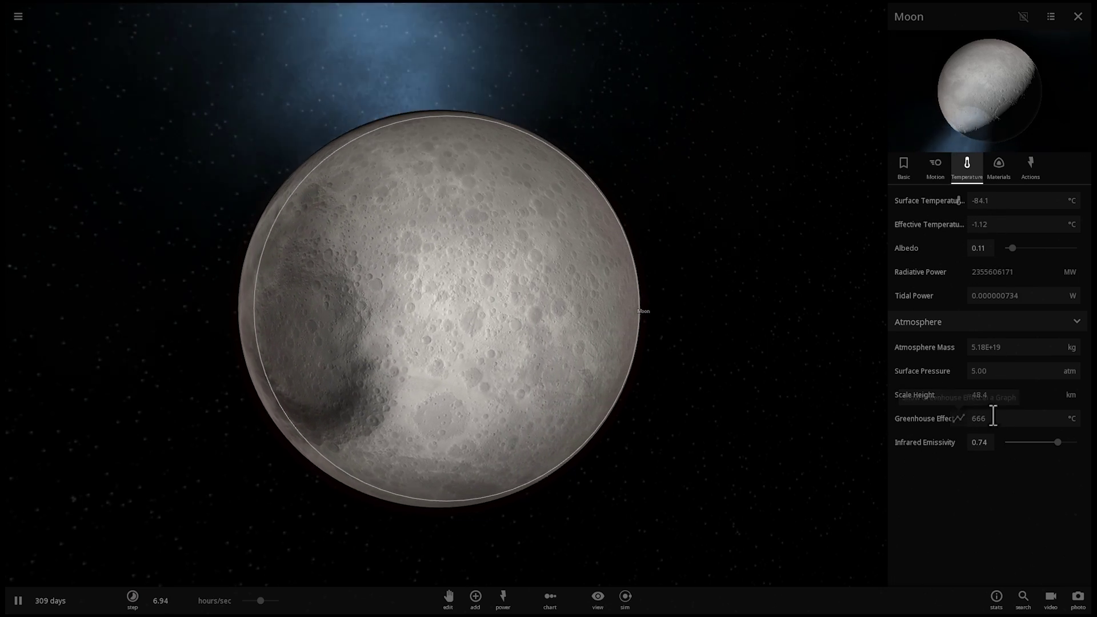
text(3)
key(Return)
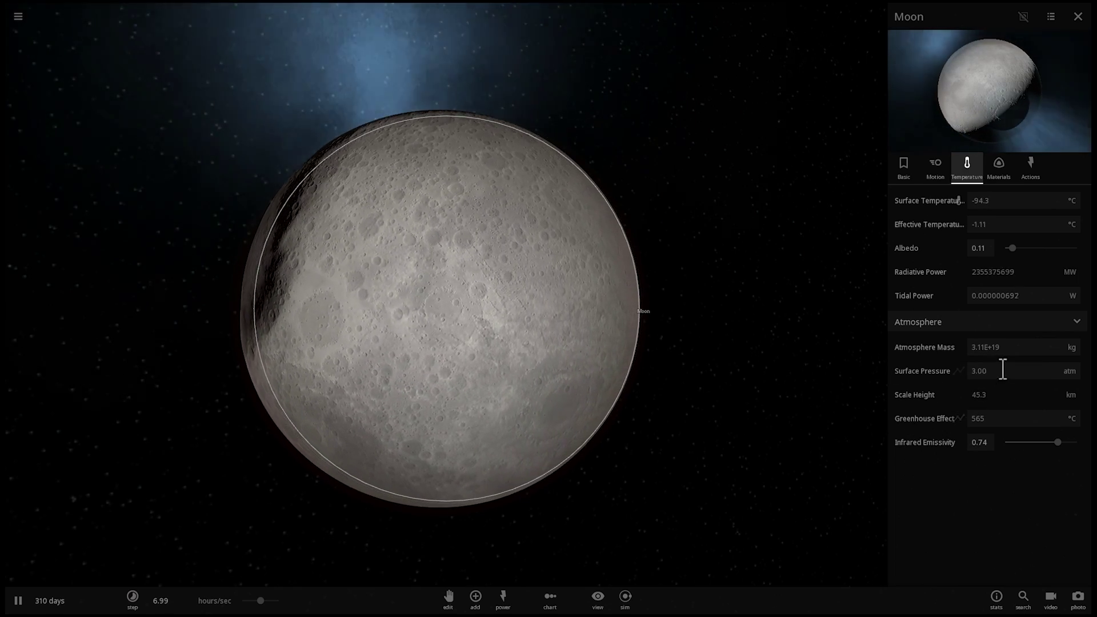
text(2)
key(Return)
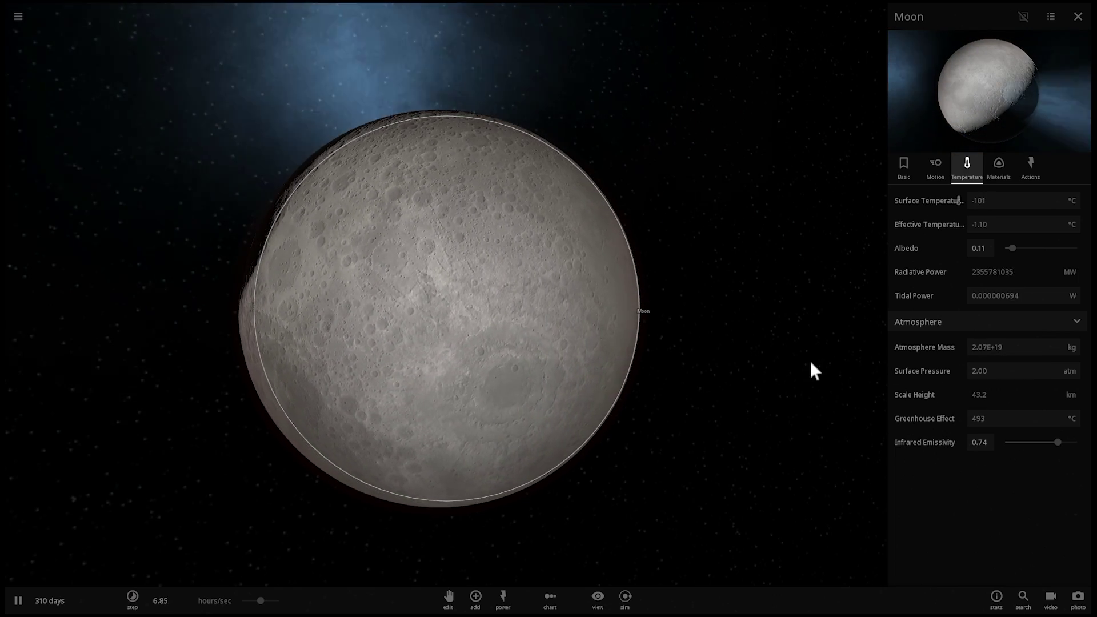
Try to set the Moon's surface temperature to 0 °C
click(1004, 200)
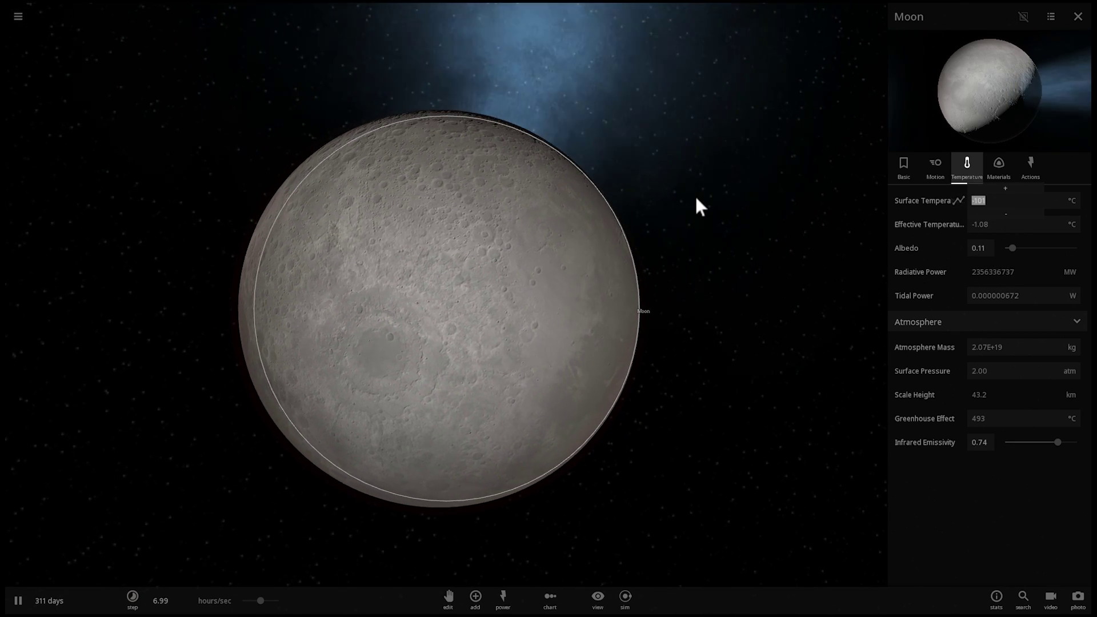
text(0)
key(Return)
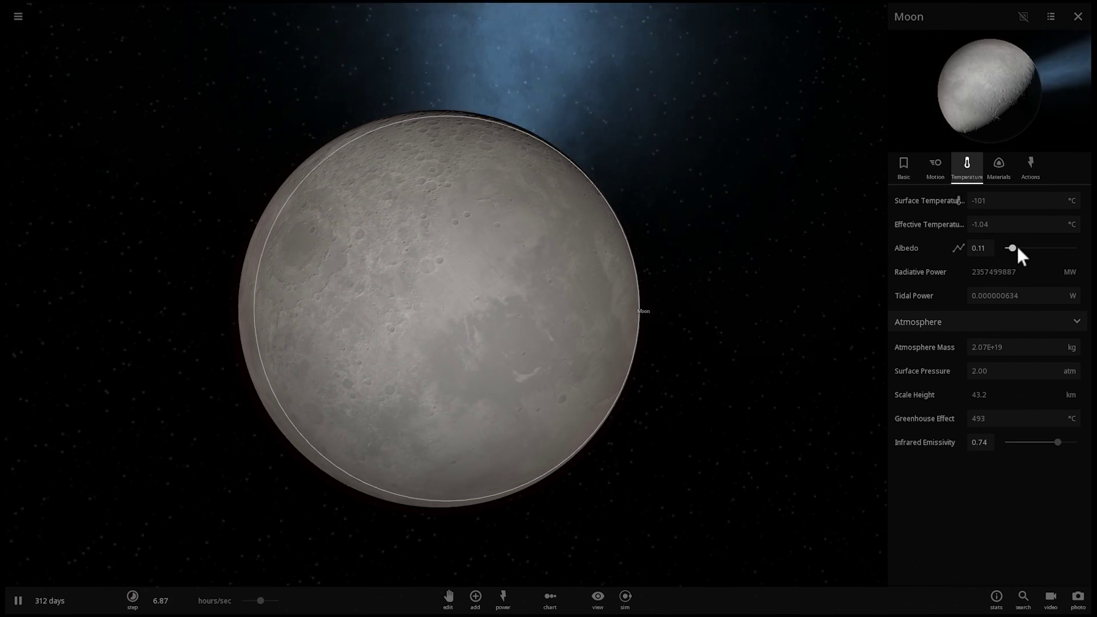
Set the Moon's albedo to 0.00 and raise its surface pressure in increments to about 13.1 atm
drag(1022, 248, 1005, 248)
click(1005, 360)
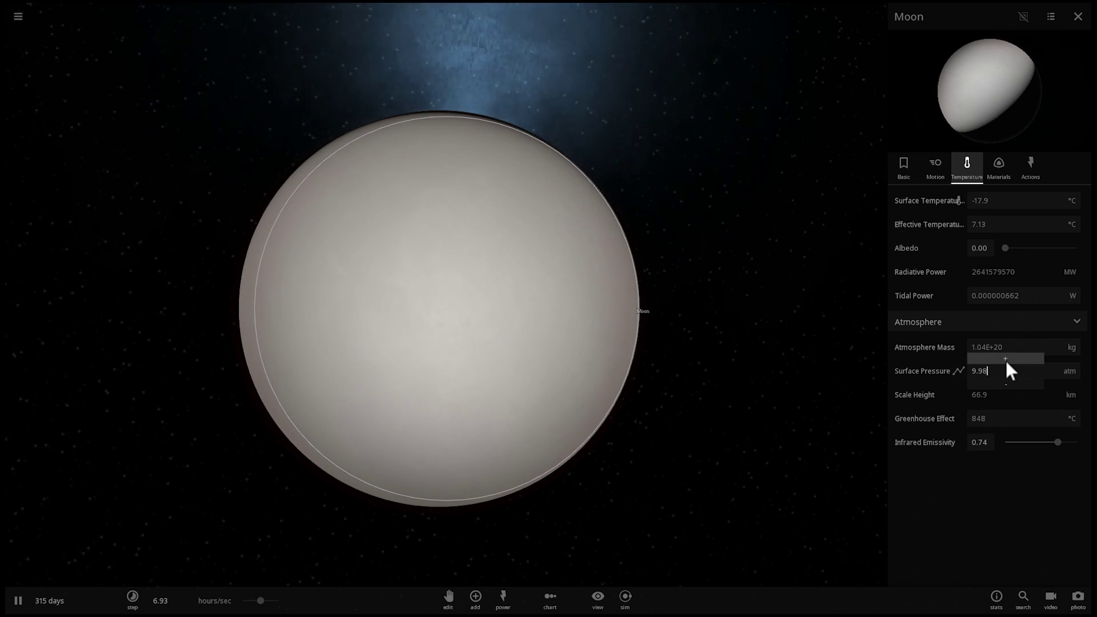
click(1006, 360)
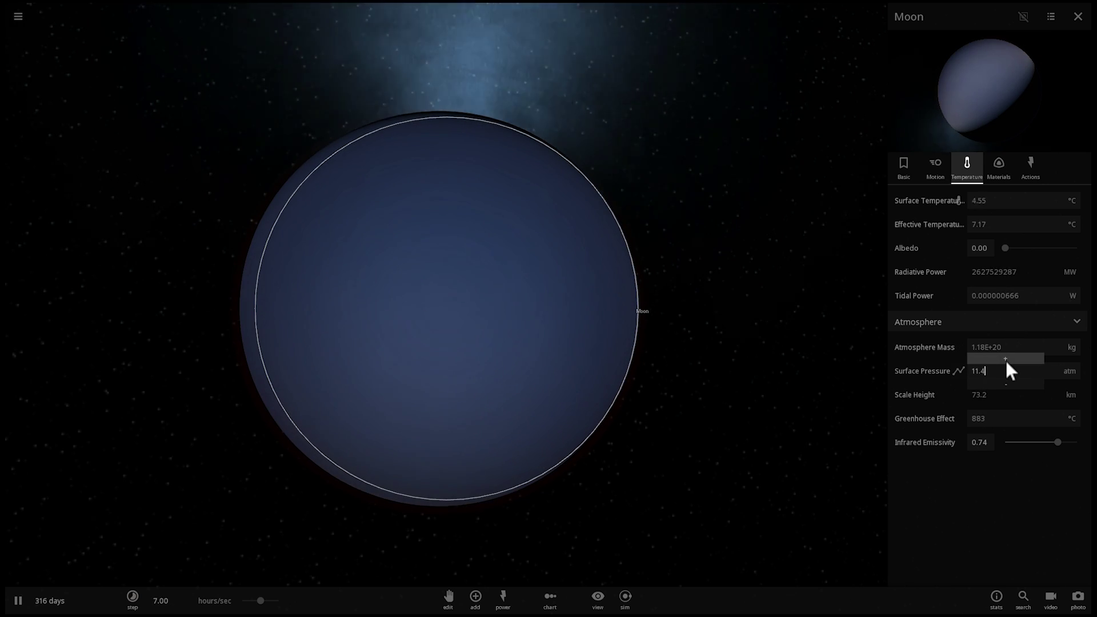
click(1006, 361)
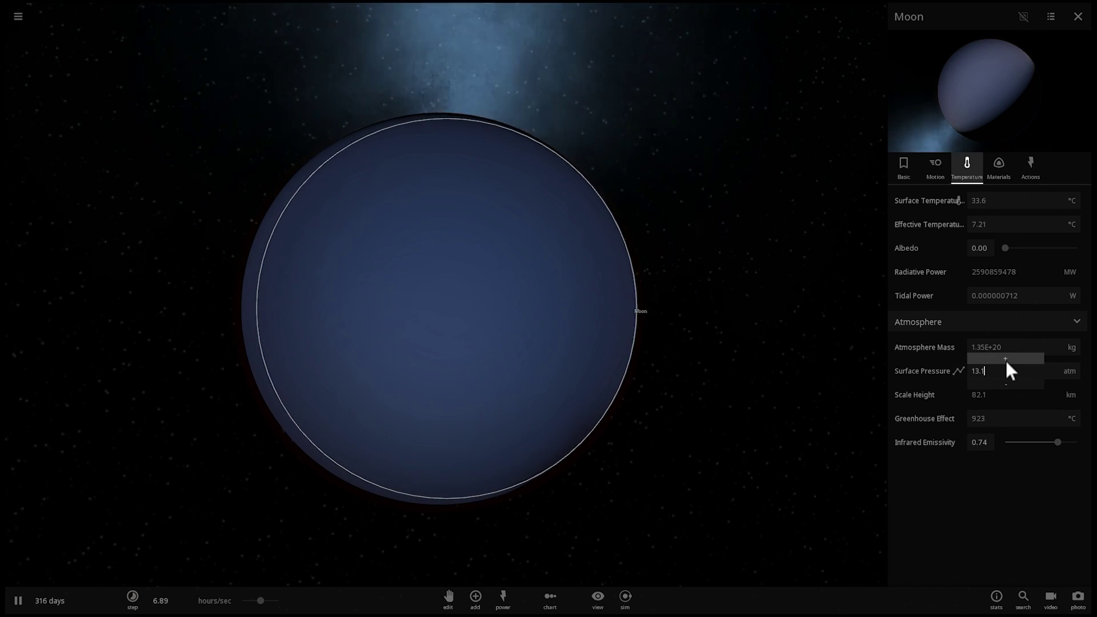
Examine the Moon's escaping vapour trail from several angles, along with its magnetic field, mass loss and temperature properties
drag(647, 367, 670, 350)
scroll(530, 325, up, 4)
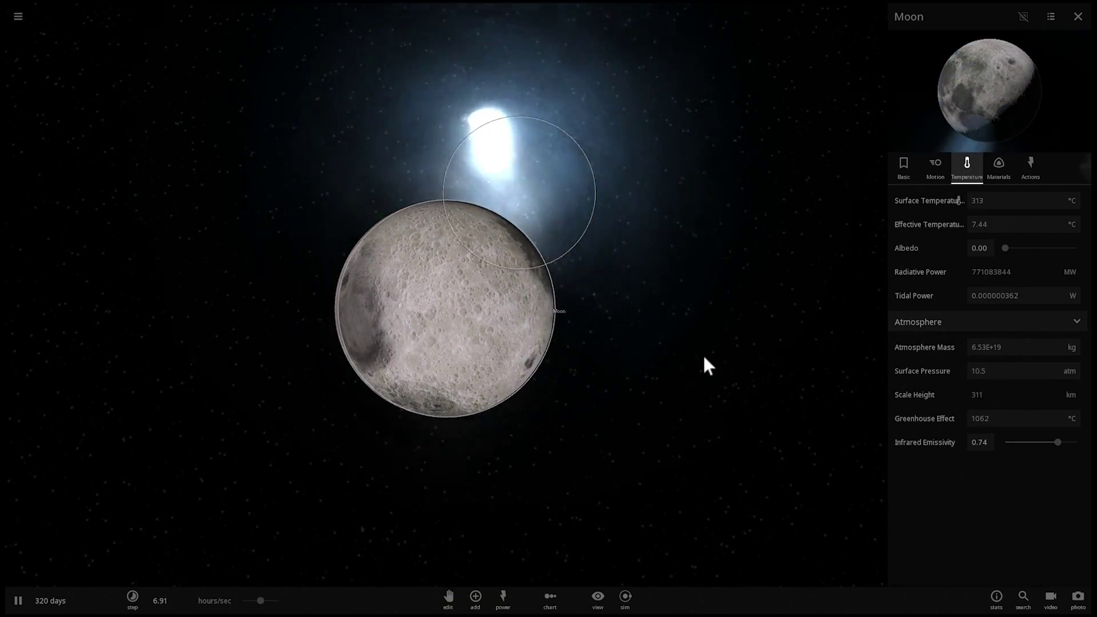
drag(703, 354, 416, 317)
drag(517, 311, 628, 261)
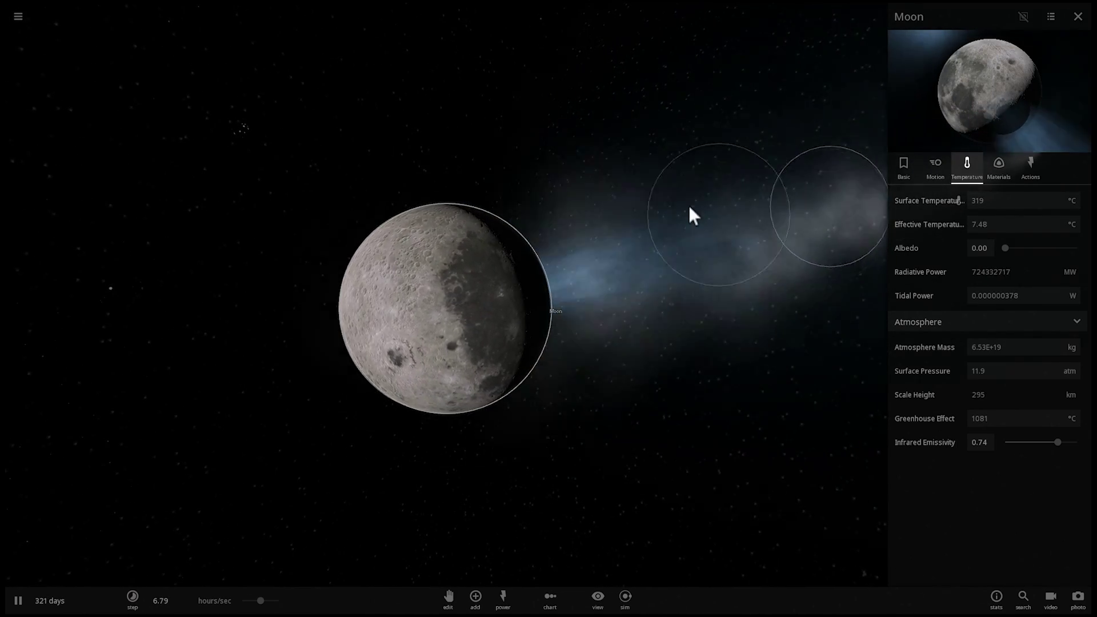
click(1001, 165)
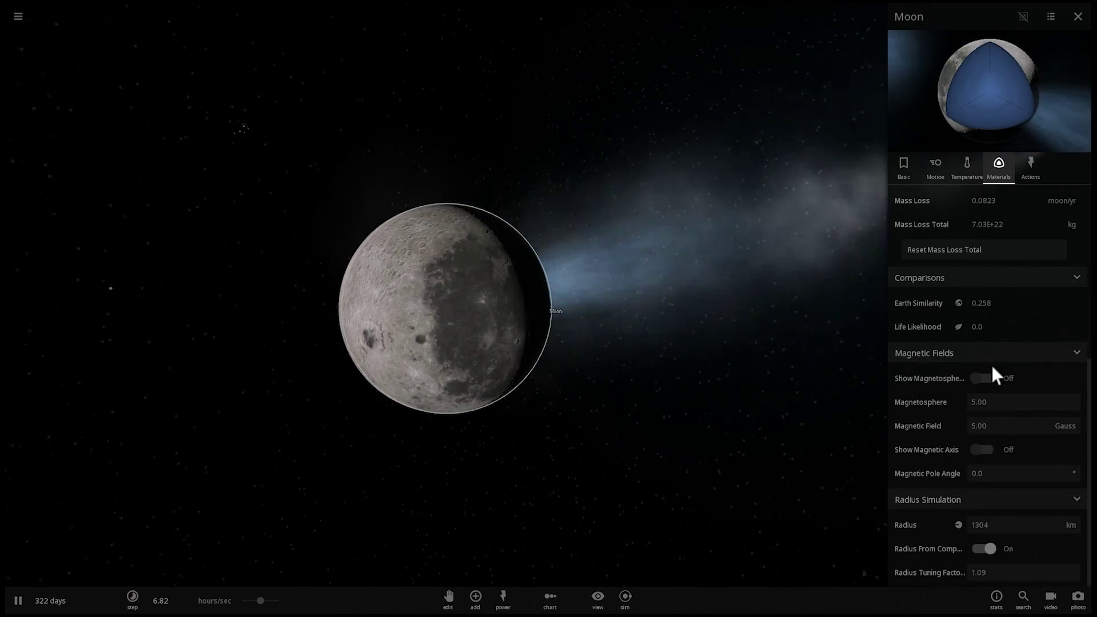
click(965, 172)
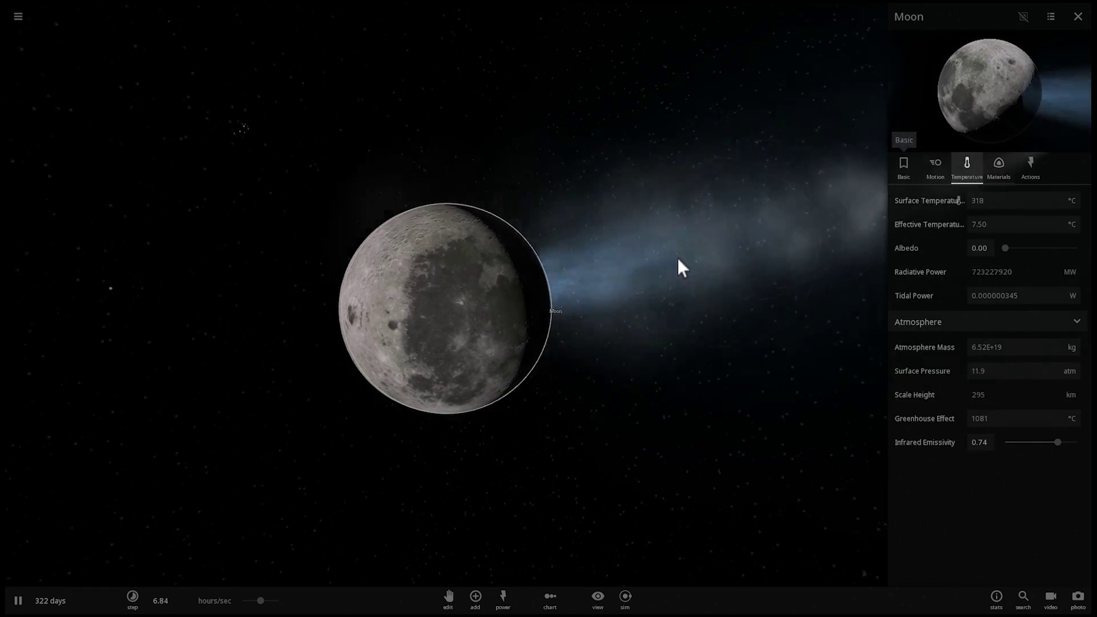
drag(676, 259, 313, 251)
scroll(361, 263, down, 3)
drag(365, 273, 744, 272)
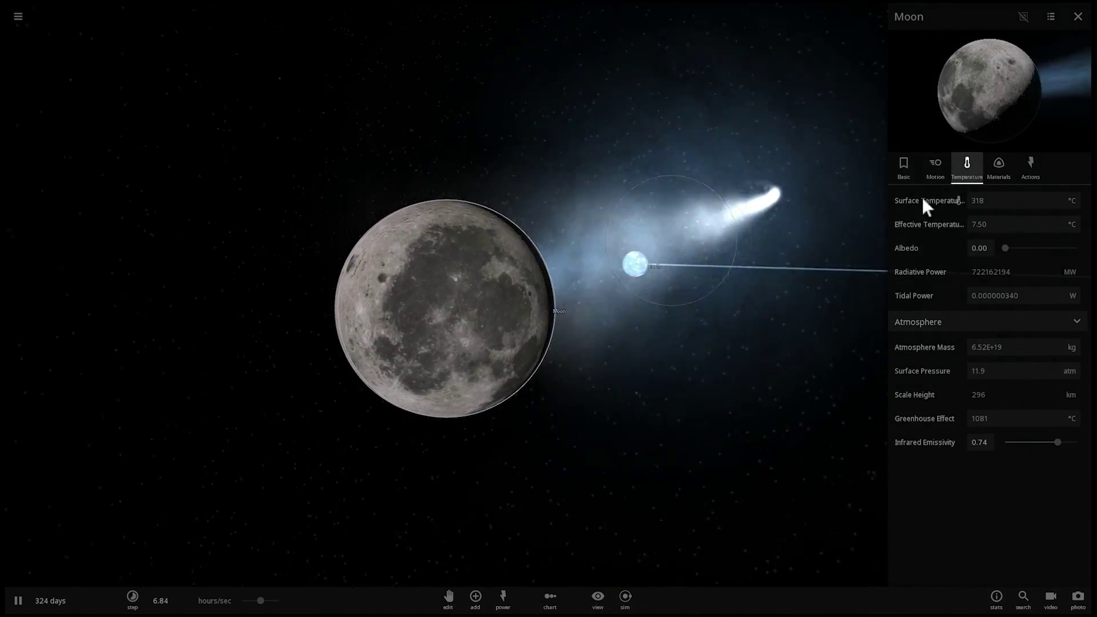
Show the Moon's mass in moon units among its basic properties and inspect its surface
click(904, 164)
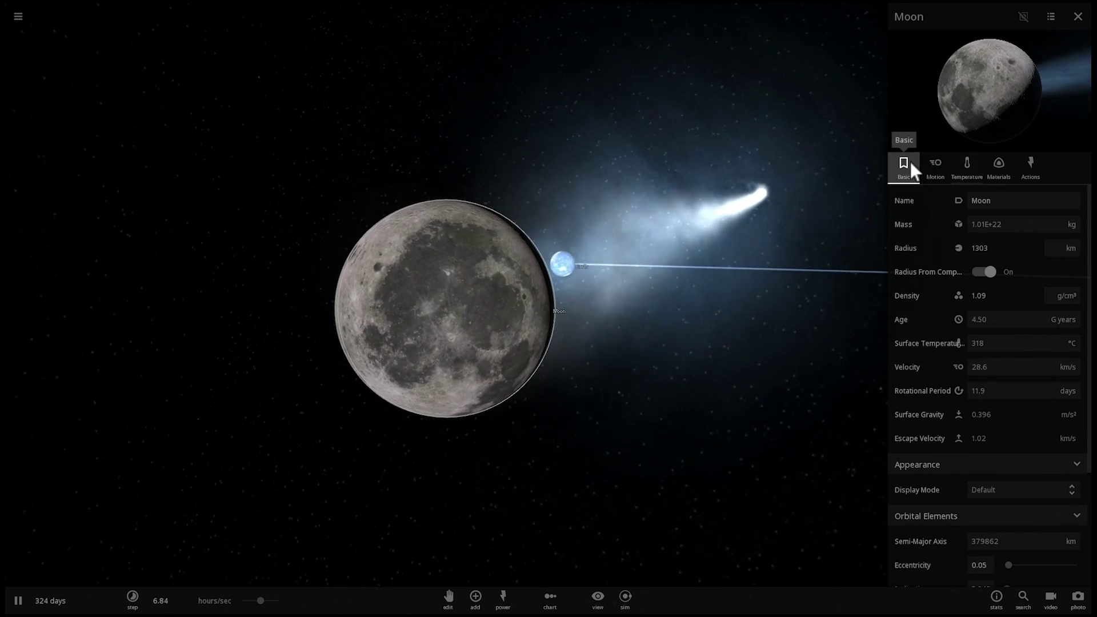
click(1069, 225)
click(1072, 207)
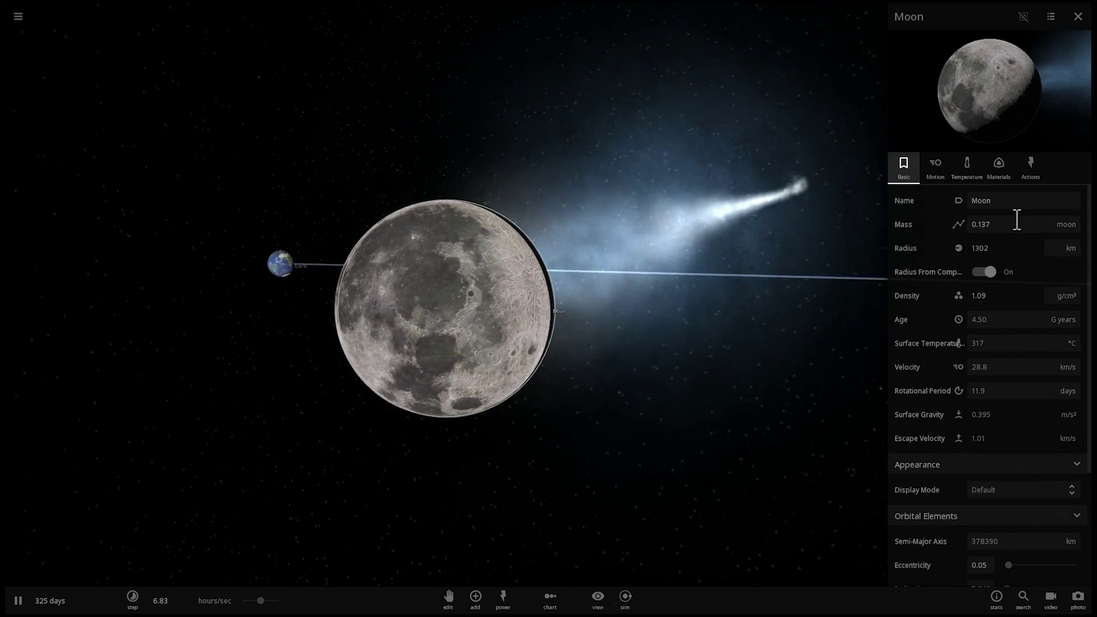
right_drag(680, 271, 694, 270)
scroll(694, 271, up, 4)
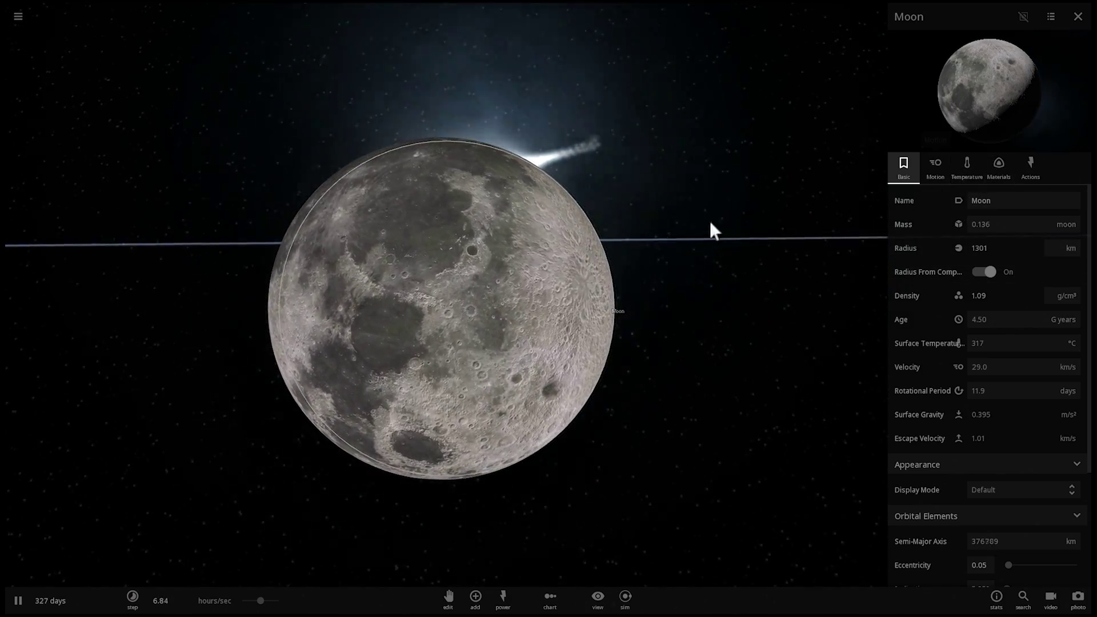
scroll(517, 274, down, 2)
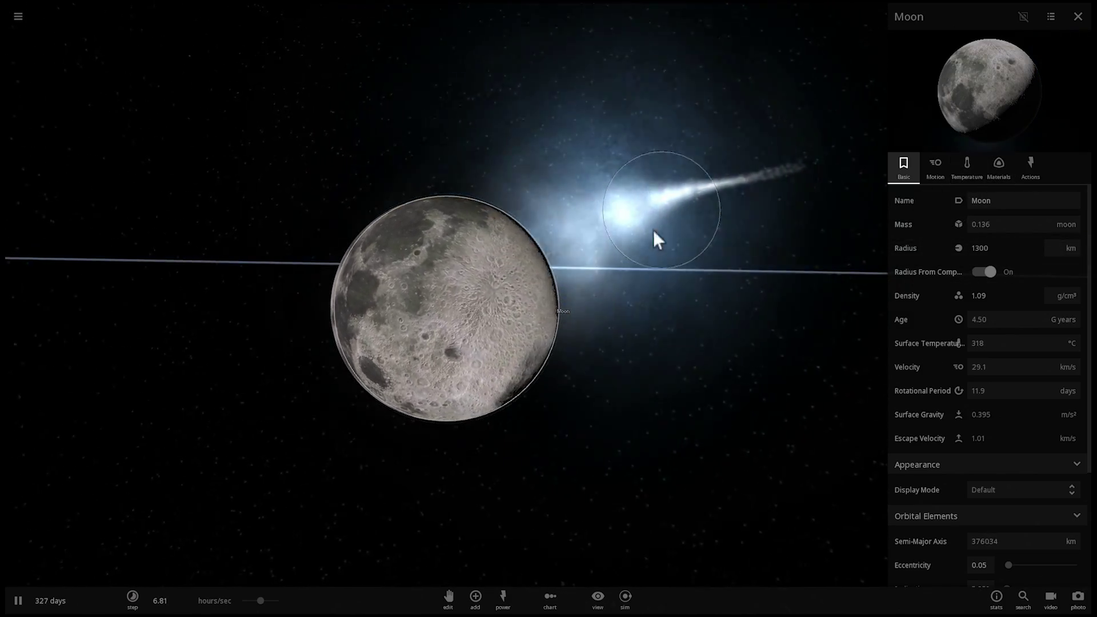
Examine the Moon's material composition and mass loss, and view its vapour trail
click(1003, 170)
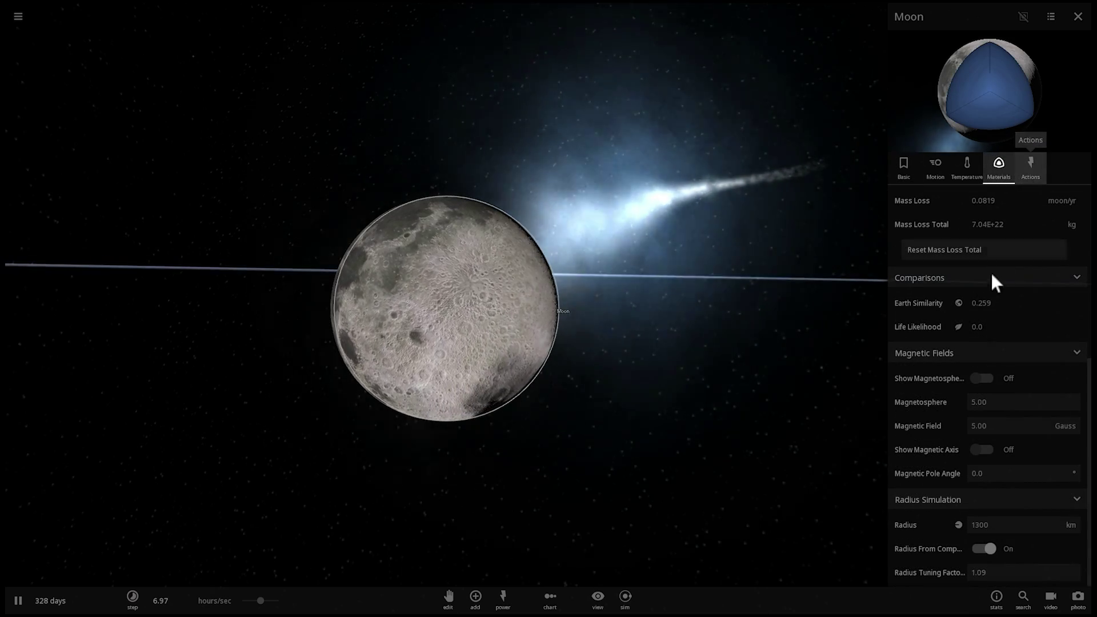
scroll(991, 274, up, 5)
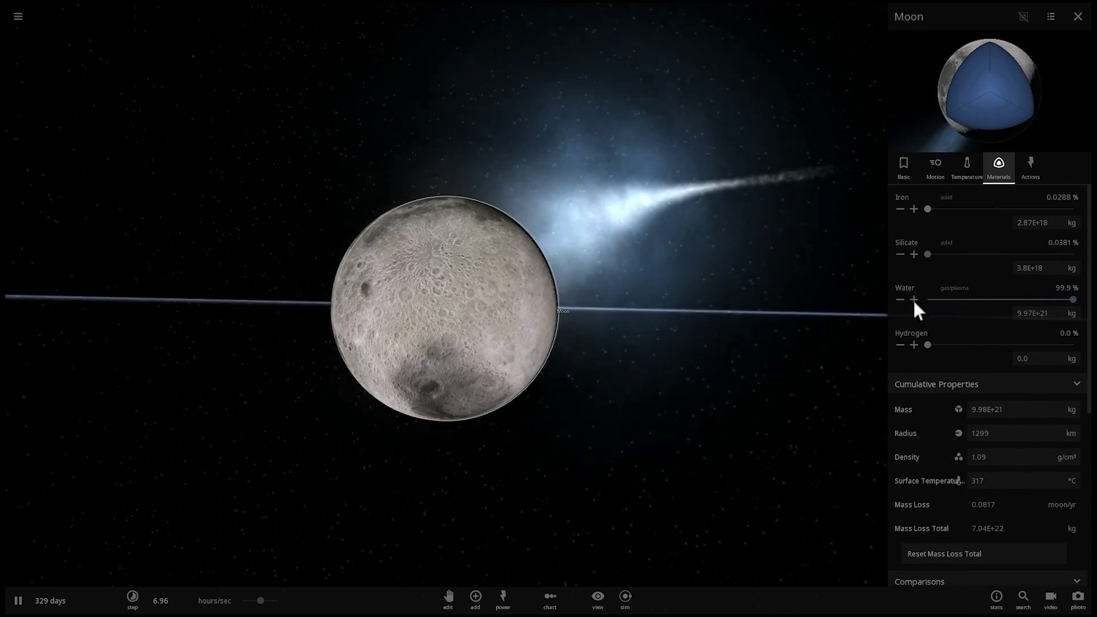
scroll(701, 279, up, 4)
mouse_move(610, 264)
mouse_down()
mouse_move(839, 257)
mouse_move(704, 249)
mouse_move(577, 270)
mouse_move(637, 256)
mouse_move(603, 256)
mouse_up()
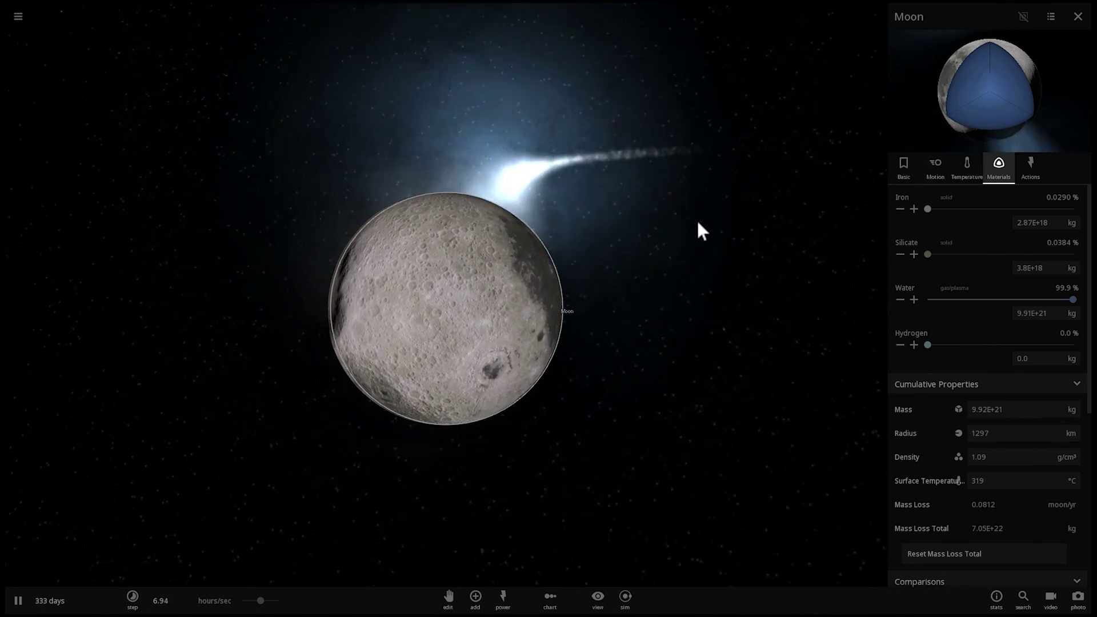
scroll(675, 226, down, 3)
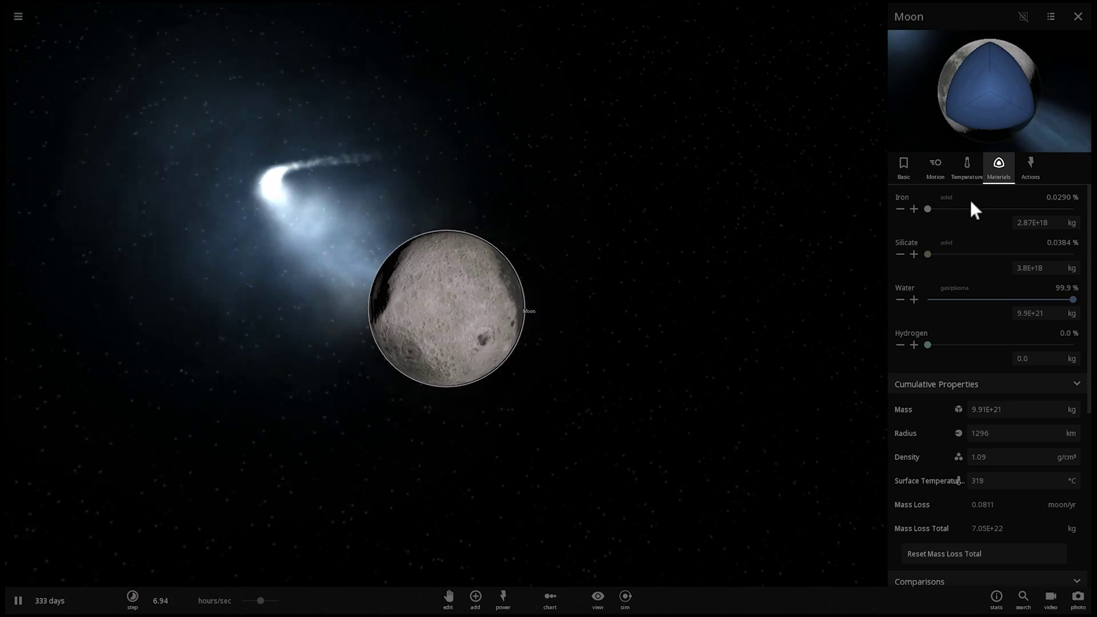
Set the Moon's mass to 1 moon and inspect its surface up close
click(914, 181)
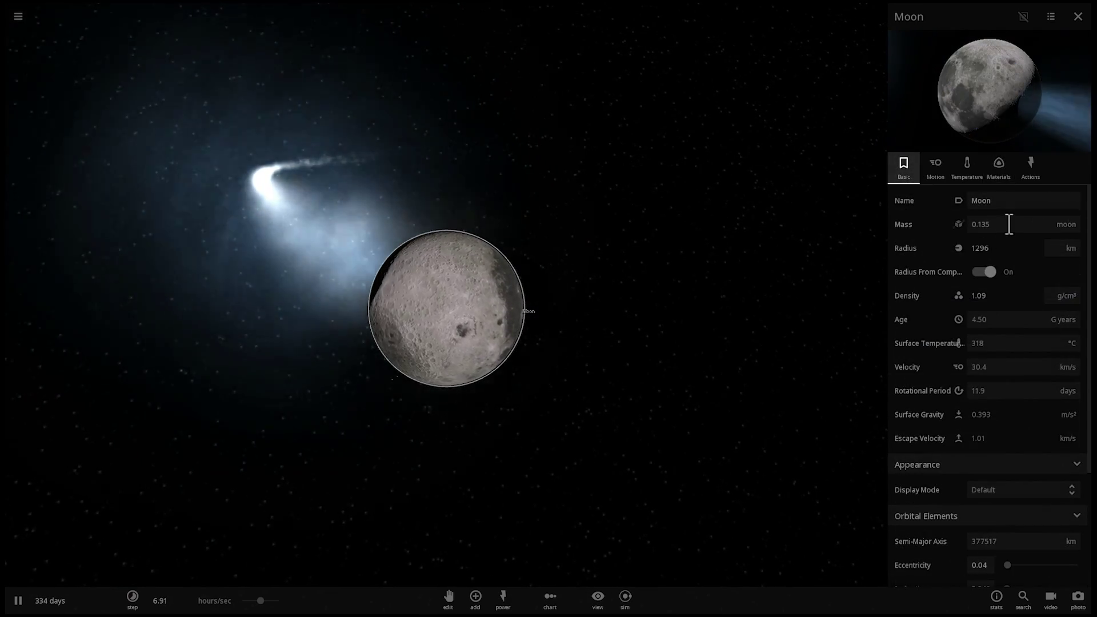
text(1)
key(Return)
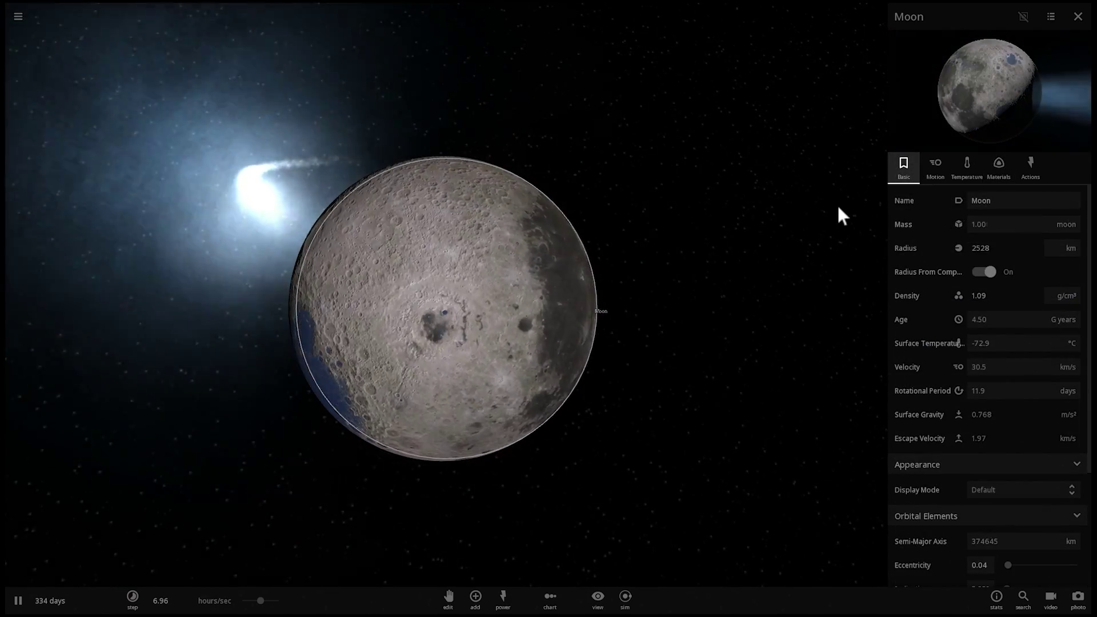
scroll(691, 247, up, 3)
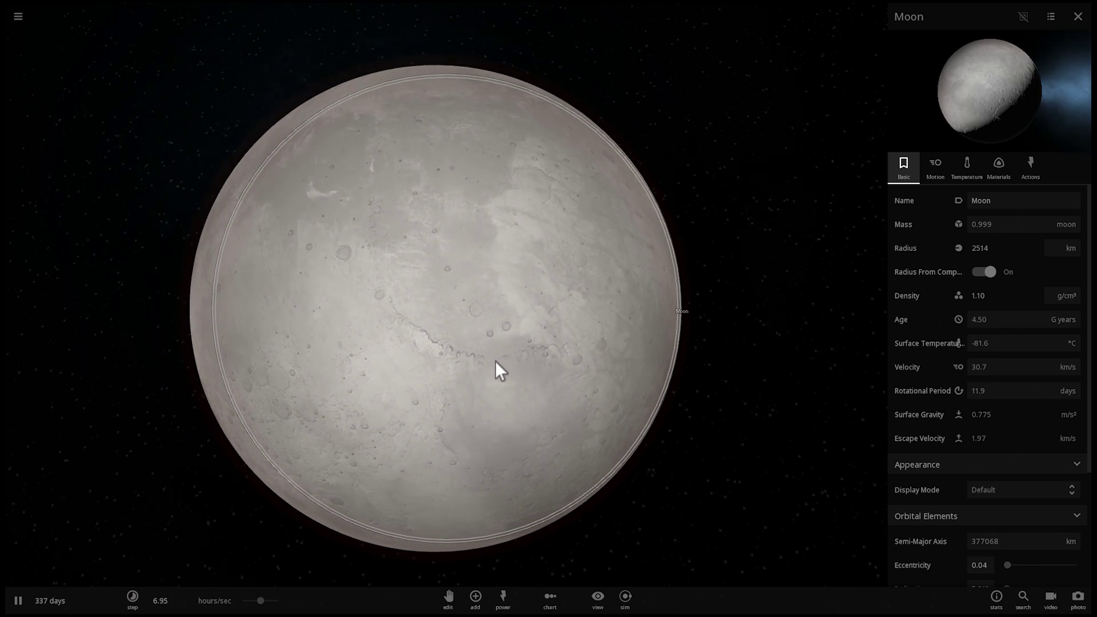
scroll(553, 352, up, 5)
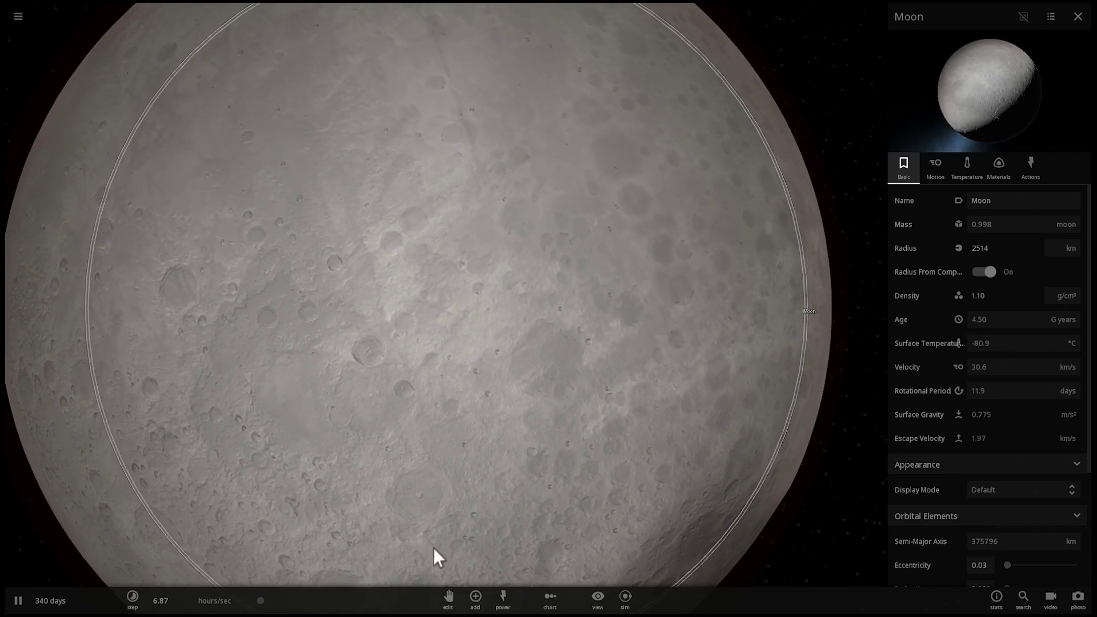
Add Europa from the moons library in an orbit about 7,000 km from the Moon
click(475, 597)
scroll(480, 418, down, 5)
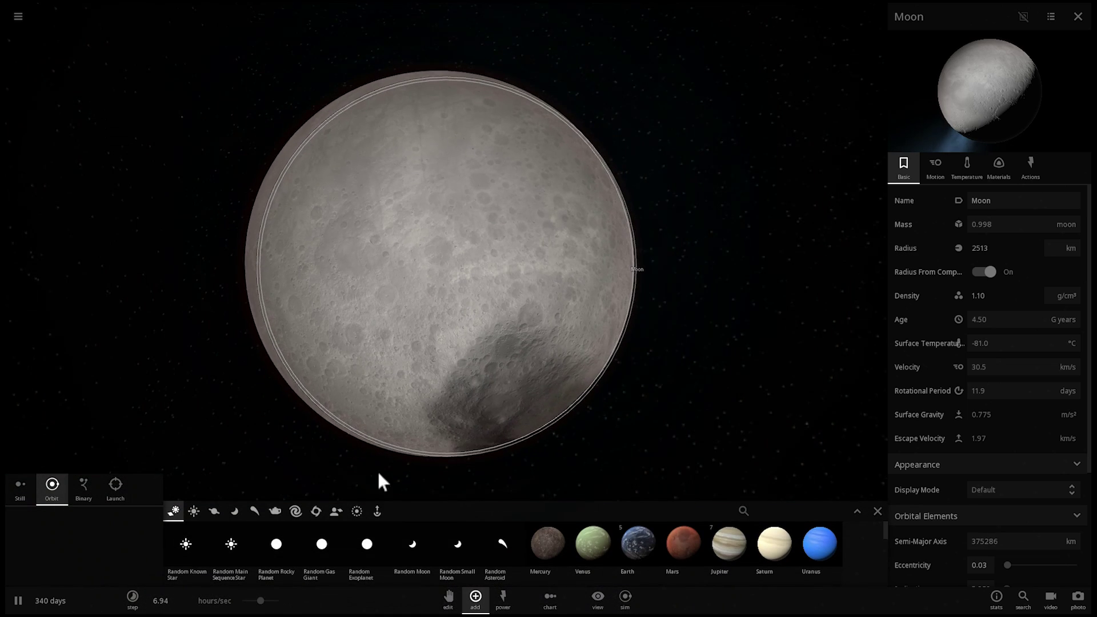
click(213, 510)
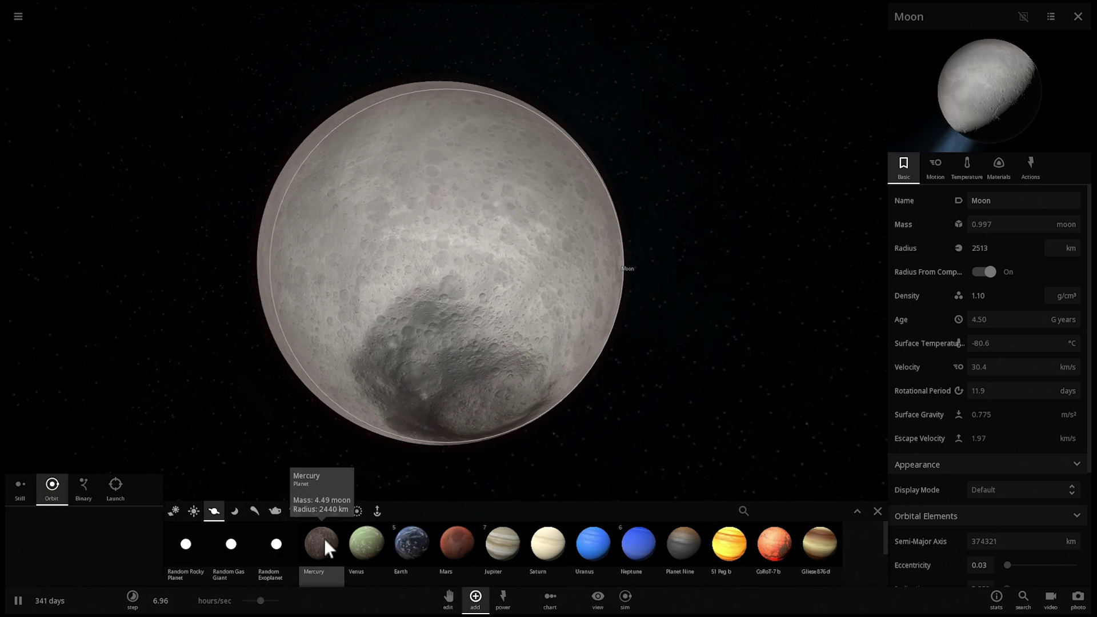
click(235, 511)
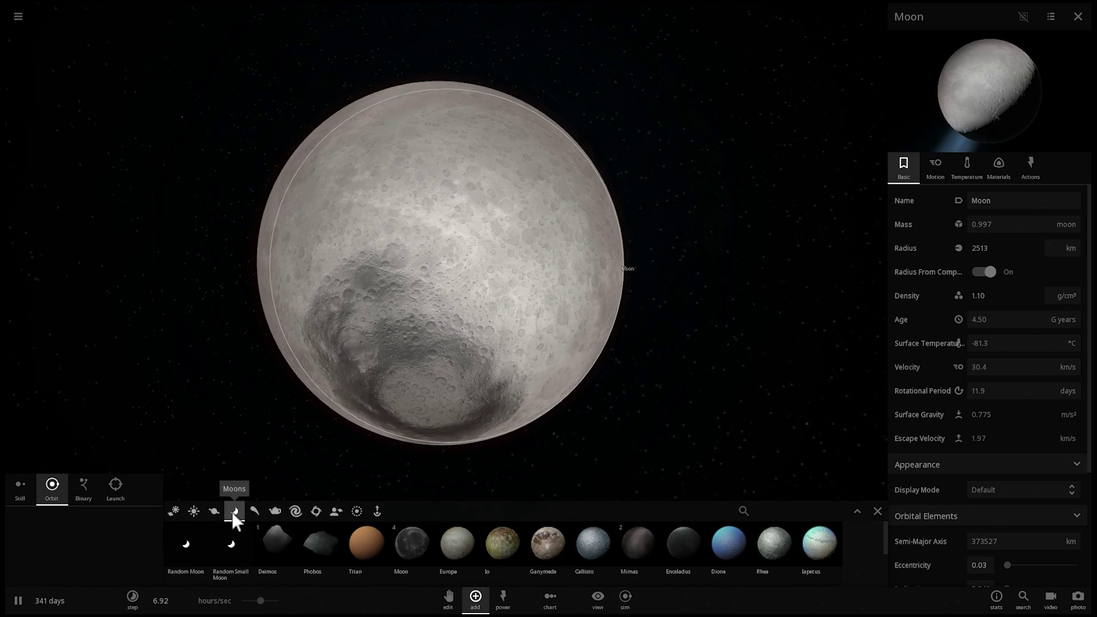
click(448, 543)
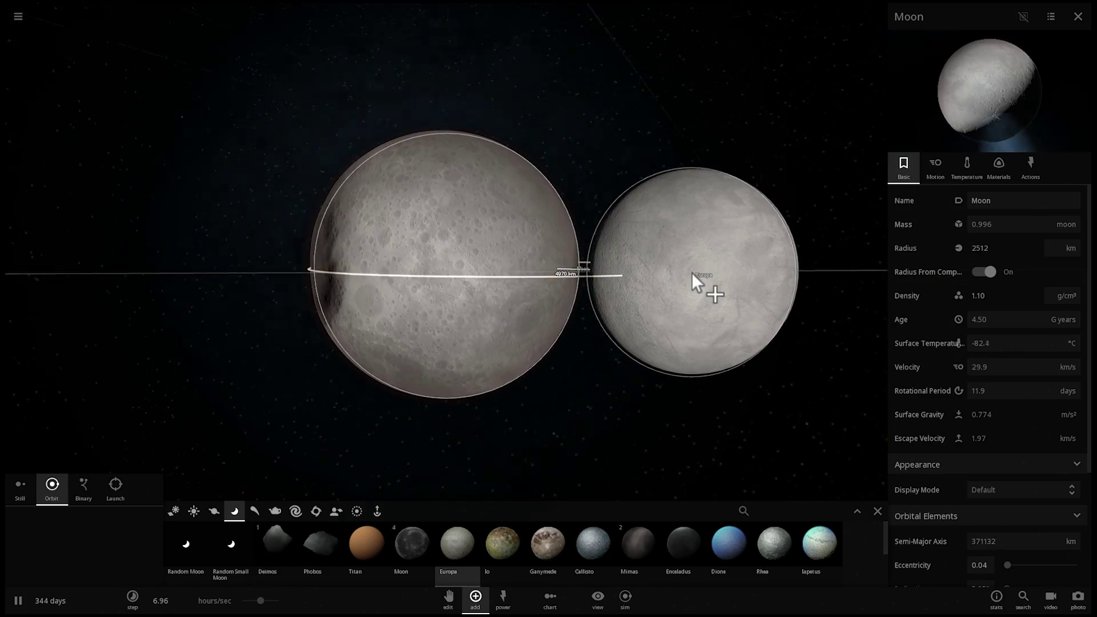
scroll(693, 275, down, 3)
right_drag(695, 281, 700, 327)
scroll(695, 329, down, 3)
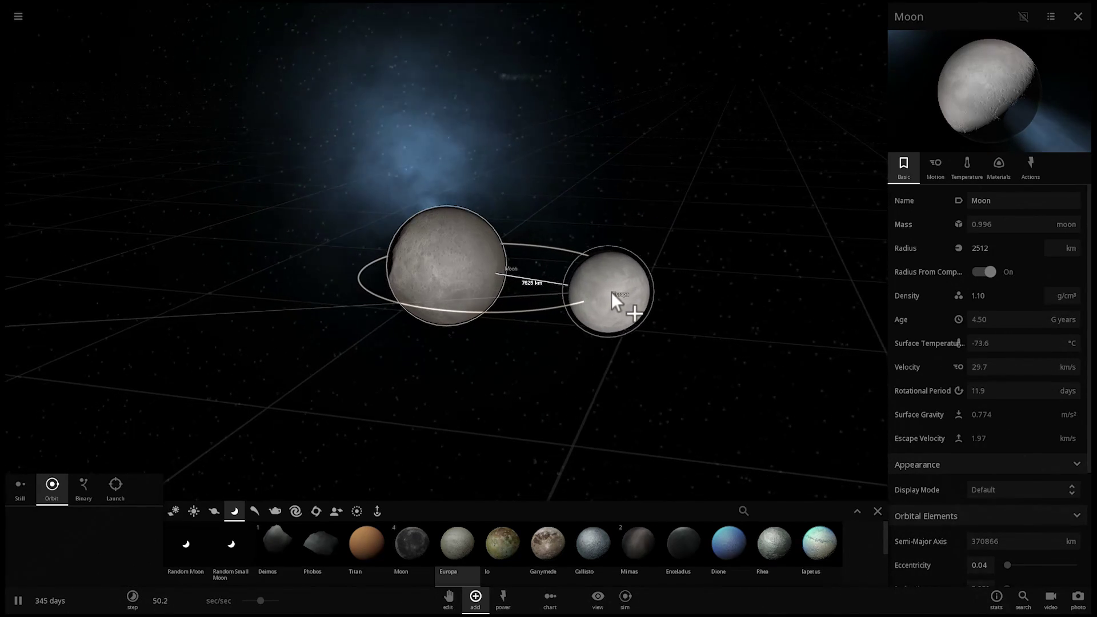
click(616, 295)
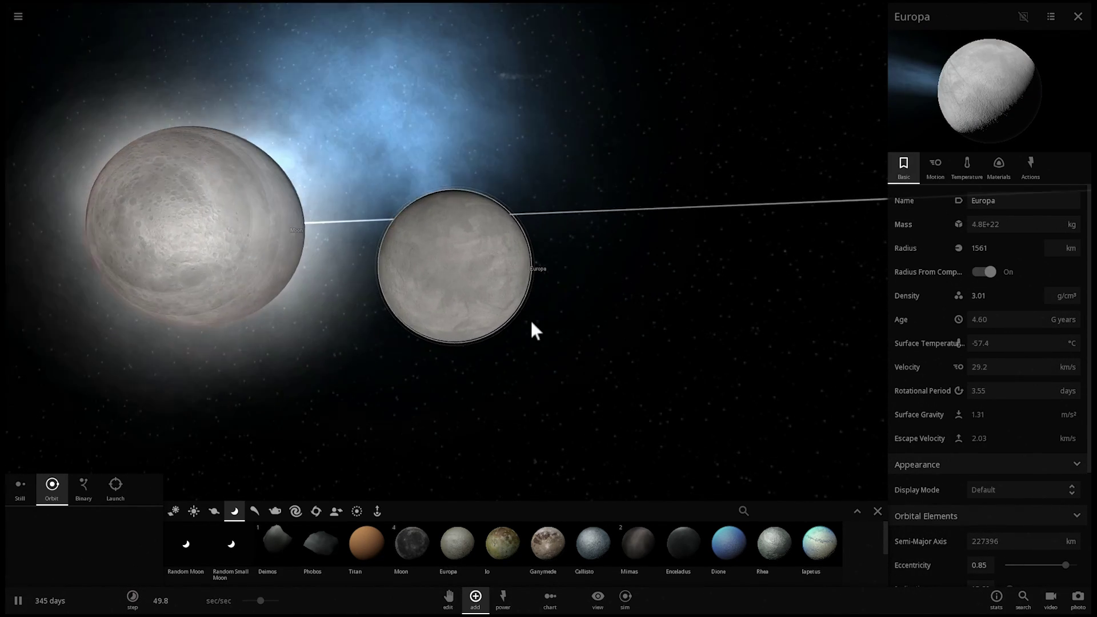
Examine Europa's surface up close and compare it with the neighbouring Moon
scroll(530, 320, up, 6)
drag(492, 323, 396, 310)
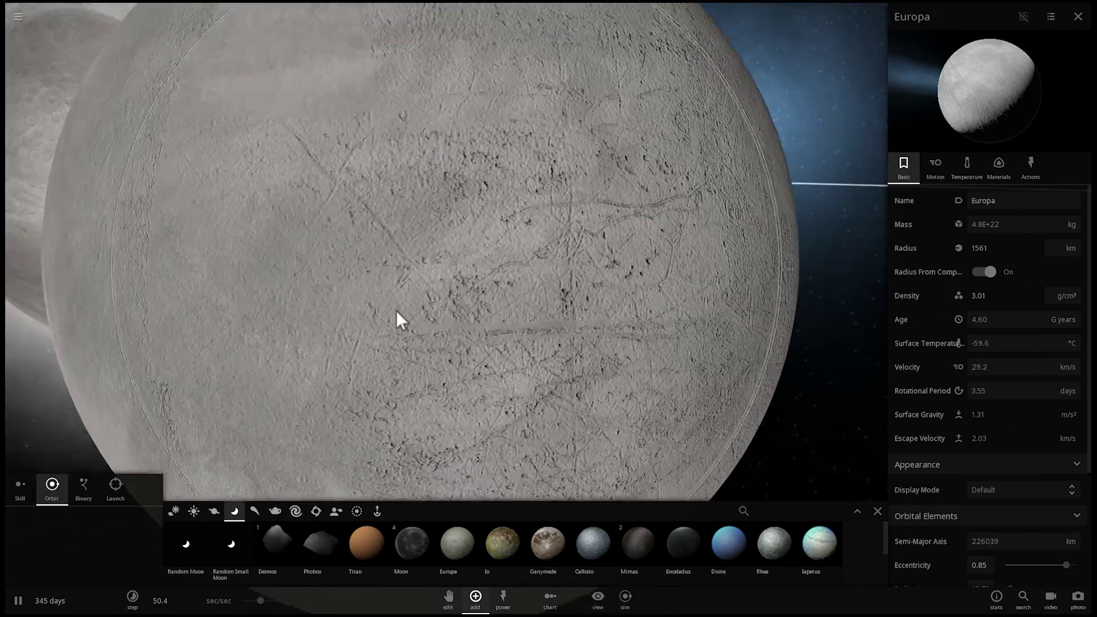
scroll(396, 310, down, 8)
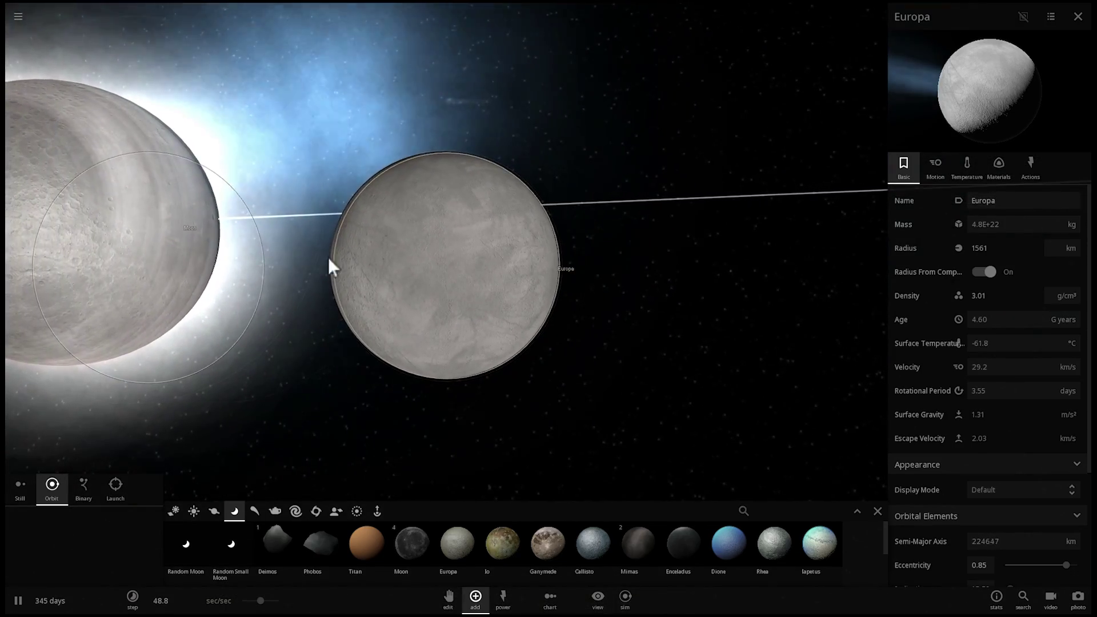
scroll(414, 262, up, 5)
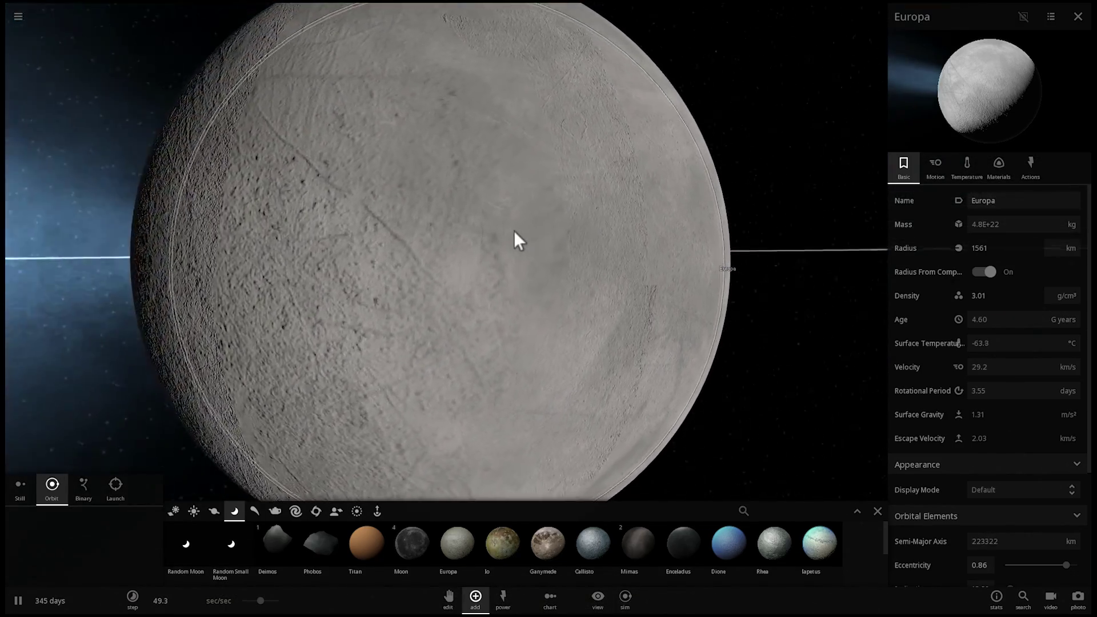
scroll(513, 231, down, 5)
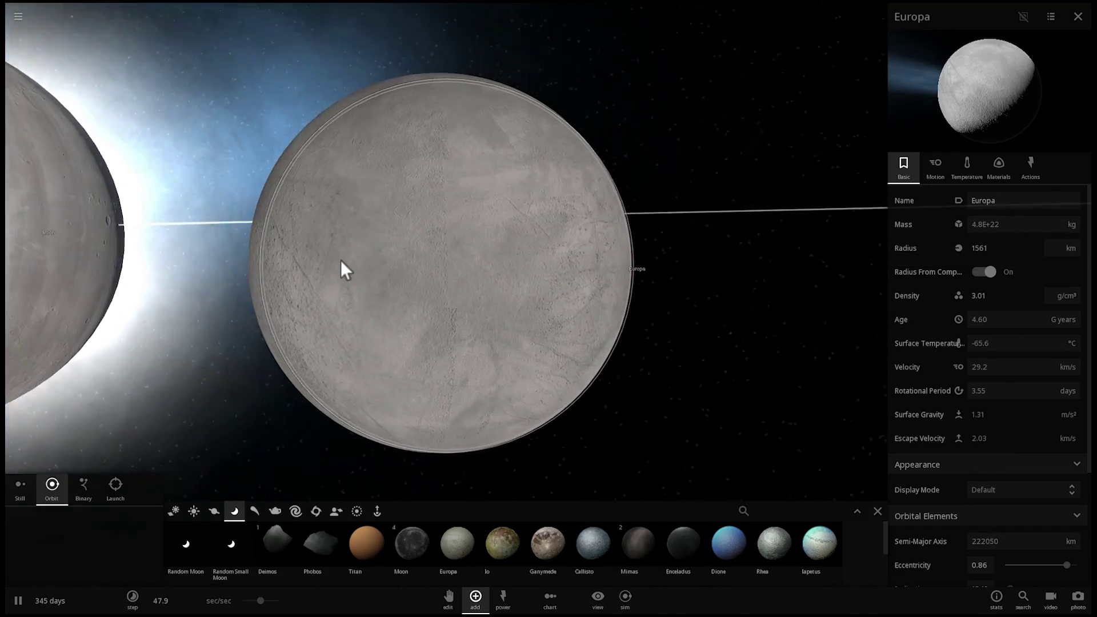
Raise the simulation speed to about 40 minutes per second and follow Europa's encounter with the Moon
click(142, 225)
scroll(213, 246, down, 4)
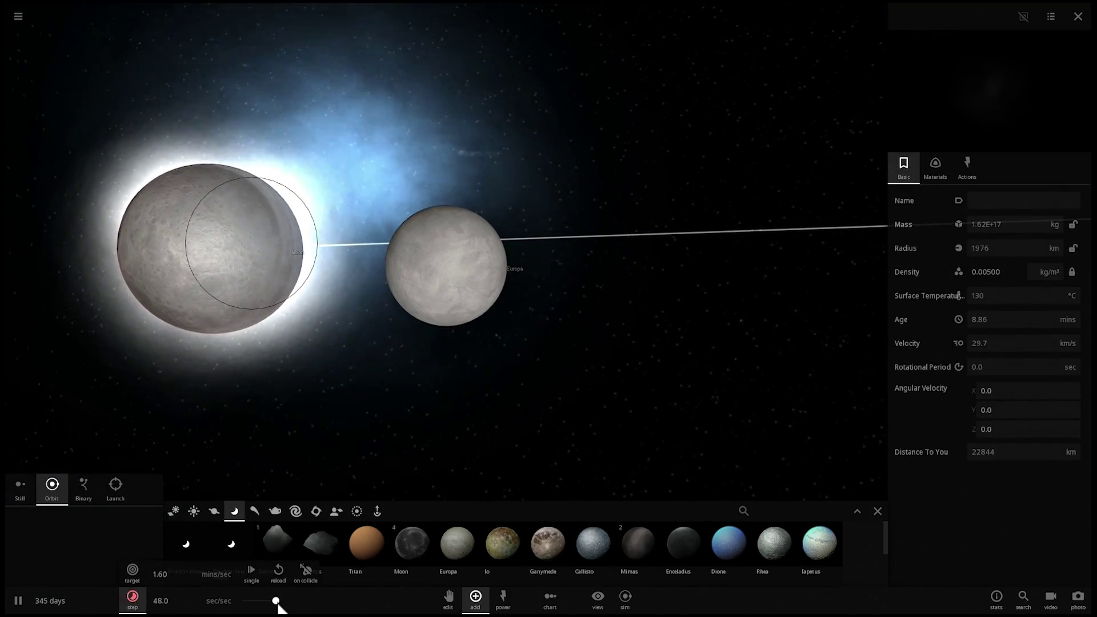
drag(279, 602, 281, 601)
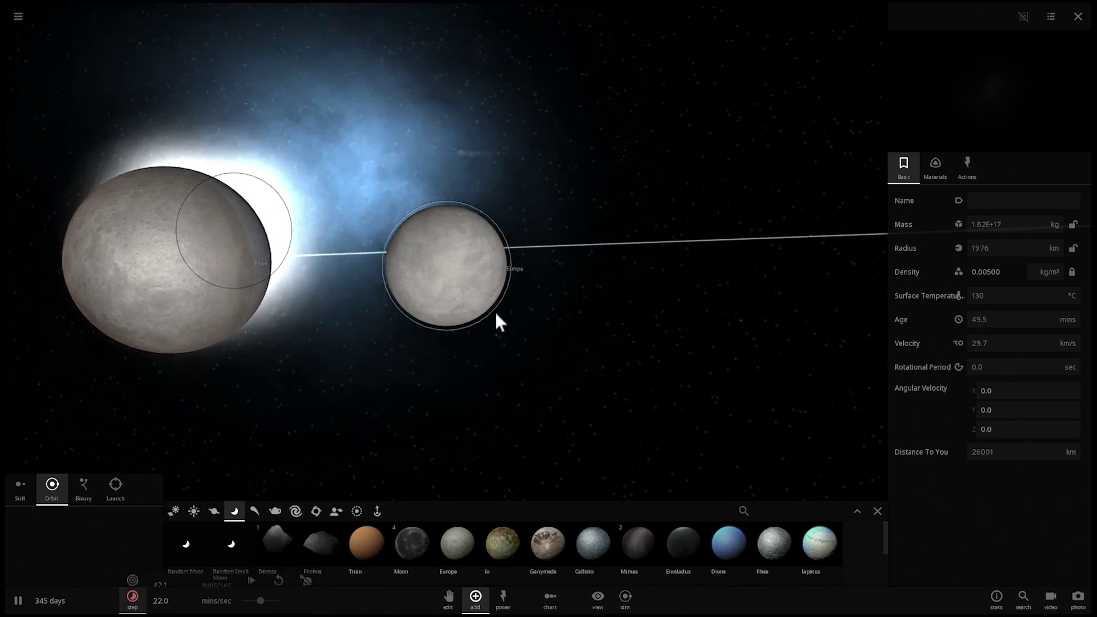
scroll(522, 336, down, 2)
right_drag(522, 336, 727, 367)
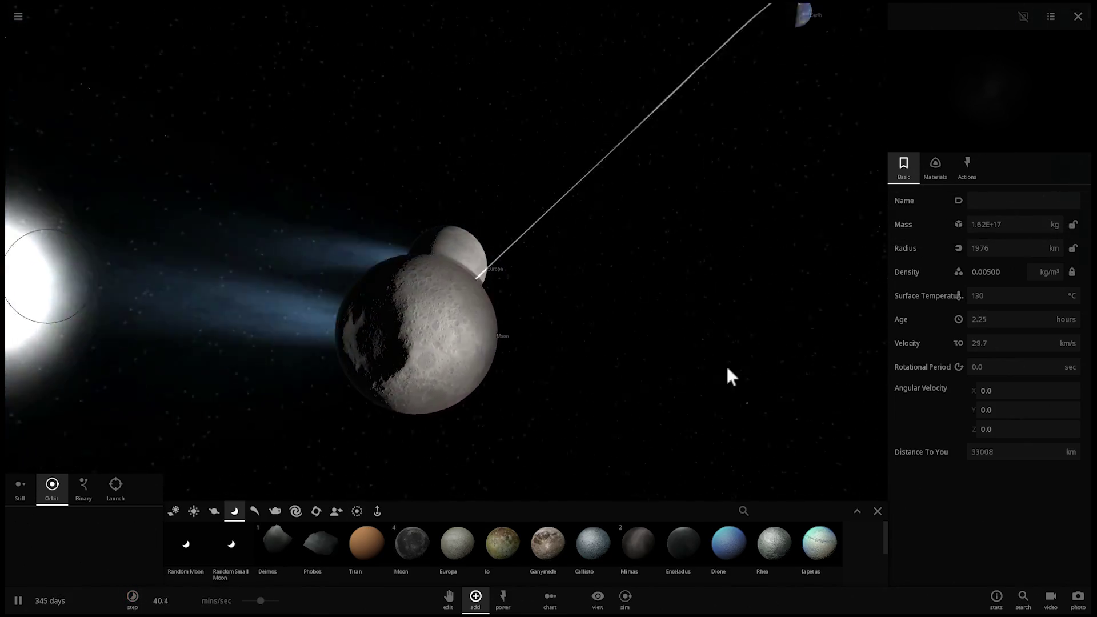
drag(540, 325, 845, 285)
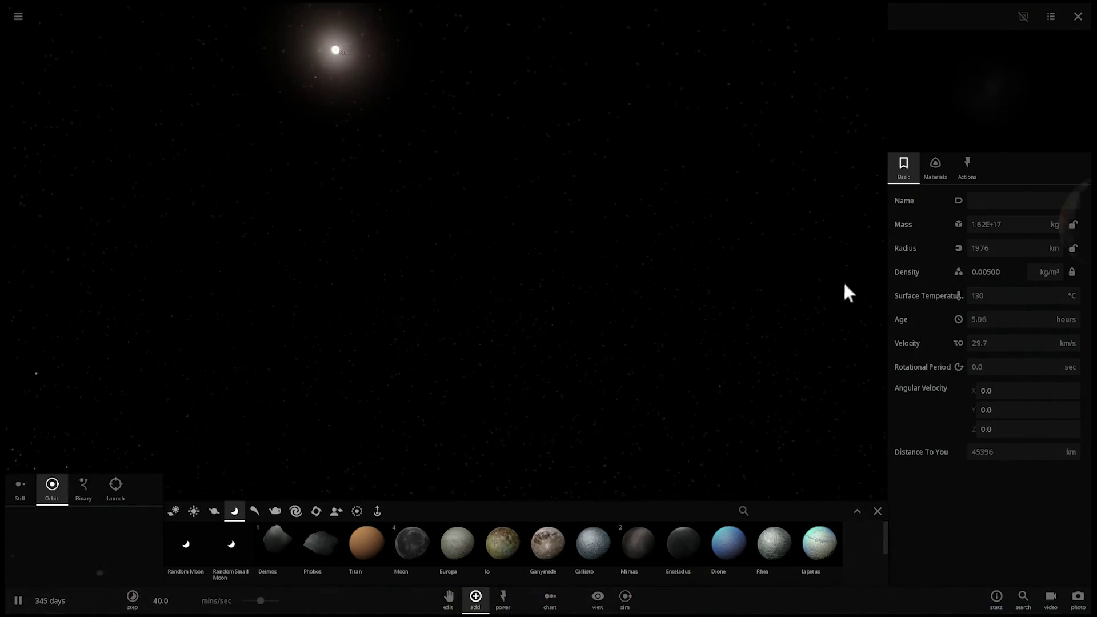
Centre the view on the Moon, look at its impact-heated side and close the object library
double_click(655, 207)
key(space)
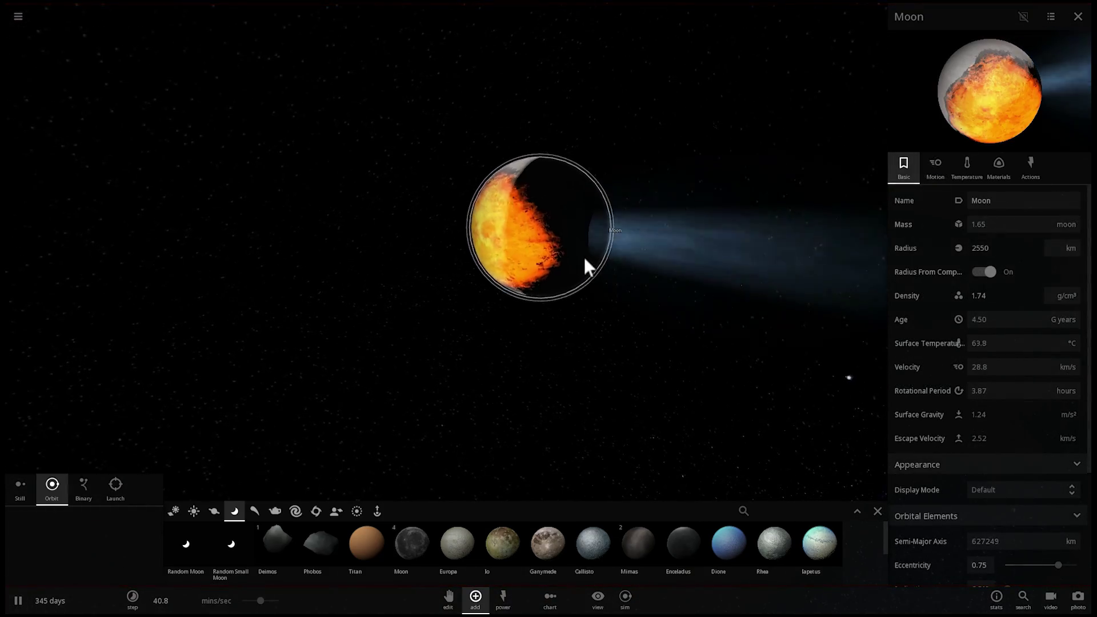
right_drag(552, 259, 482, 273)
drag(481, 277, 632, 342)
click(877, 511)
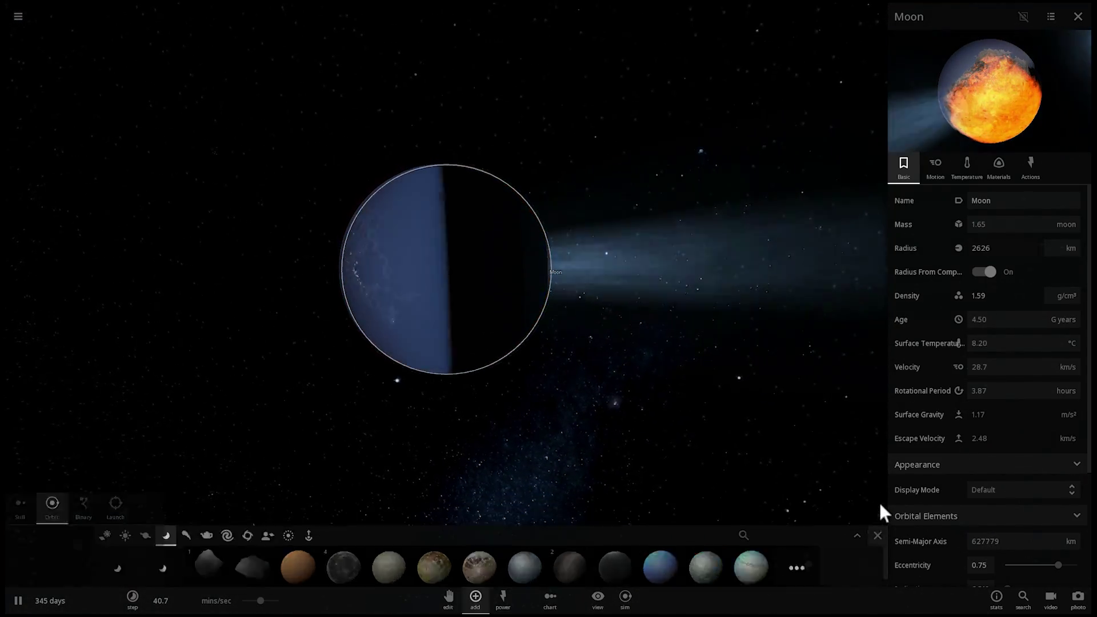
Inspect the Moon's water-covered surface and close its properties
scroll(514, 337, up, 5)
scroll(573, 322, down, 5)
drag(612, 321, 396, 458)
click(1078, 16)
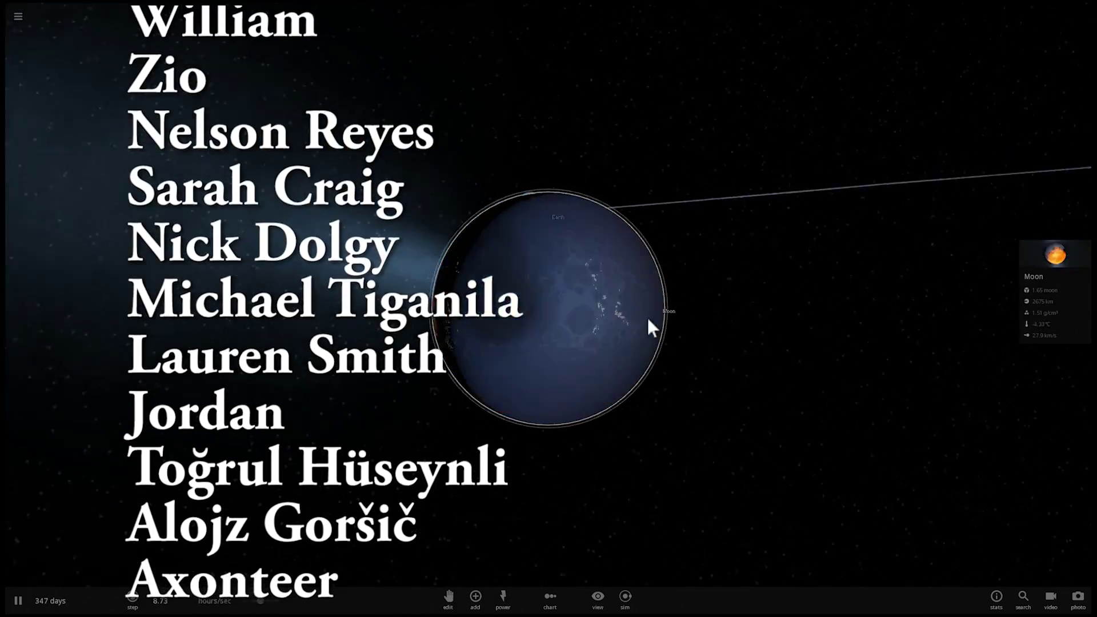
Slow the simulation to about 28 minutes per second and zoom in on the Moon's surface
scroll(531, 411, down, 2)
scroll(506, 407, up, 5)
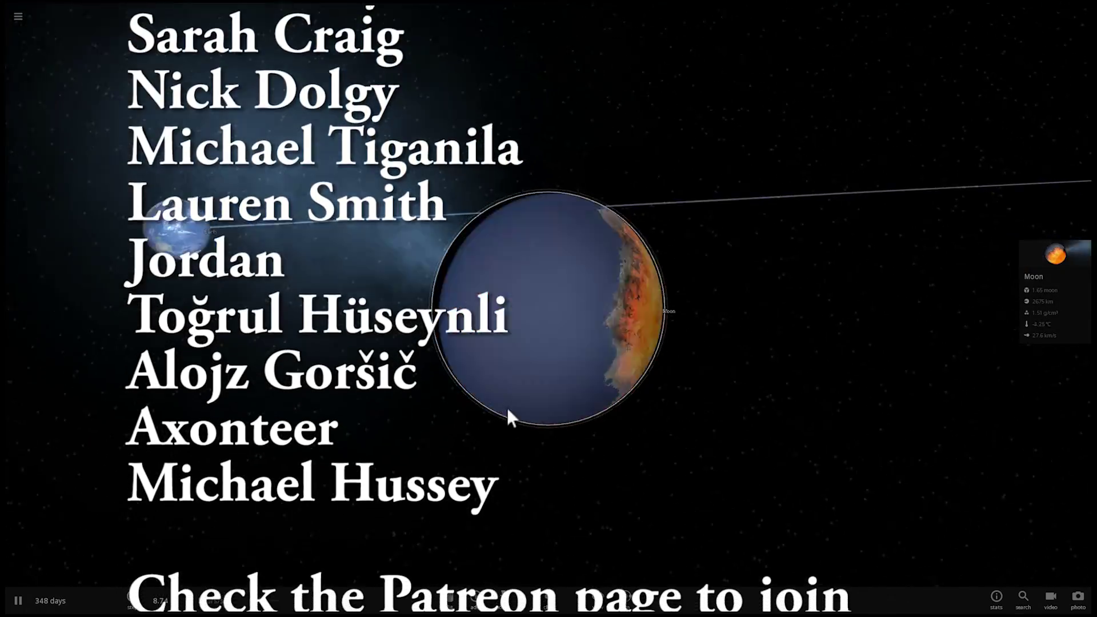
drag(261, 600, 239, 598)
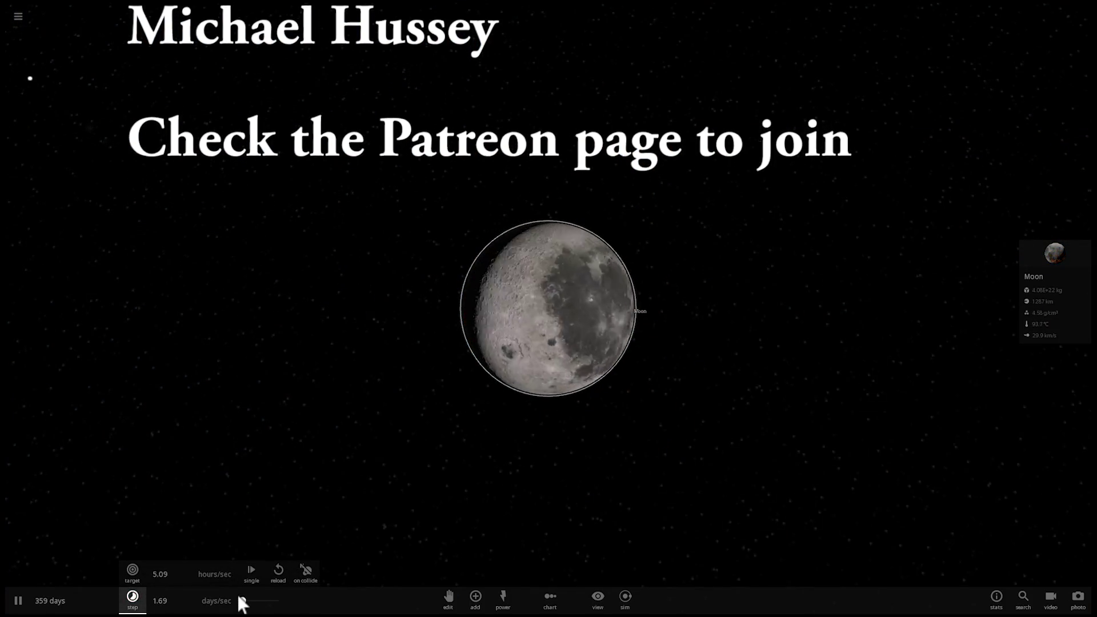
scroll(612, 263, up, 5)
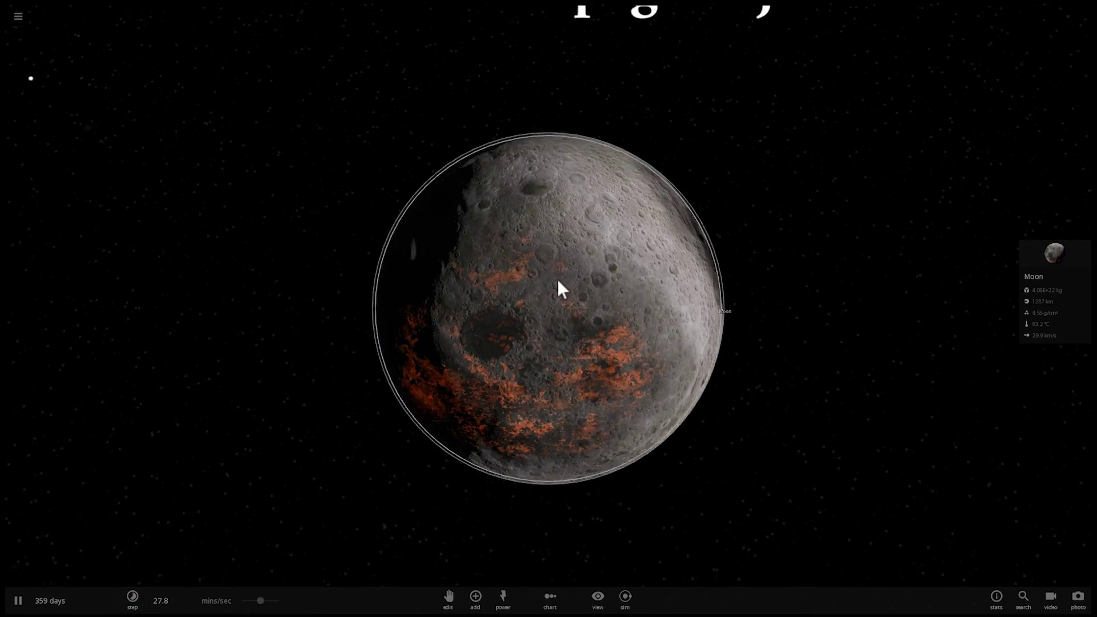